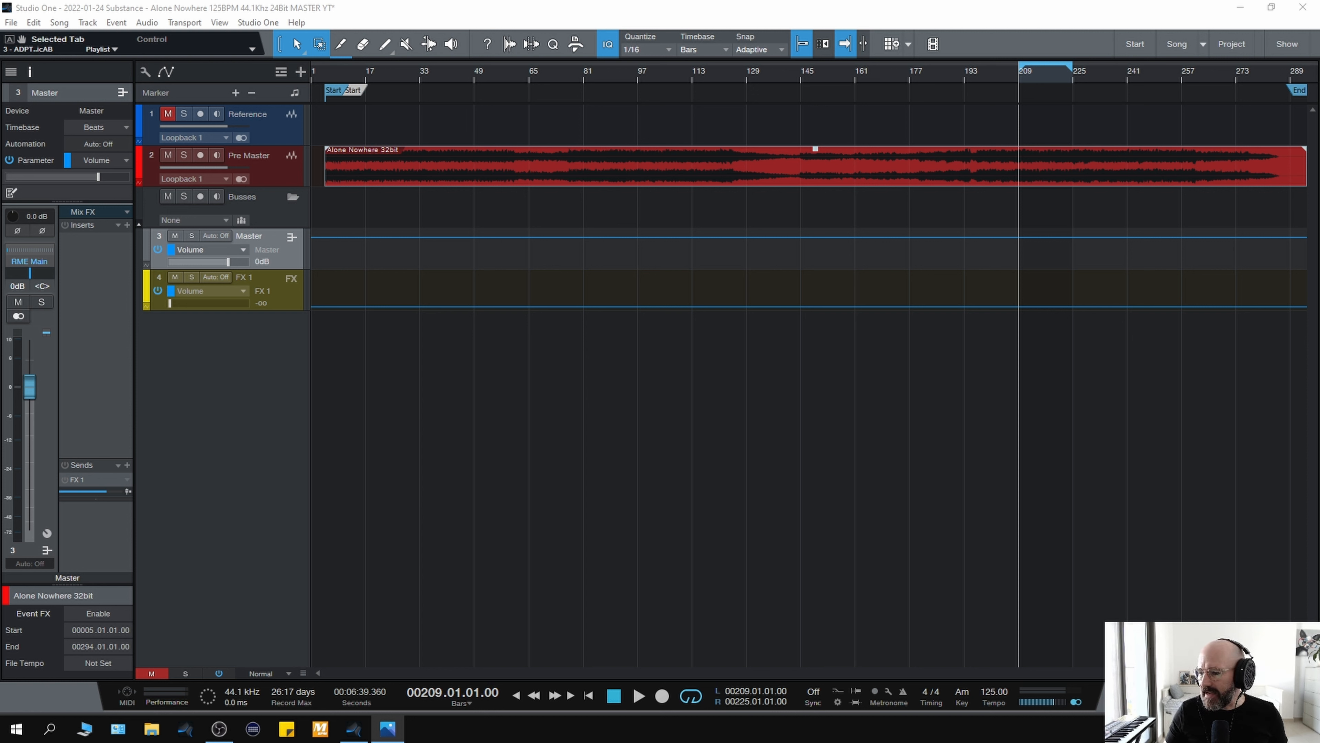
- Move the Pro-Q 3 window down below the track headers and audition the song from bar 209
key(alt+Tab)
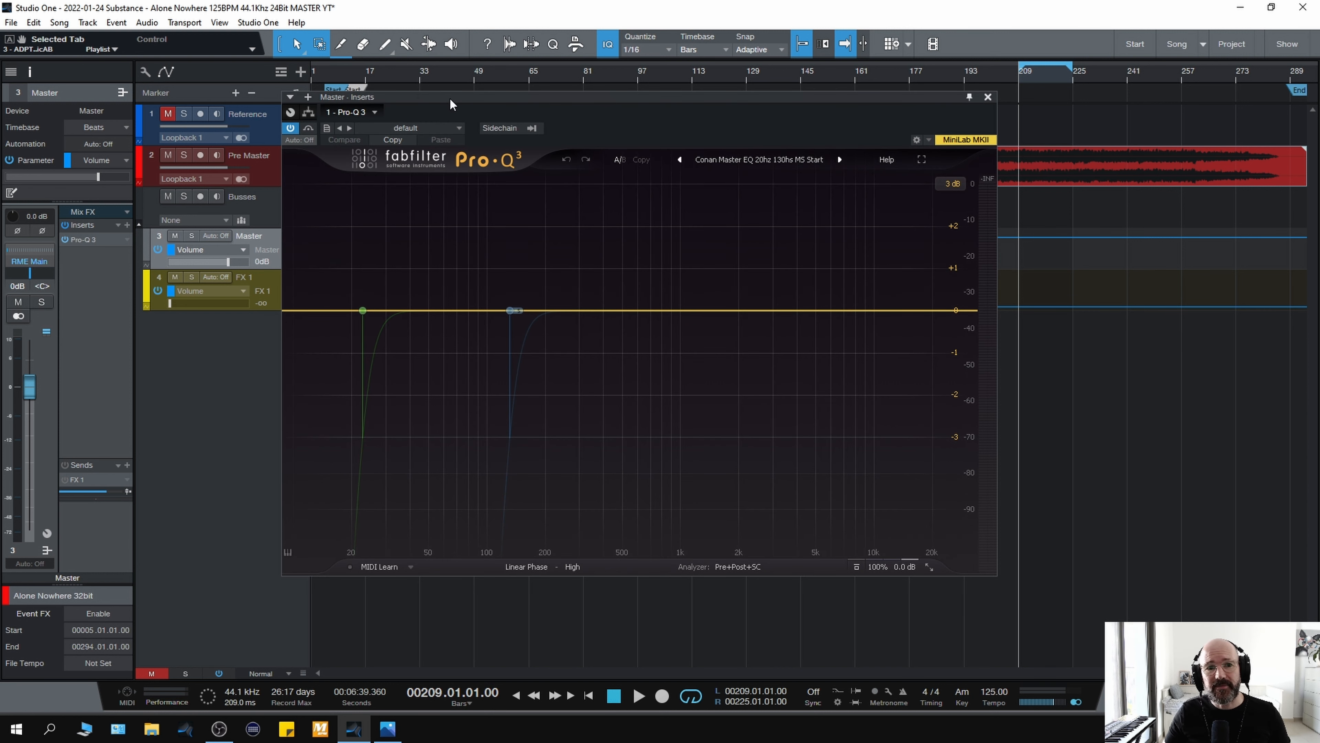
drag(450, 97, 506, 143)
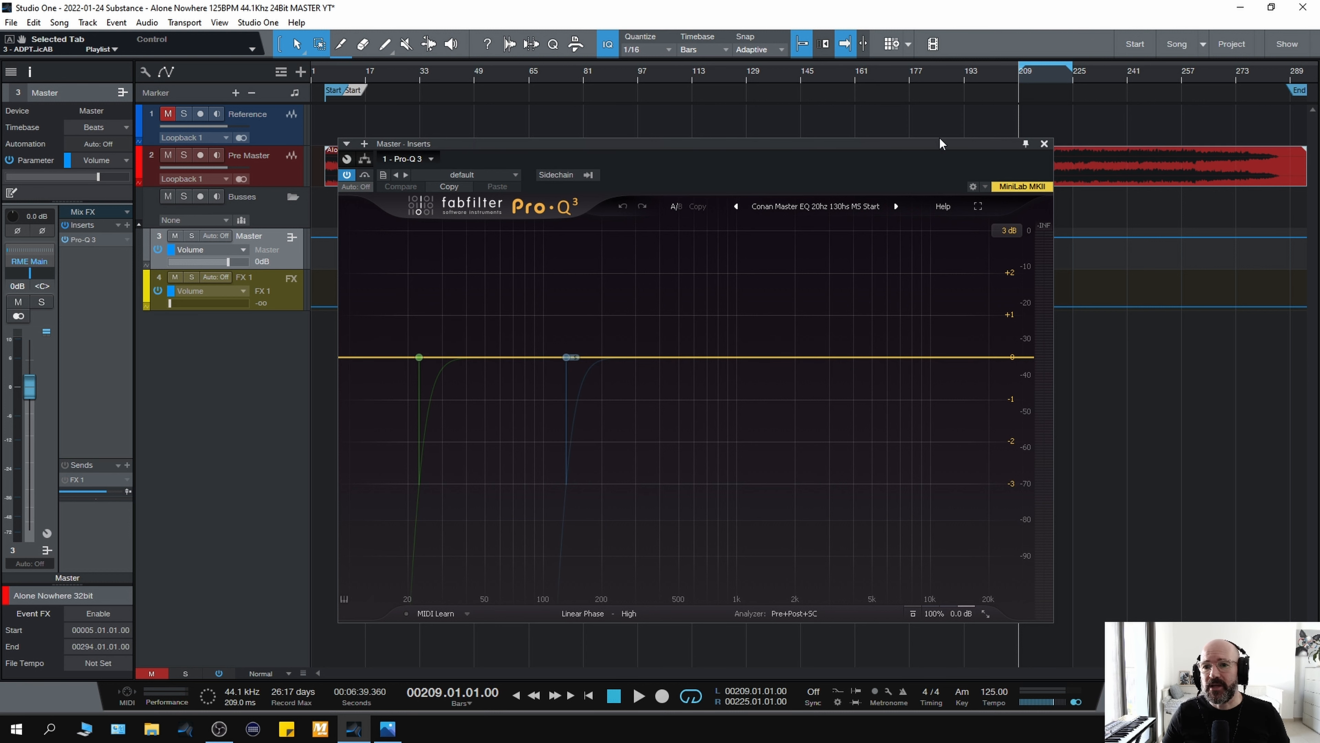
drag(920, 142, 812, 169)
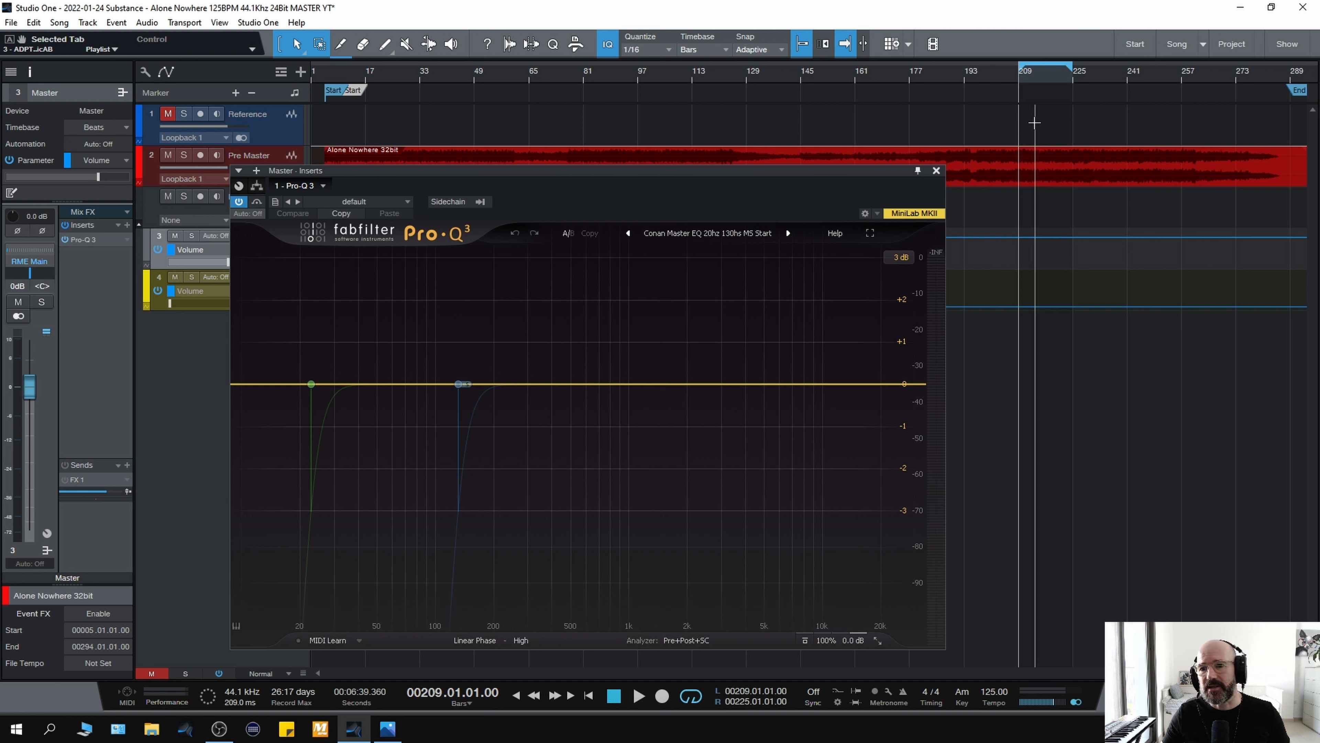
key(space)
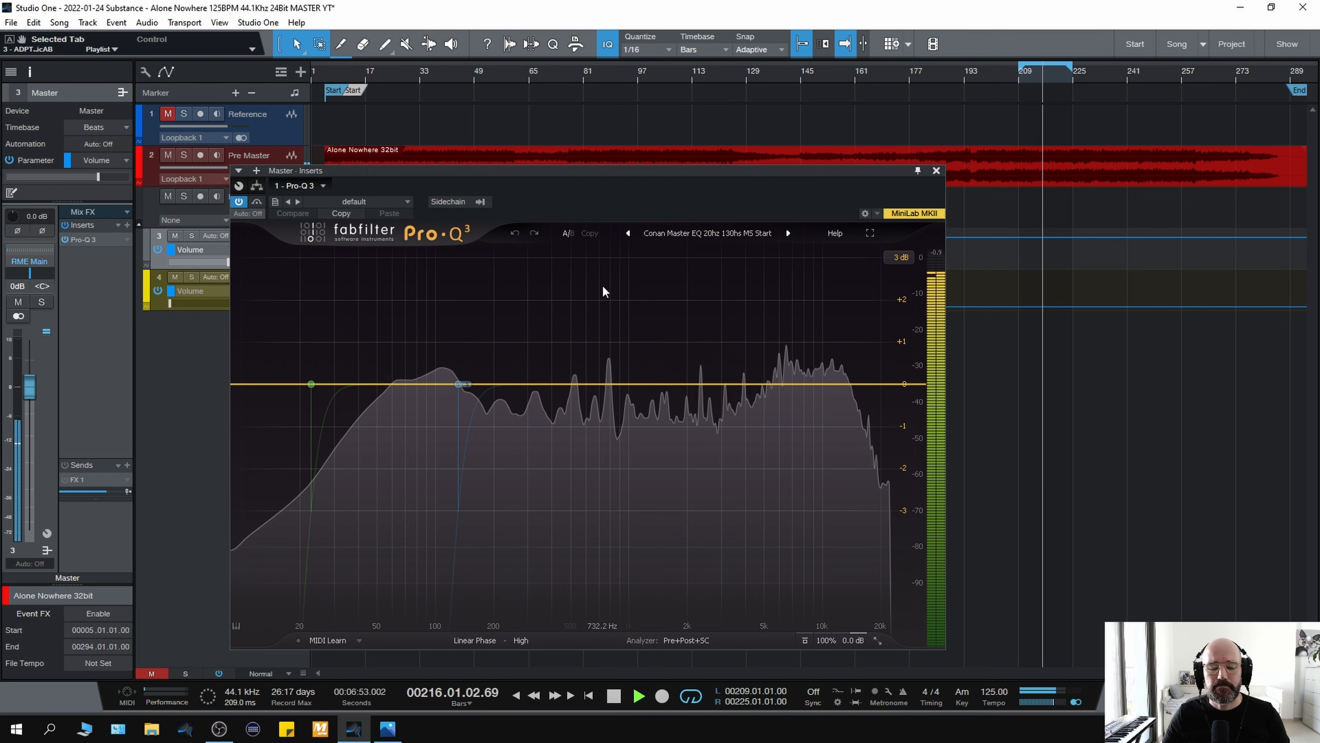
key(space)
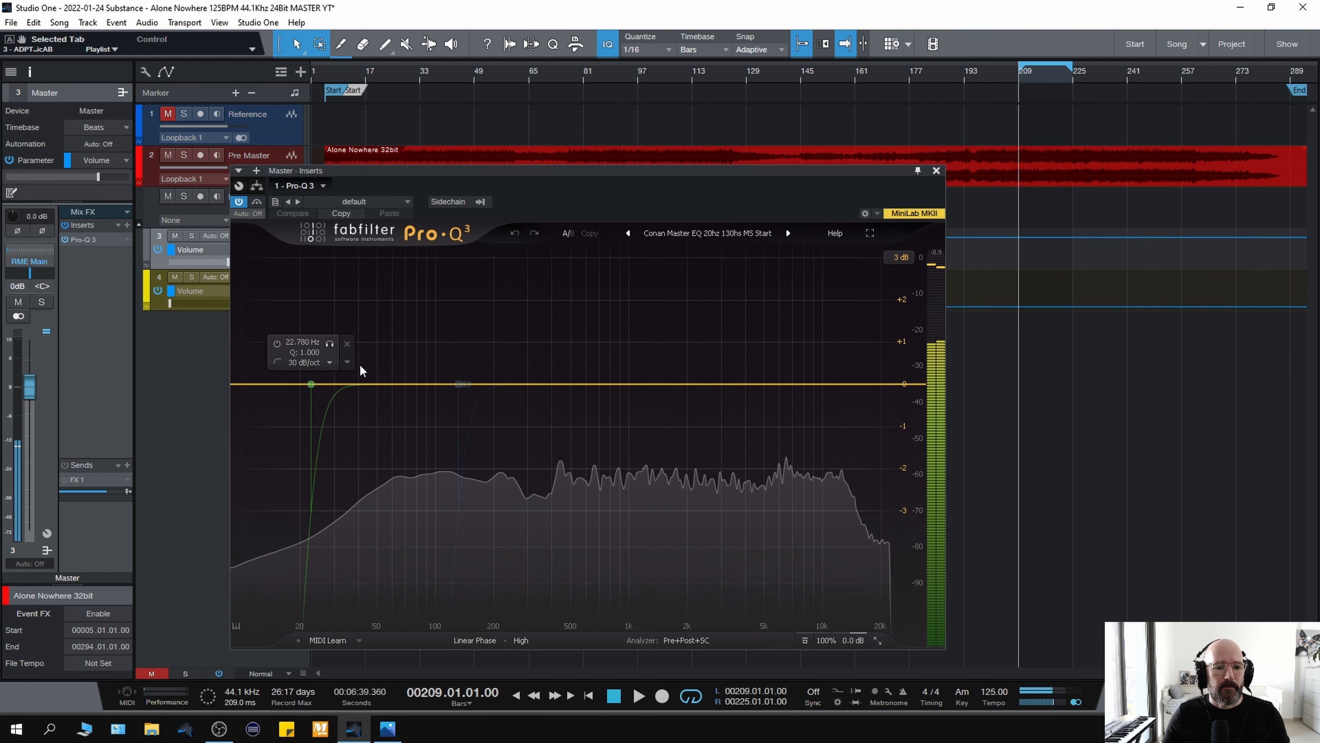
- Enable the stereo low-cut band in Pro-Q 3 and set its frequency to about 23.35 Hz while soloing it during playback
click(277, 343)
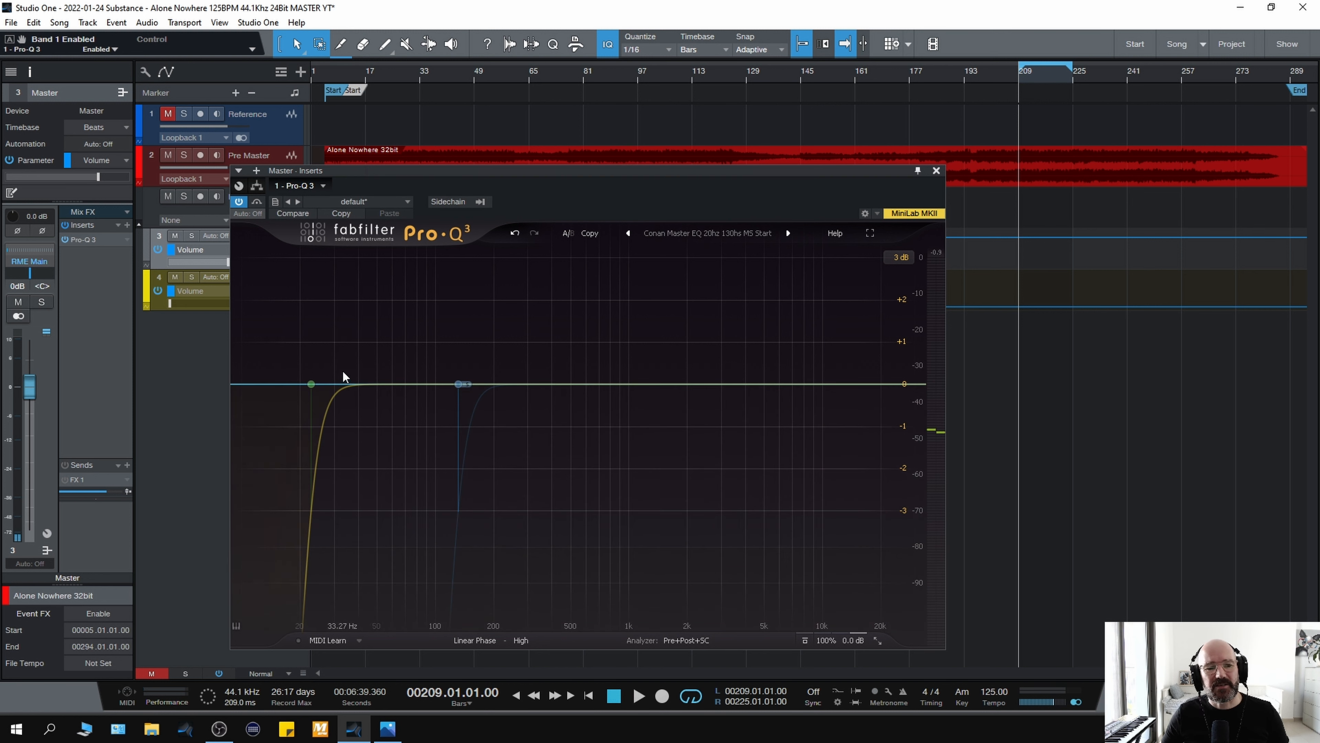
click(311, 384)
key(space)
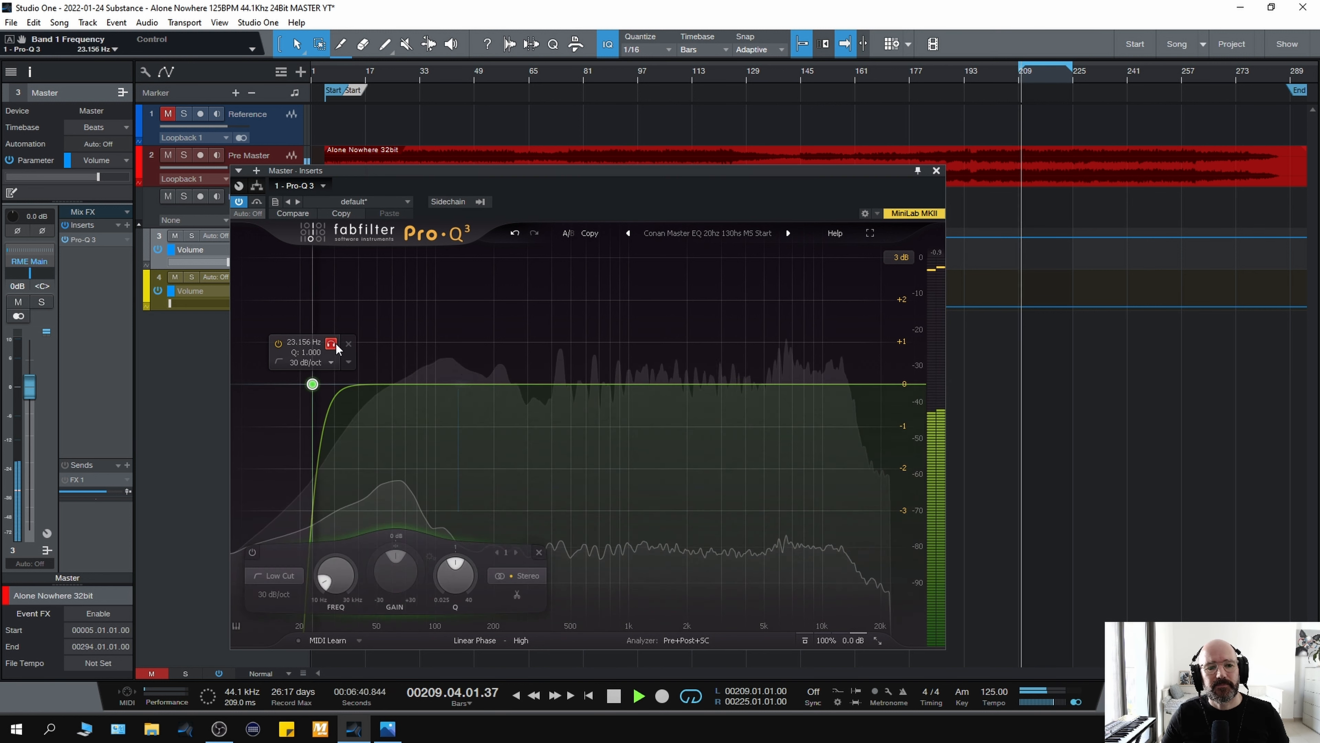
drag(336, 344, 337, 344)
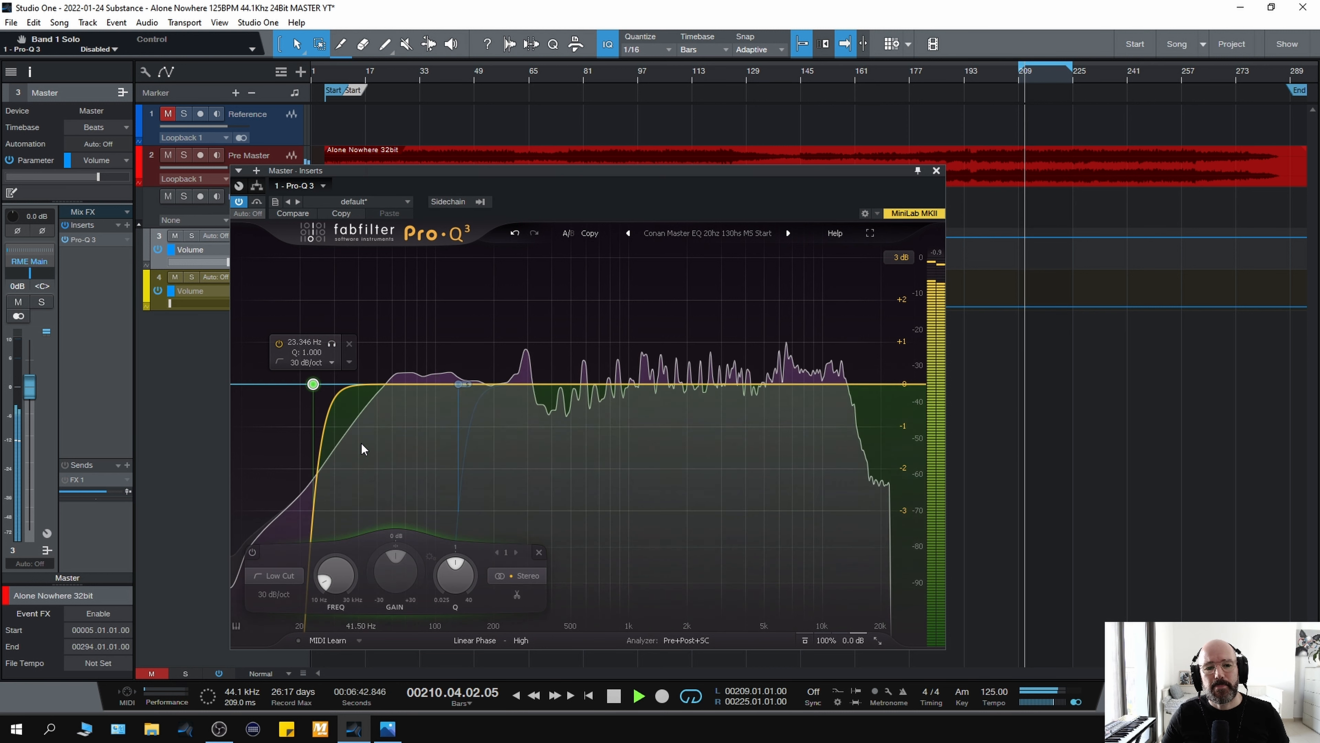
click(340, 451)
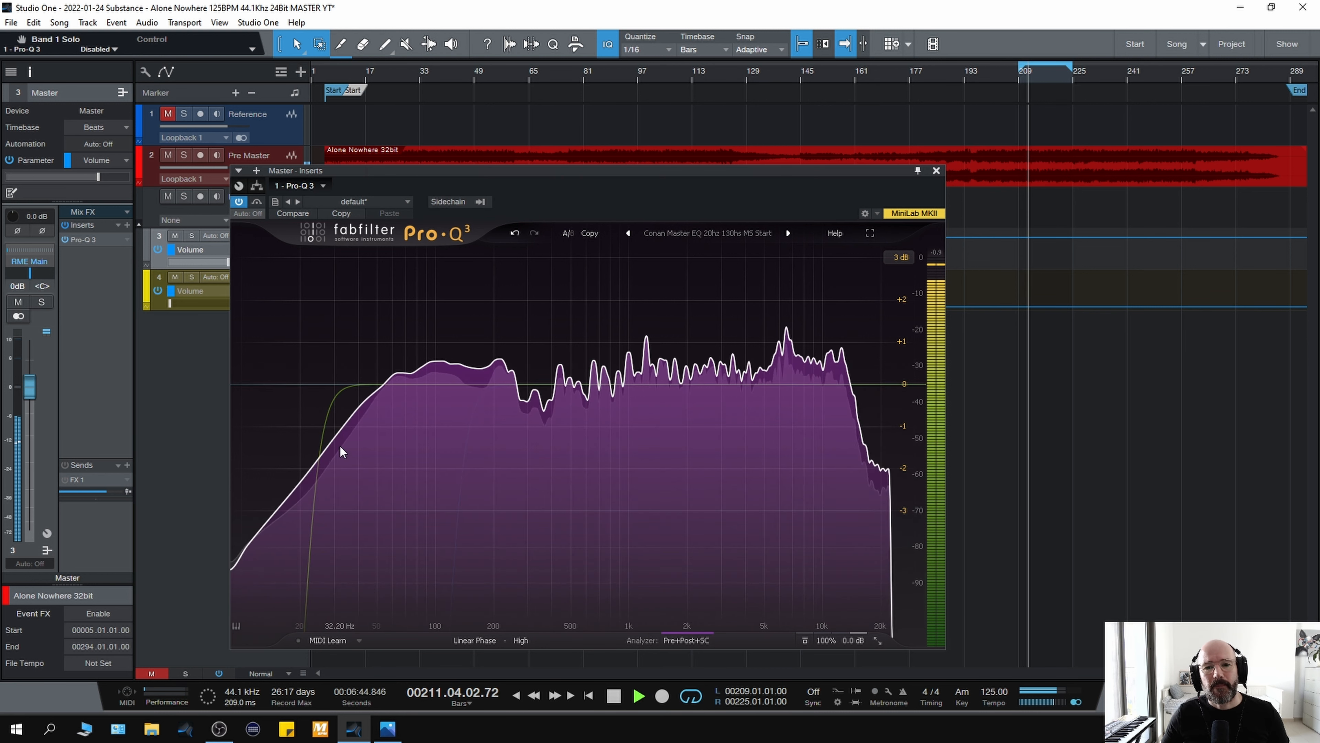
key(space)
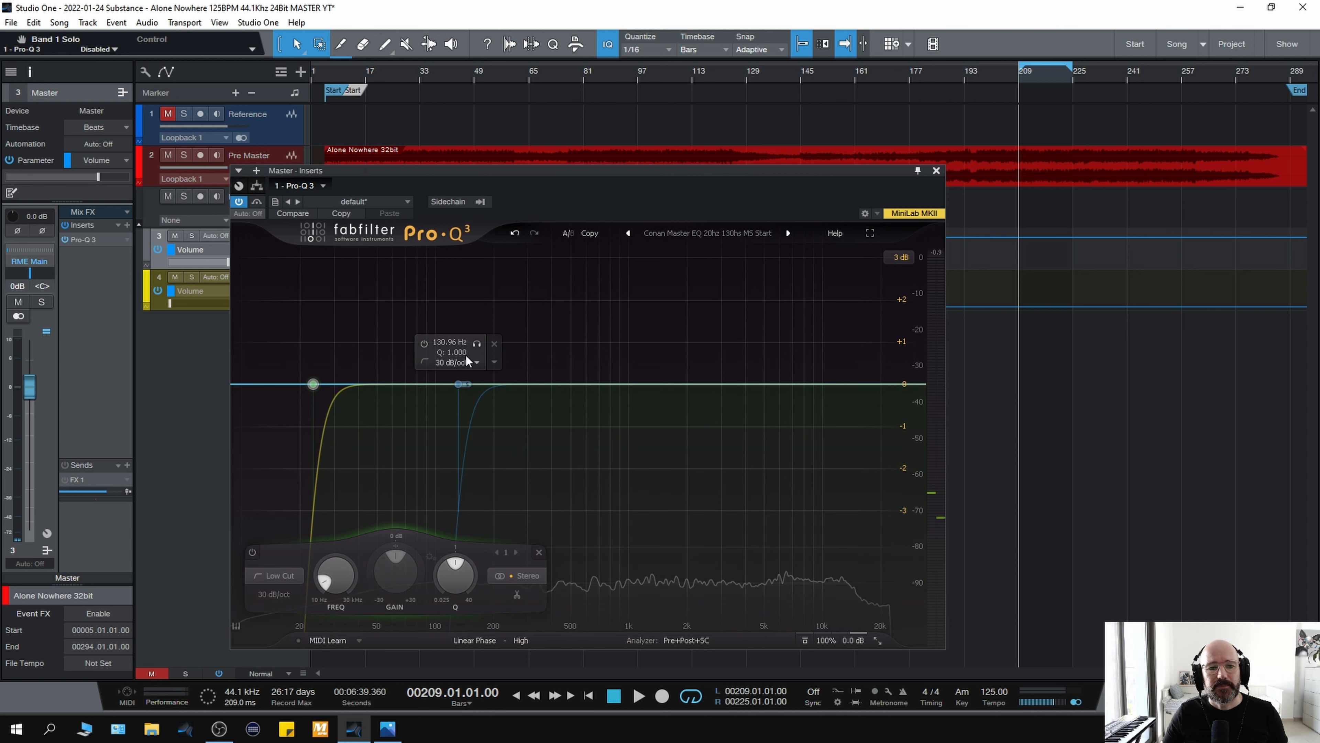
- Enable the side low-cut band, tune it to about 126.7 Hz in solo, and compare the result with the EQ bypassed
click(475, 346)
key(space)
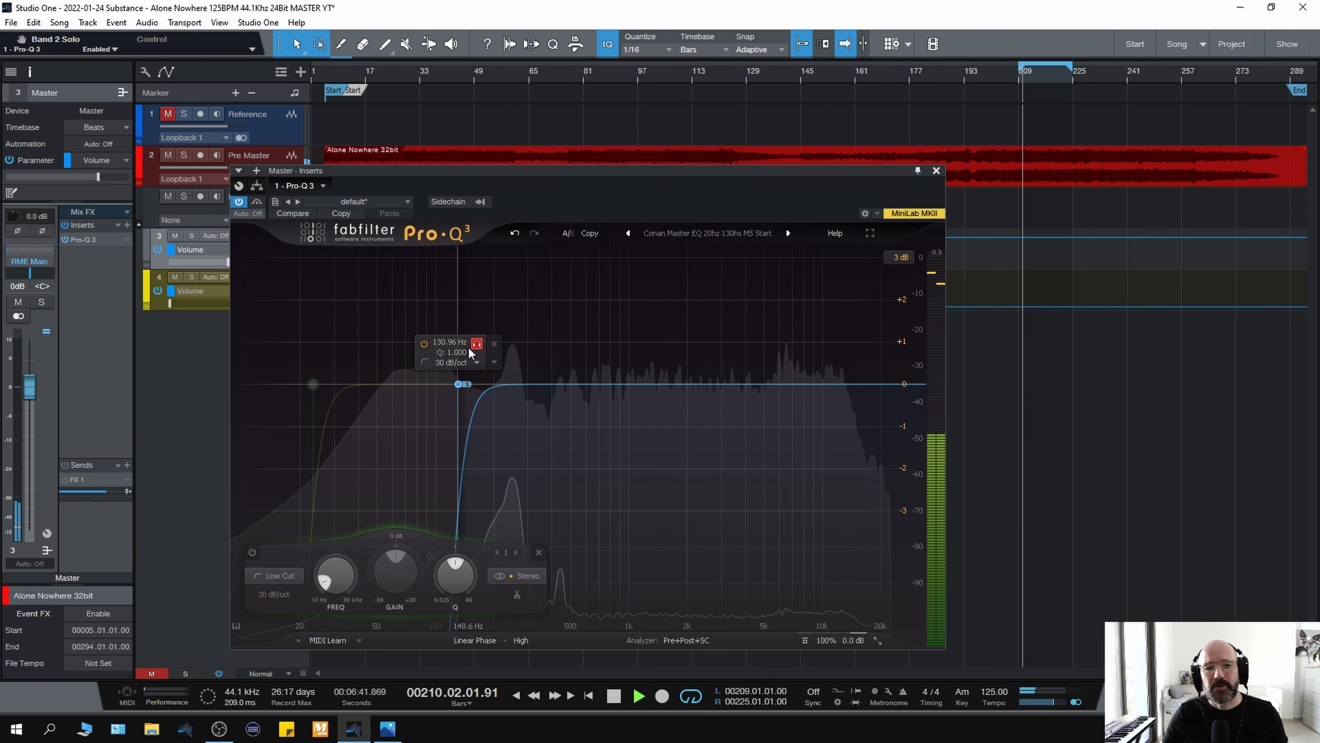
drag(469, 348, 462, 347)
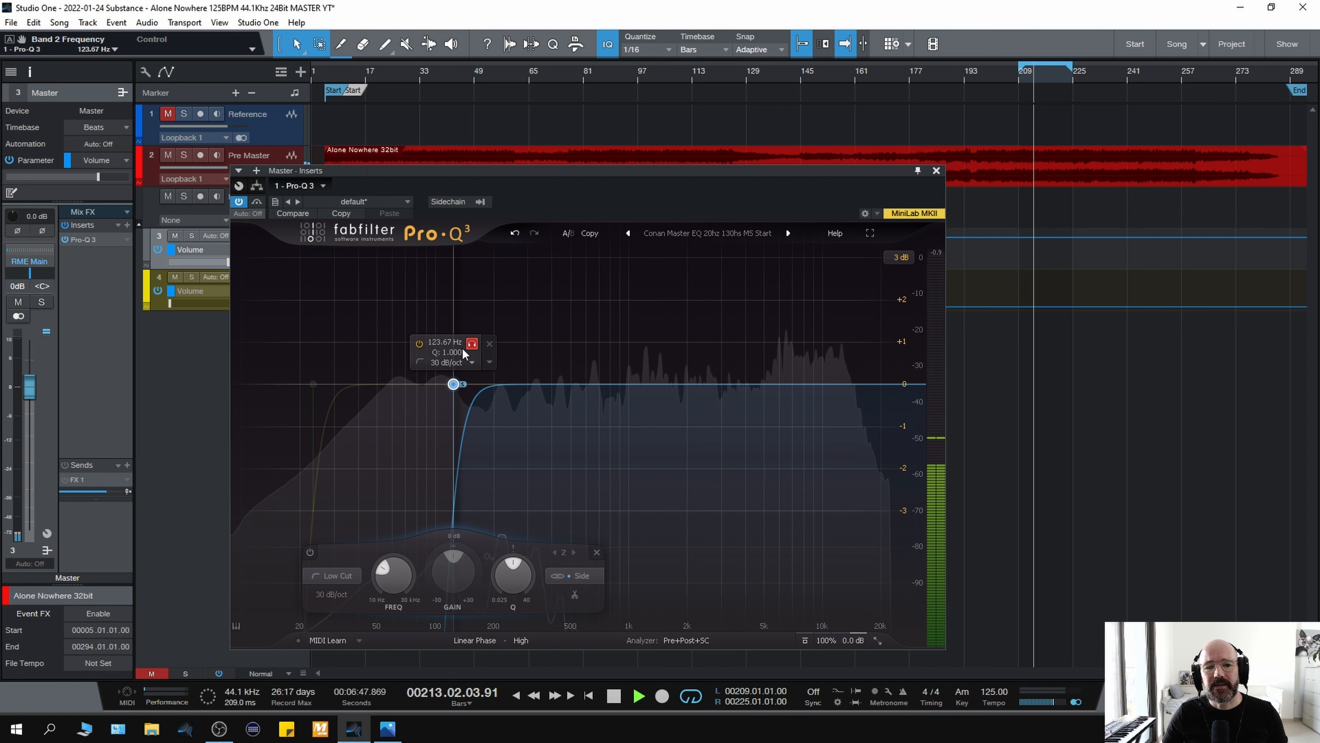
mouse_move(462, 347)
mouse_down()
mouse_move(526, 350)
mouse_move(466, 358)
mouse_up()
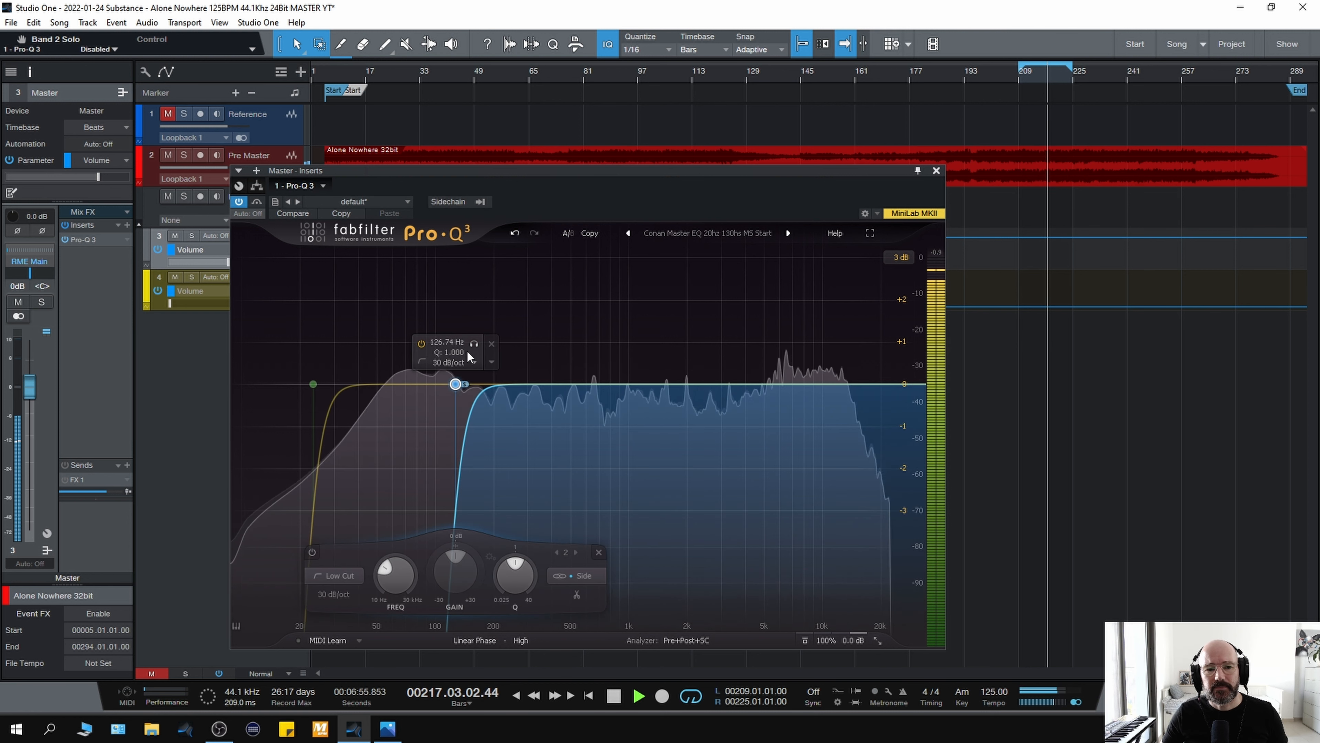
click(258, 202)
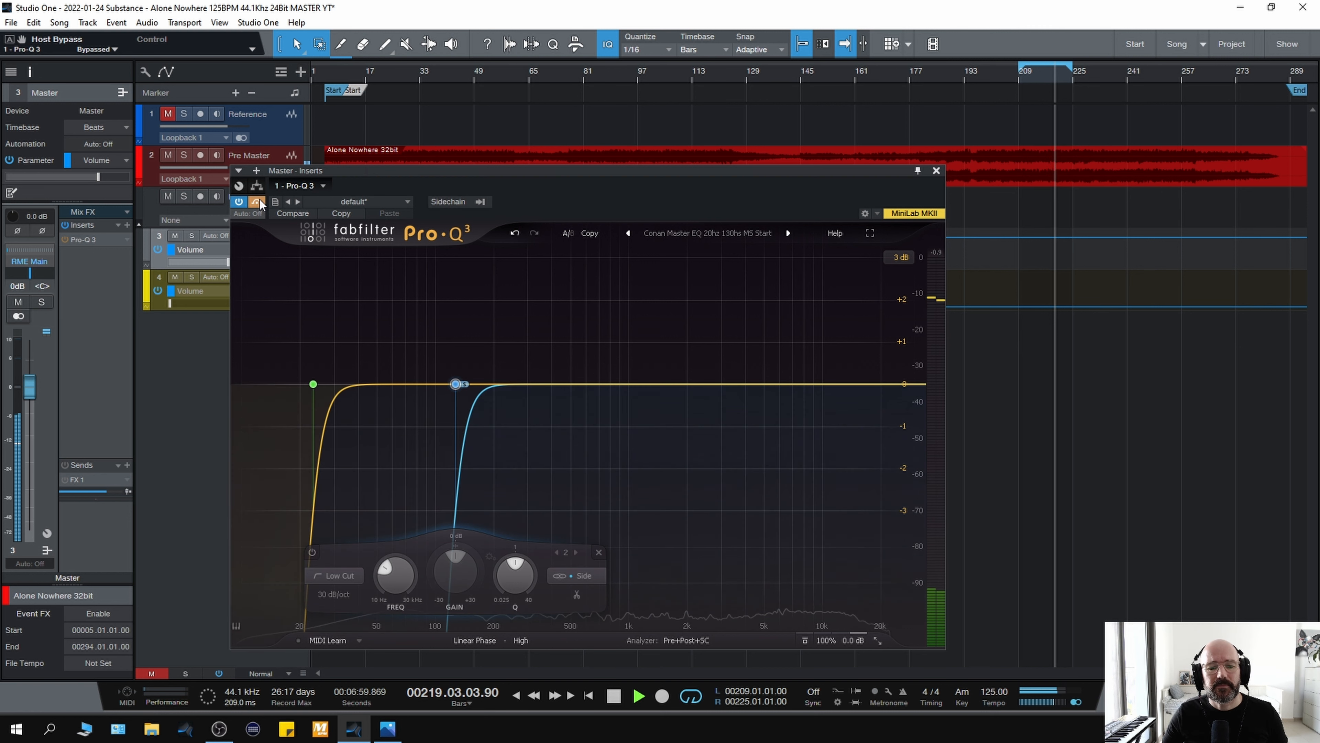
click(259, 202)
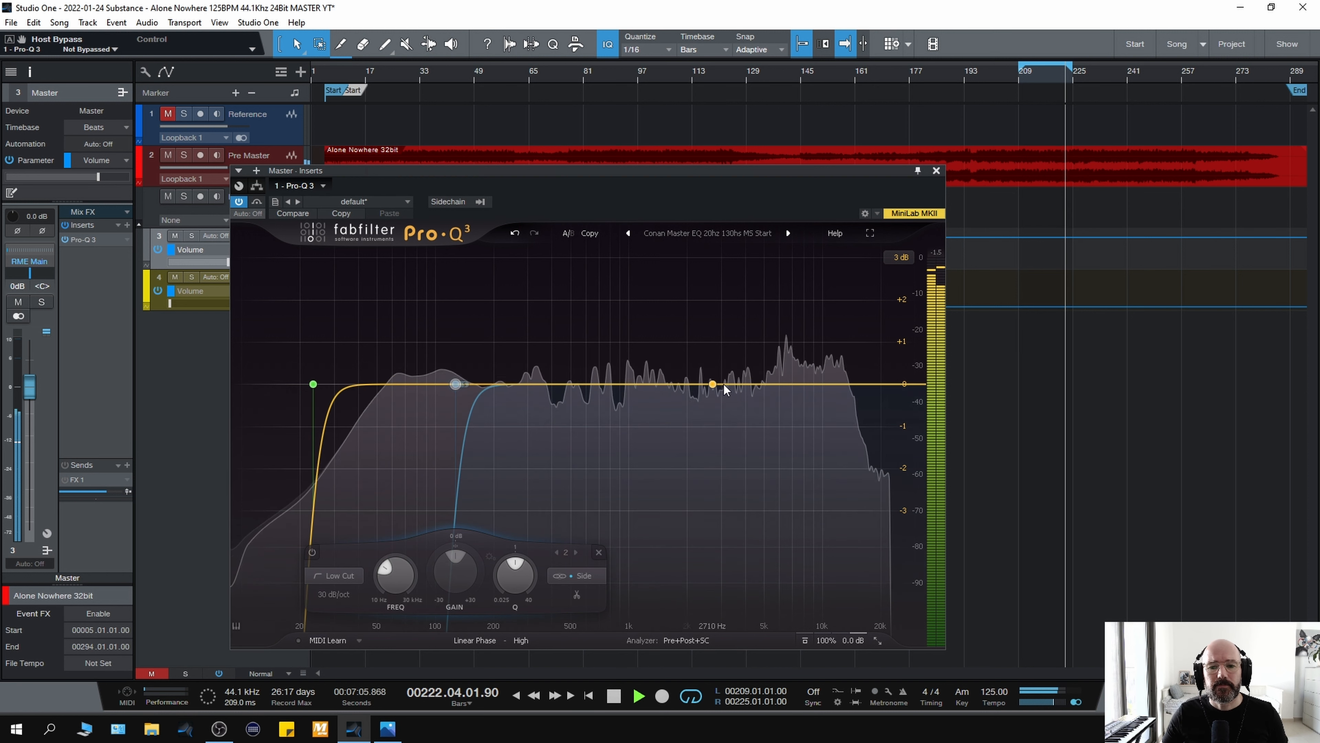
- Add a stereo high-cut band just above 20 kHz with a 36 dB/oct slope and fine-tune its frequency in solo
drag(865, 385, 887, 384)
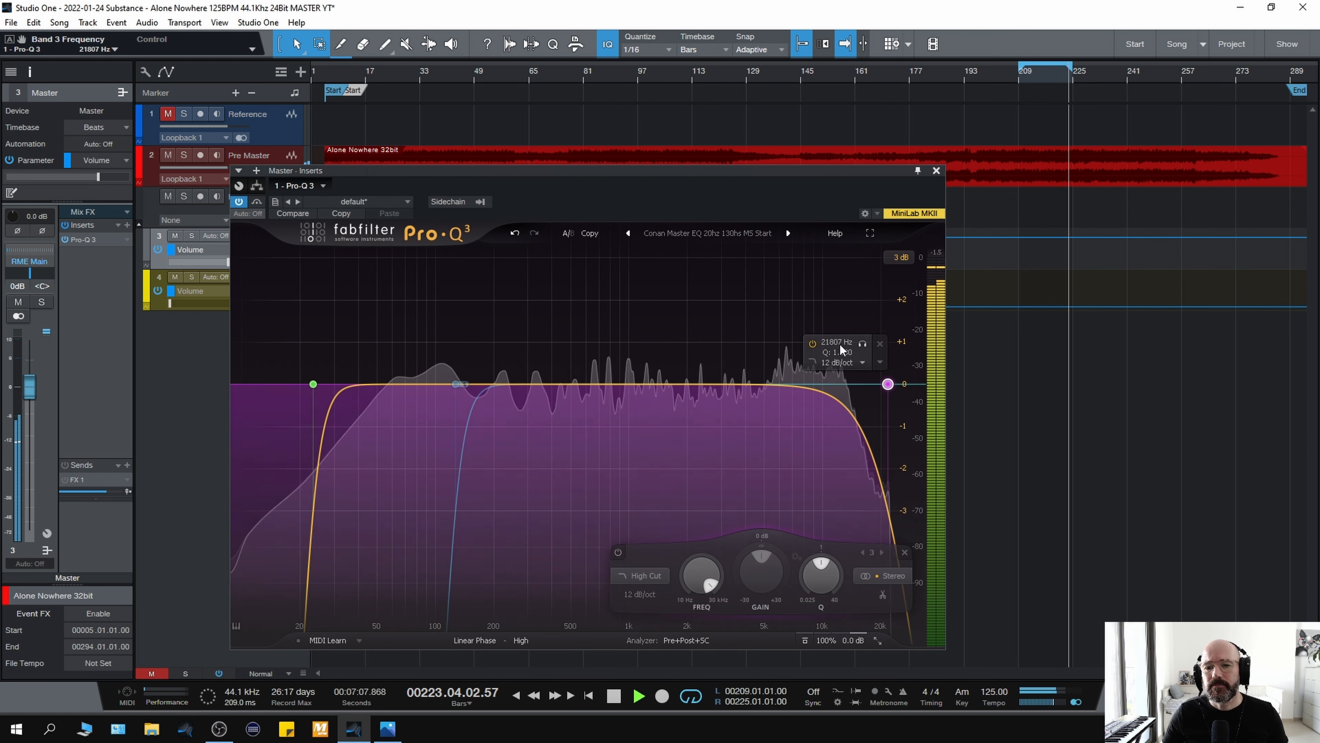
scroll(887, 384, up, 2)
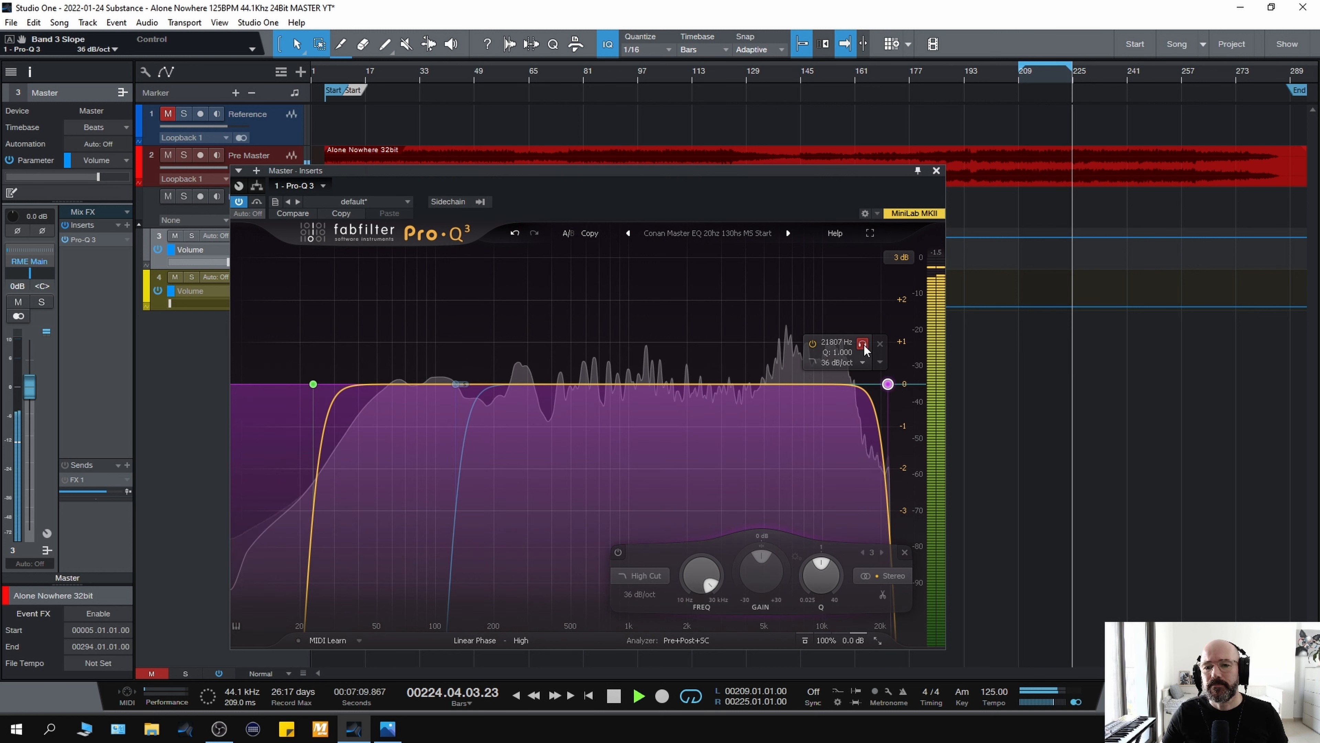
drag(864, 348, 858, 355)
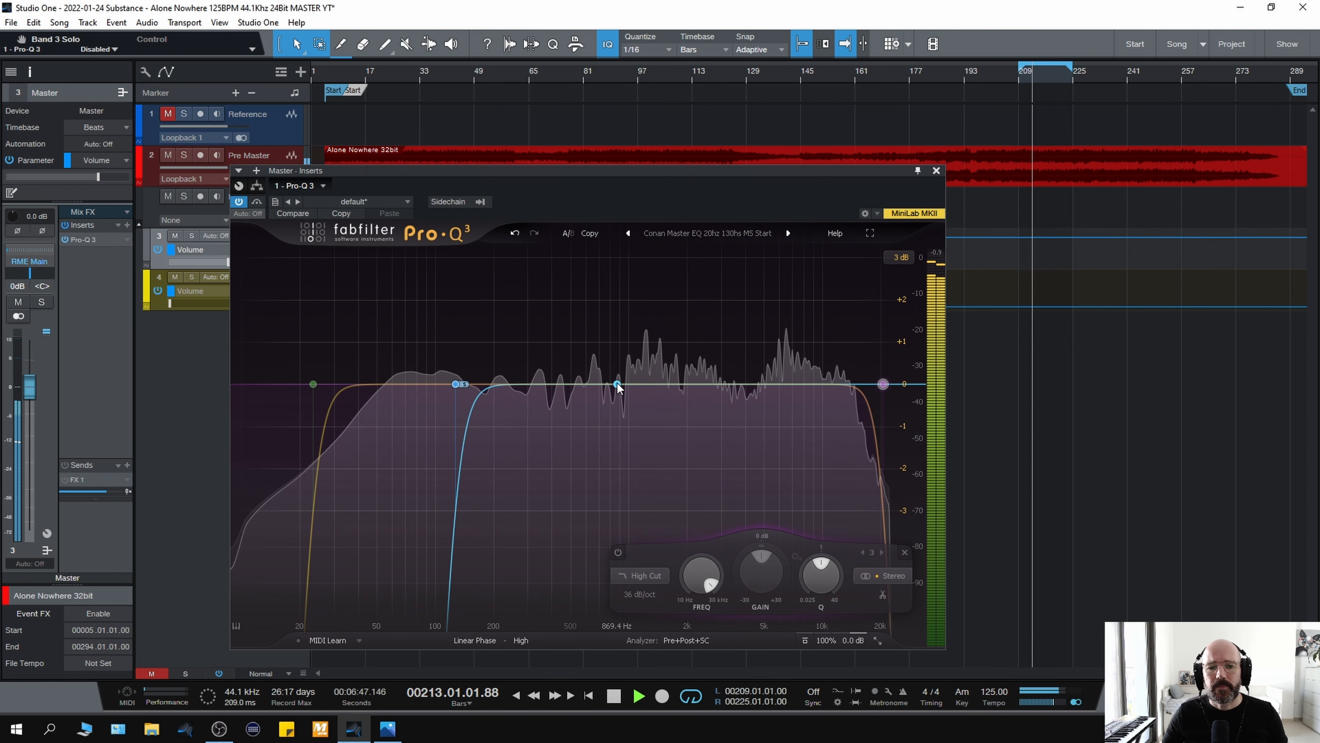
key(space)
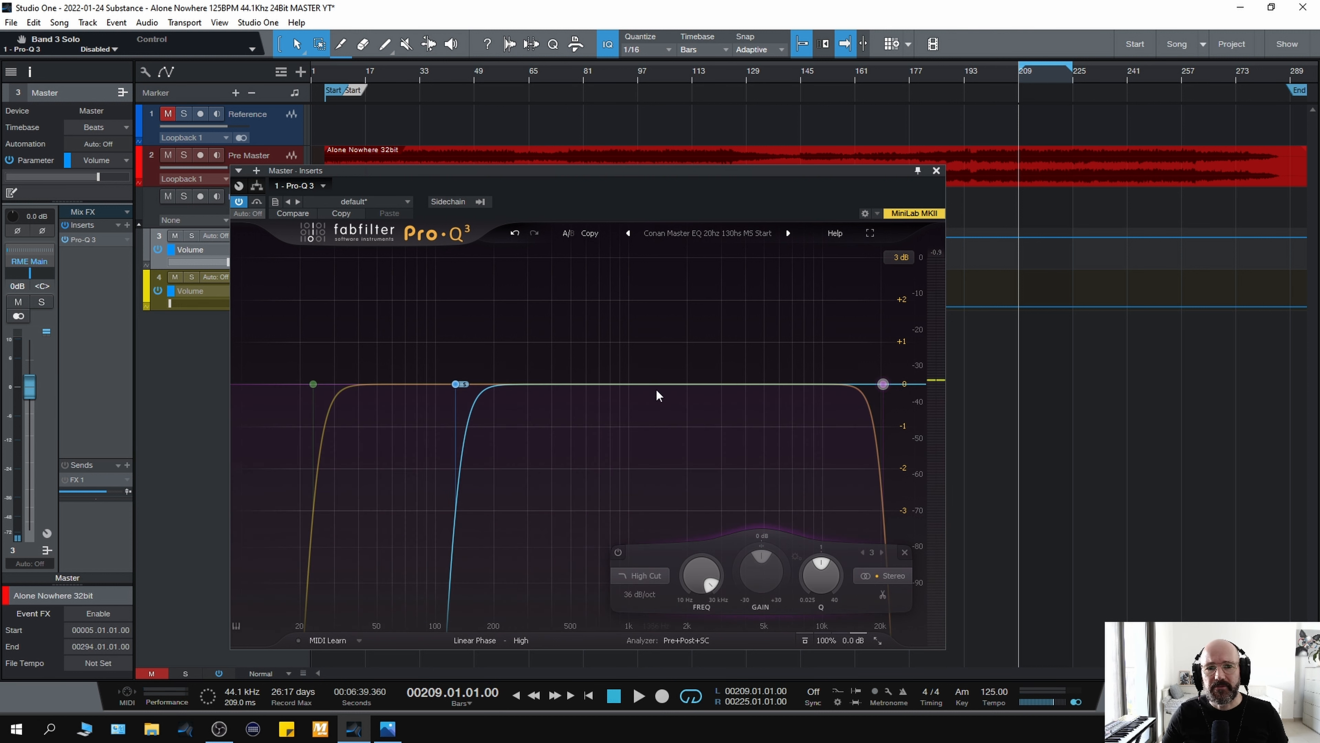
- Add a narrow bell band at about 658 Hz during playback, using solo to narrow it to a Q of 40
key(space)
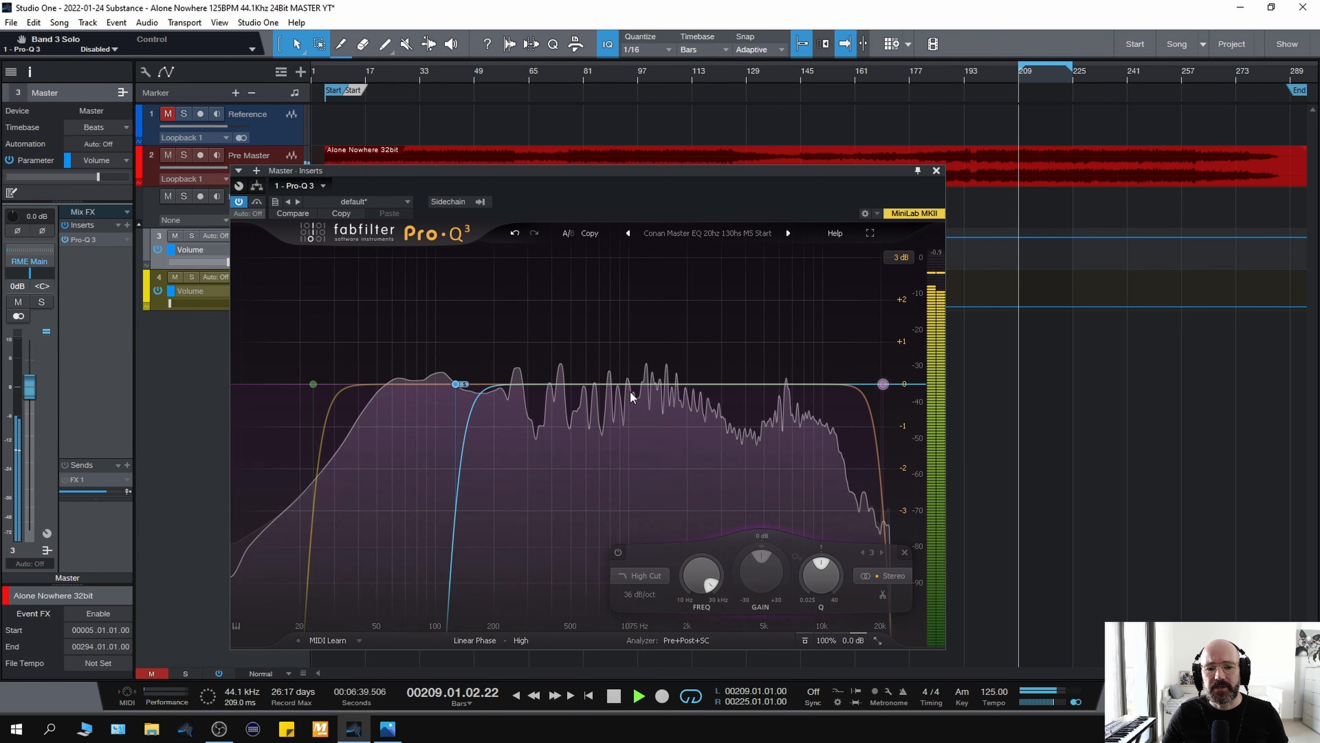
click(594, 384)
click(612, 348)
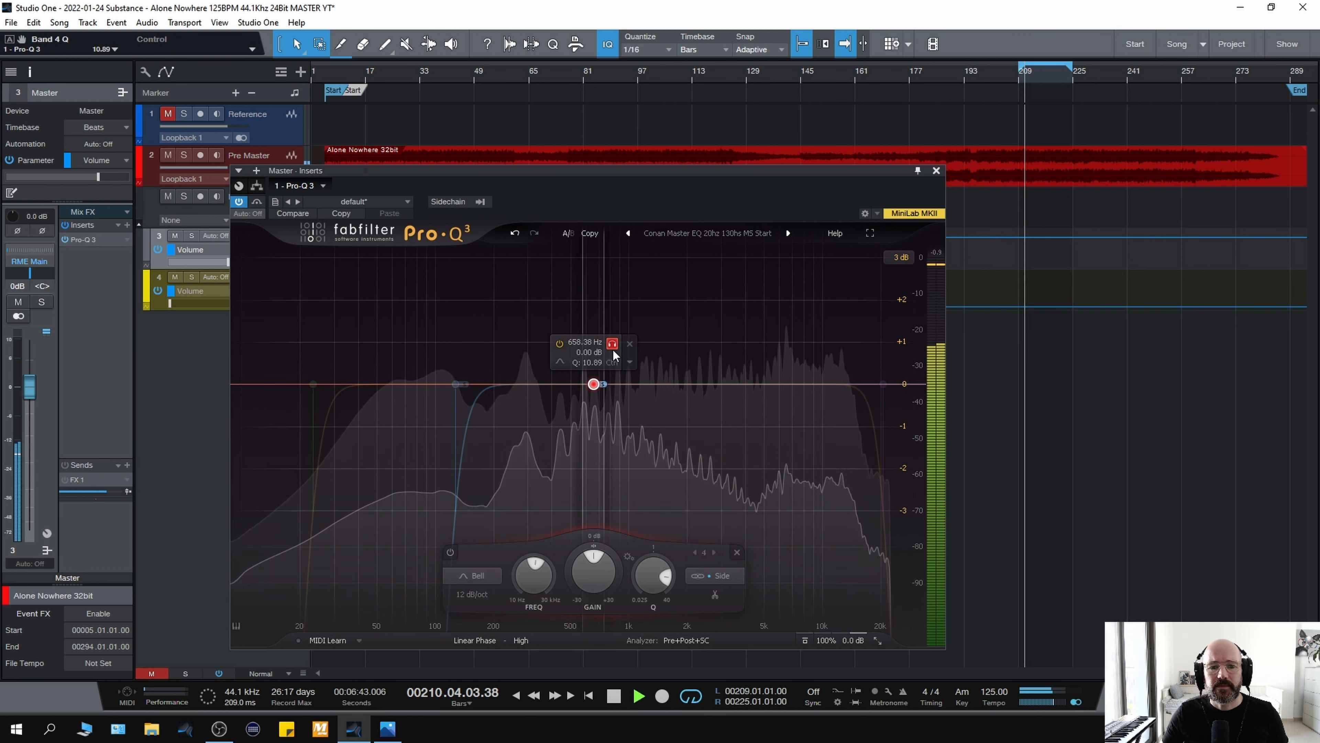
click(612, 344)
- Set the narrow bell band's stereo placement to Stereo and tune its frequency to about 669 Hz in solo
click(630, 362)
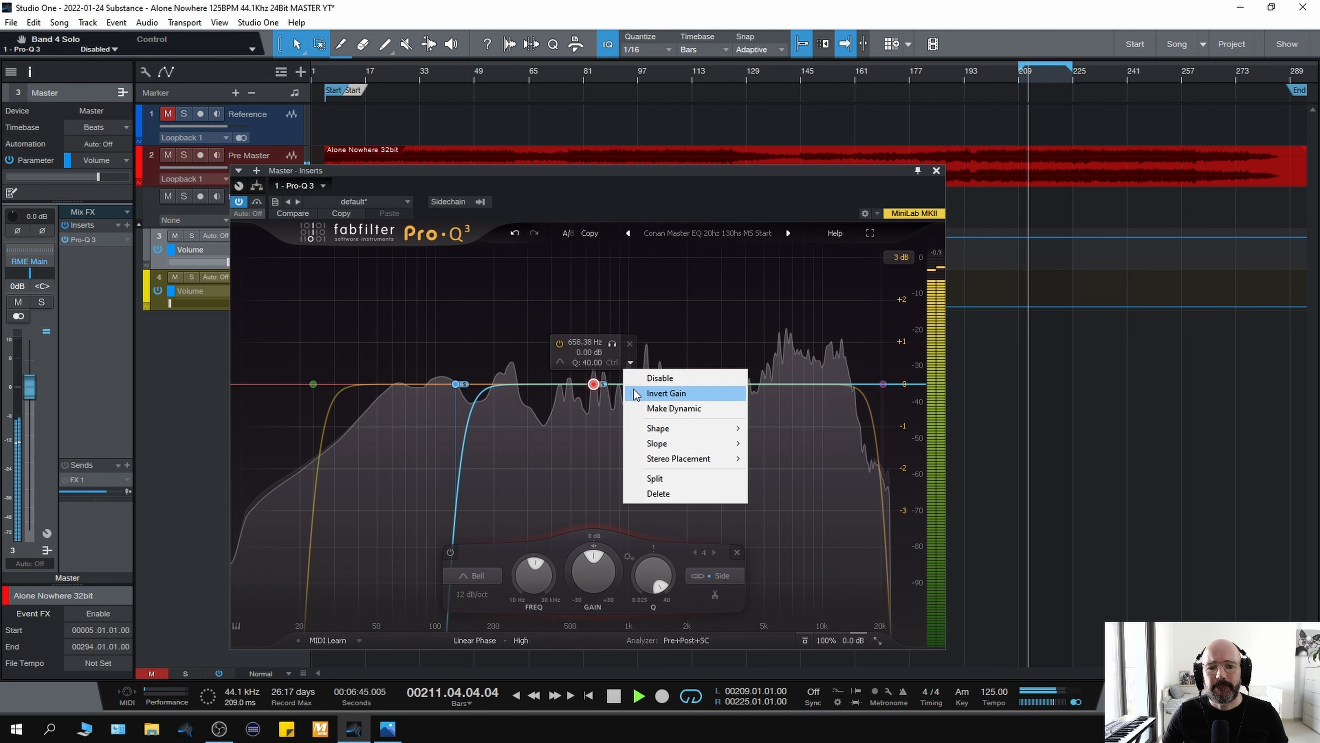
mouse_move(711, 462)
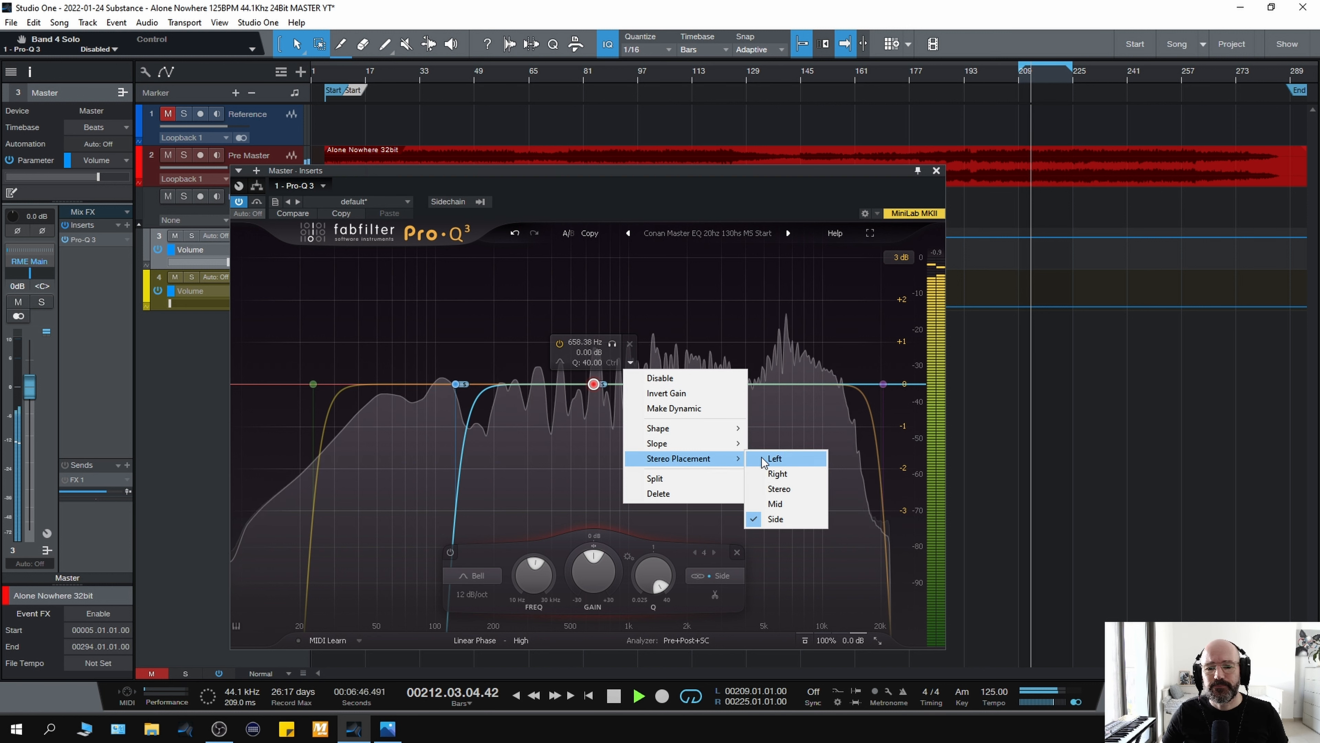
click(770, 488)
click(612, 344)
mouse_move(614, 347)
mouse_down()
mouse_move(632, 347)
mouse_move(617, 348)
mouse_up()
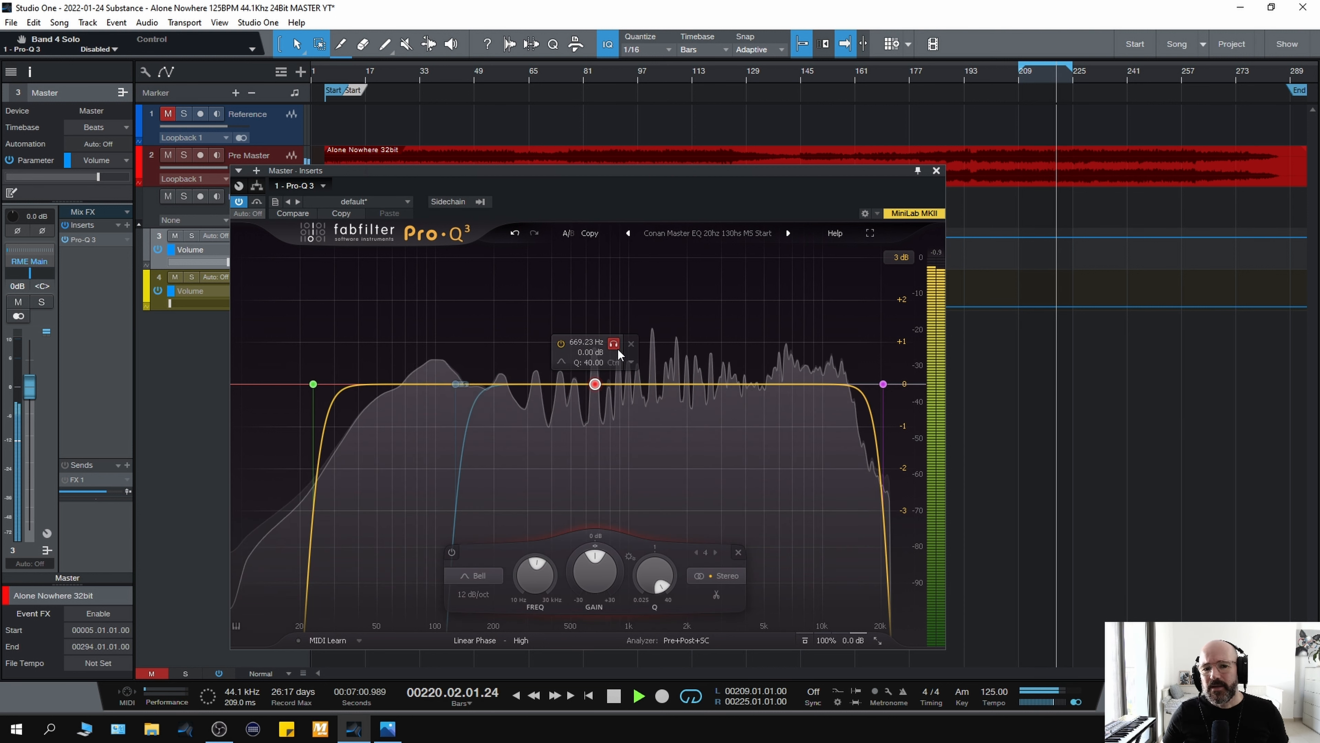
key(space)
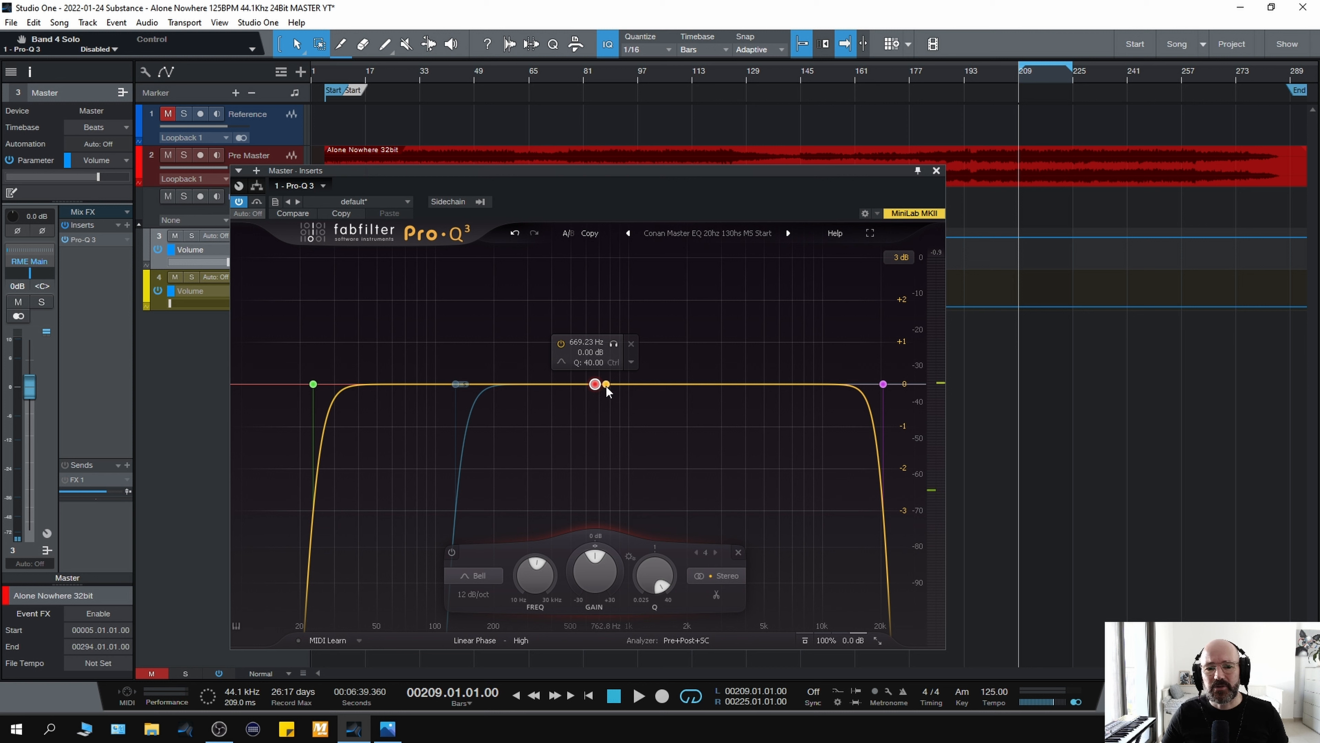
- Give the 669 Hz bell a dynamic range of about -3.17 dB and check it in solo with the display range at 6 dB
key(space)
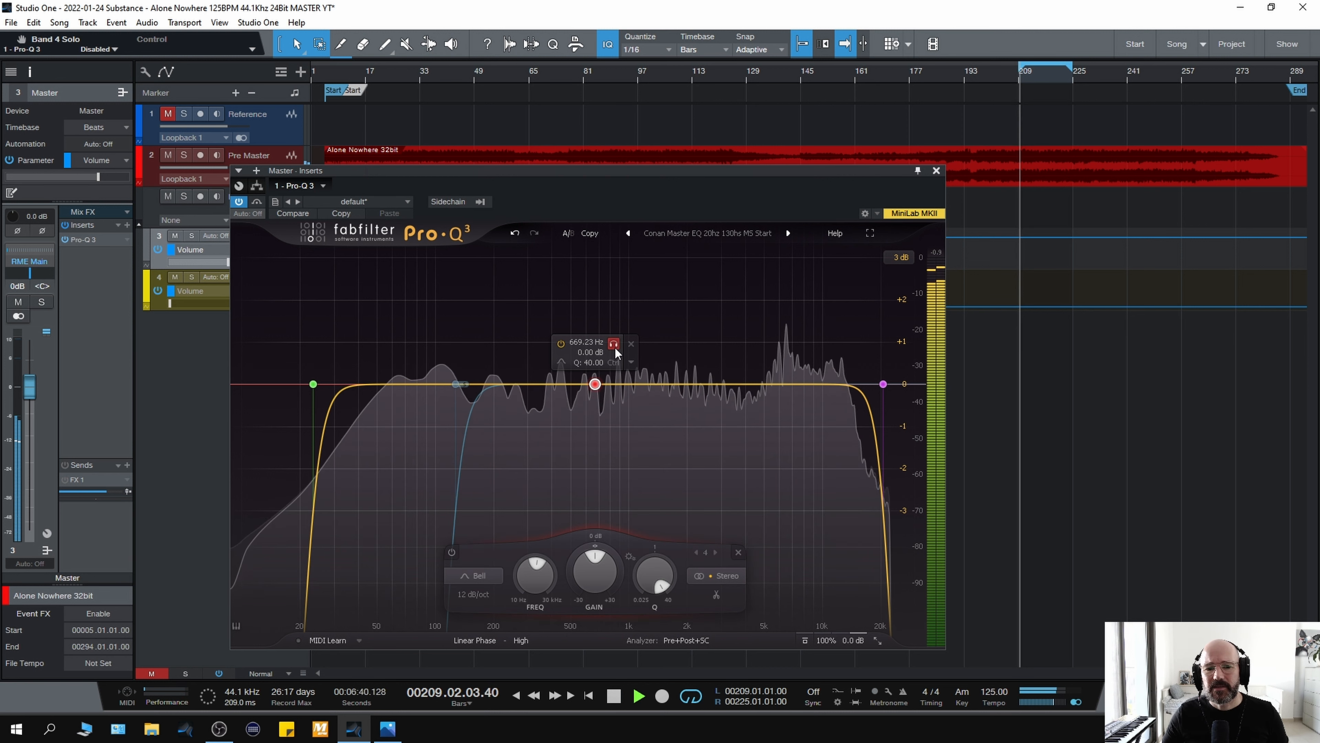
drag(614, 344, 615, 347)
drag(588, 553, 567, 636)
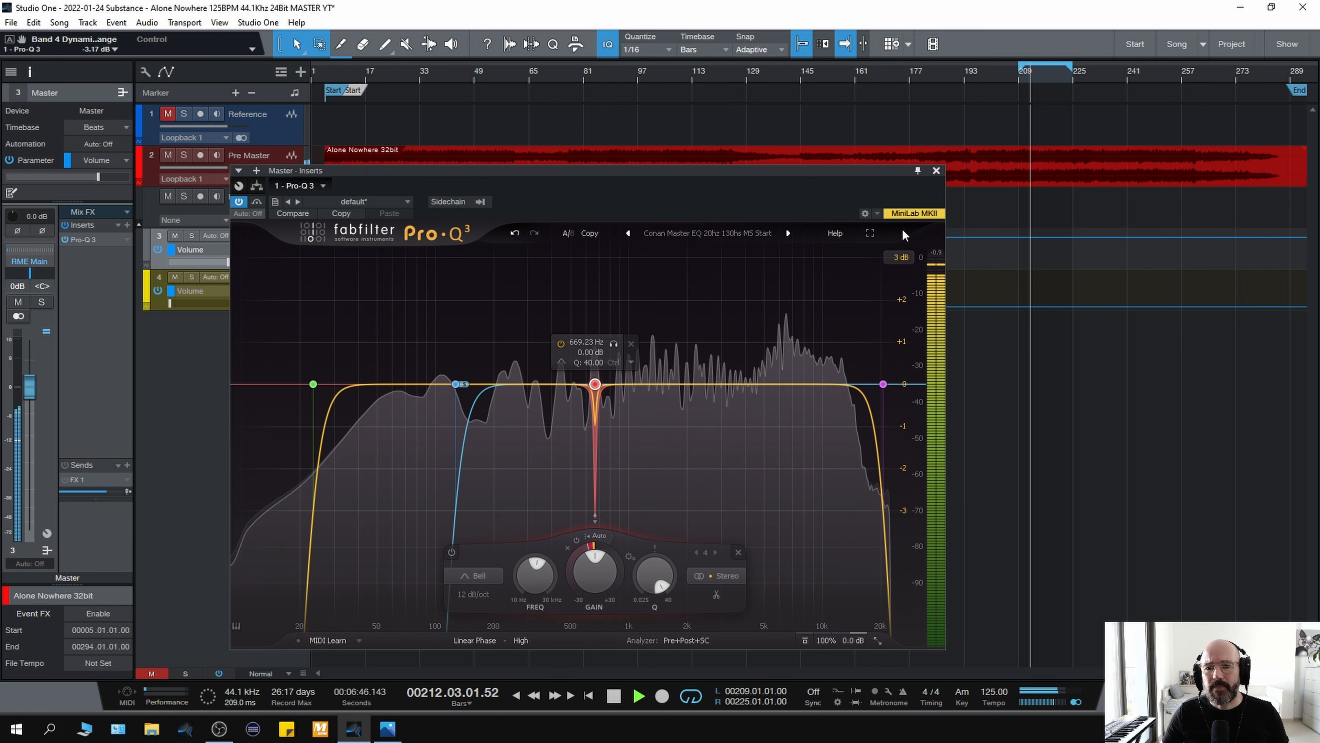
click(900, 257)
click(915, 289)
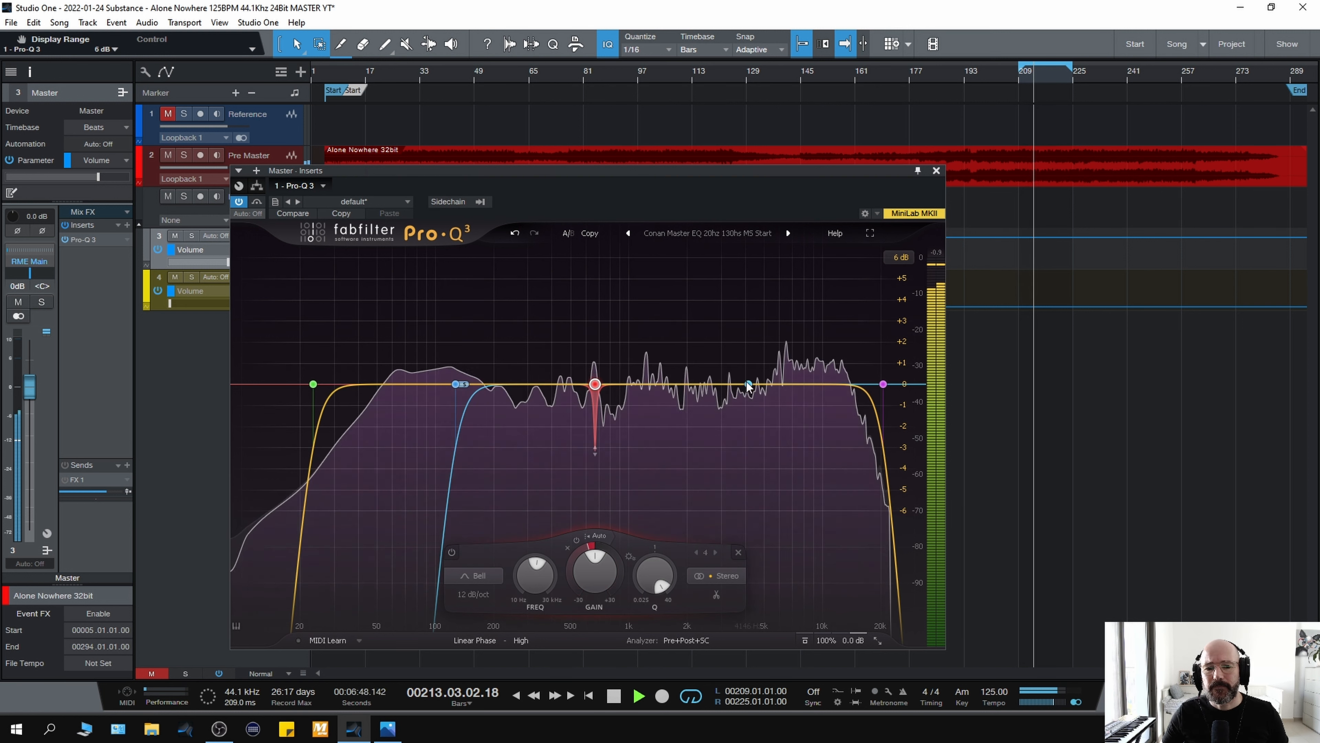
click(614, 345)
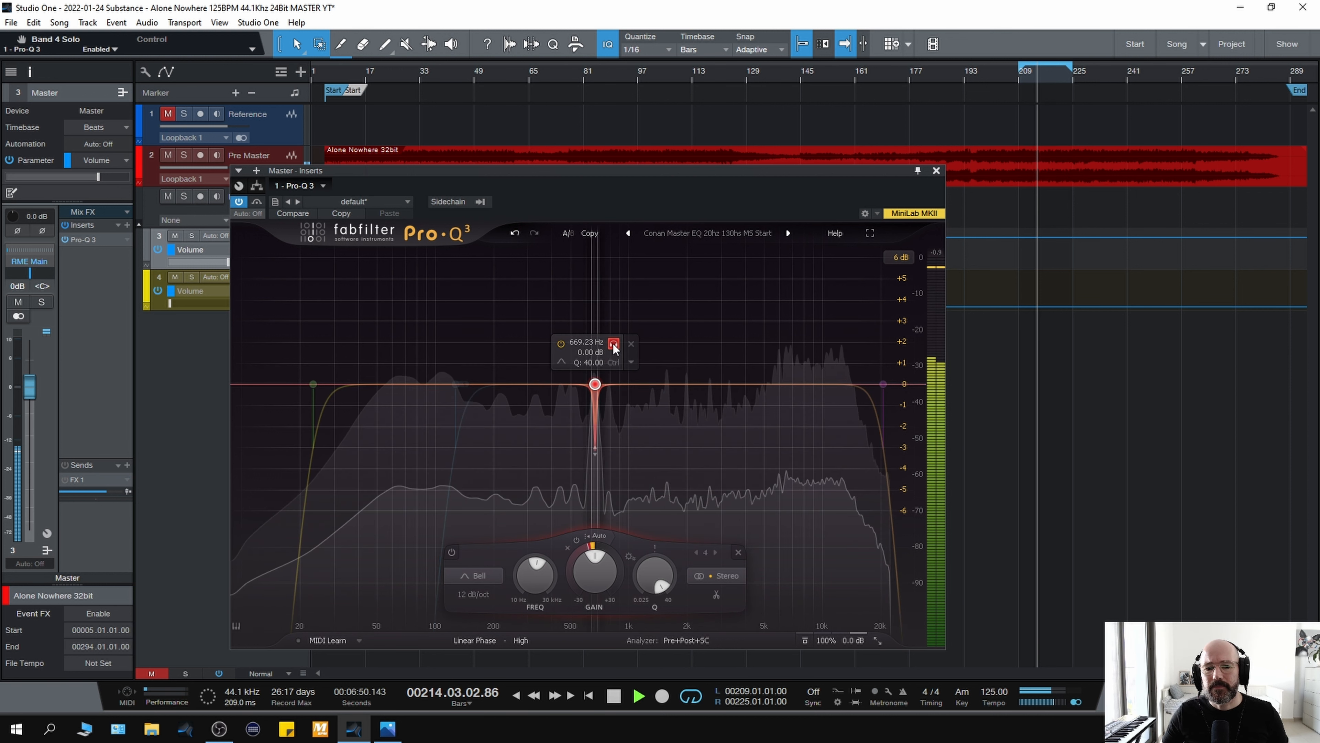
click(614, 344)
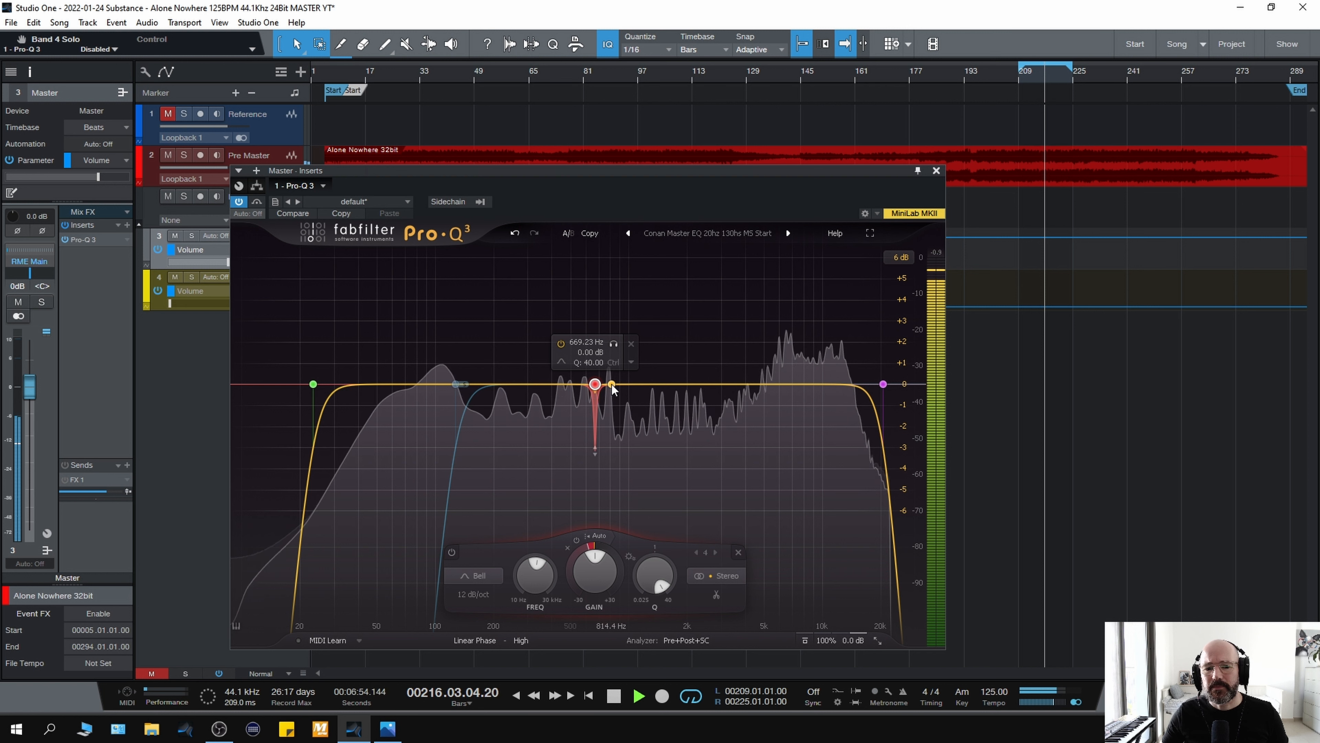
- Try a narrow bell band with a Q of 40 around 1093 Hz in solo, and delete it
click(628, 385)
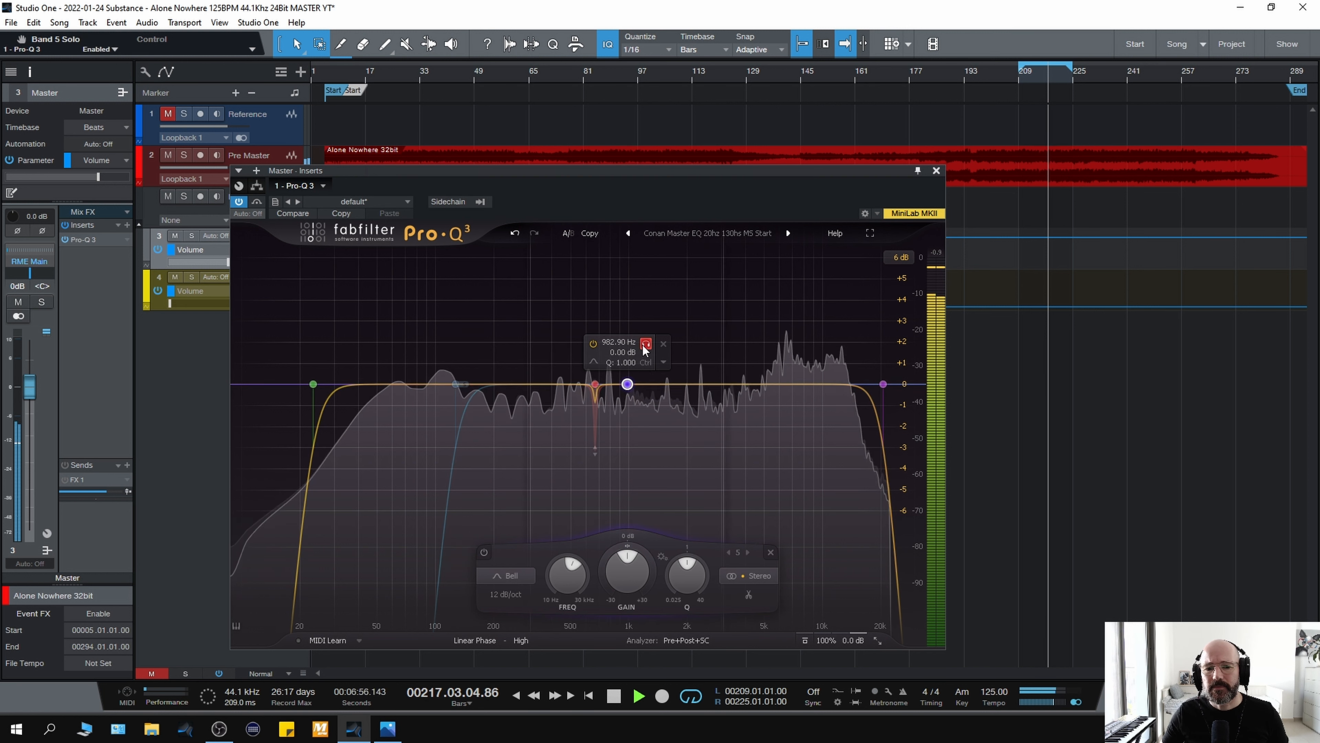
click(646, 344)
drag(644, 349, 654, 349)
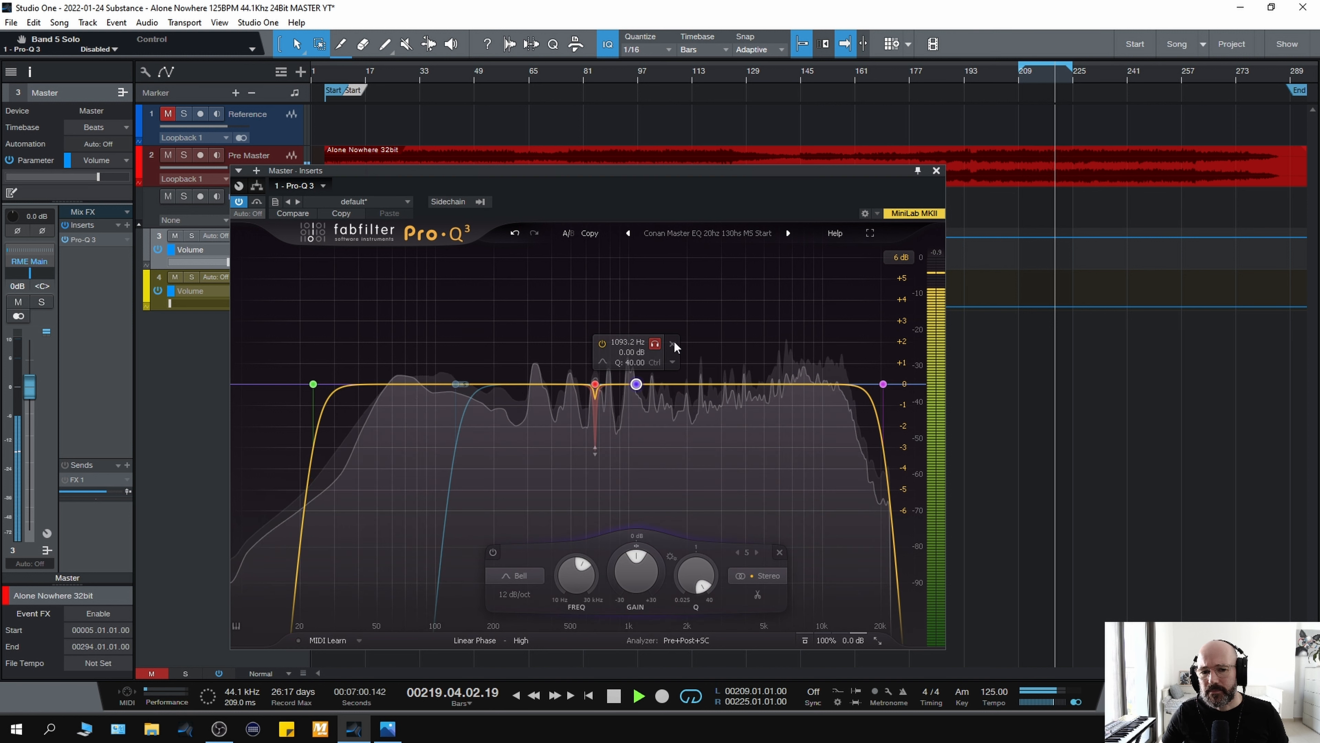
click(672, 346)
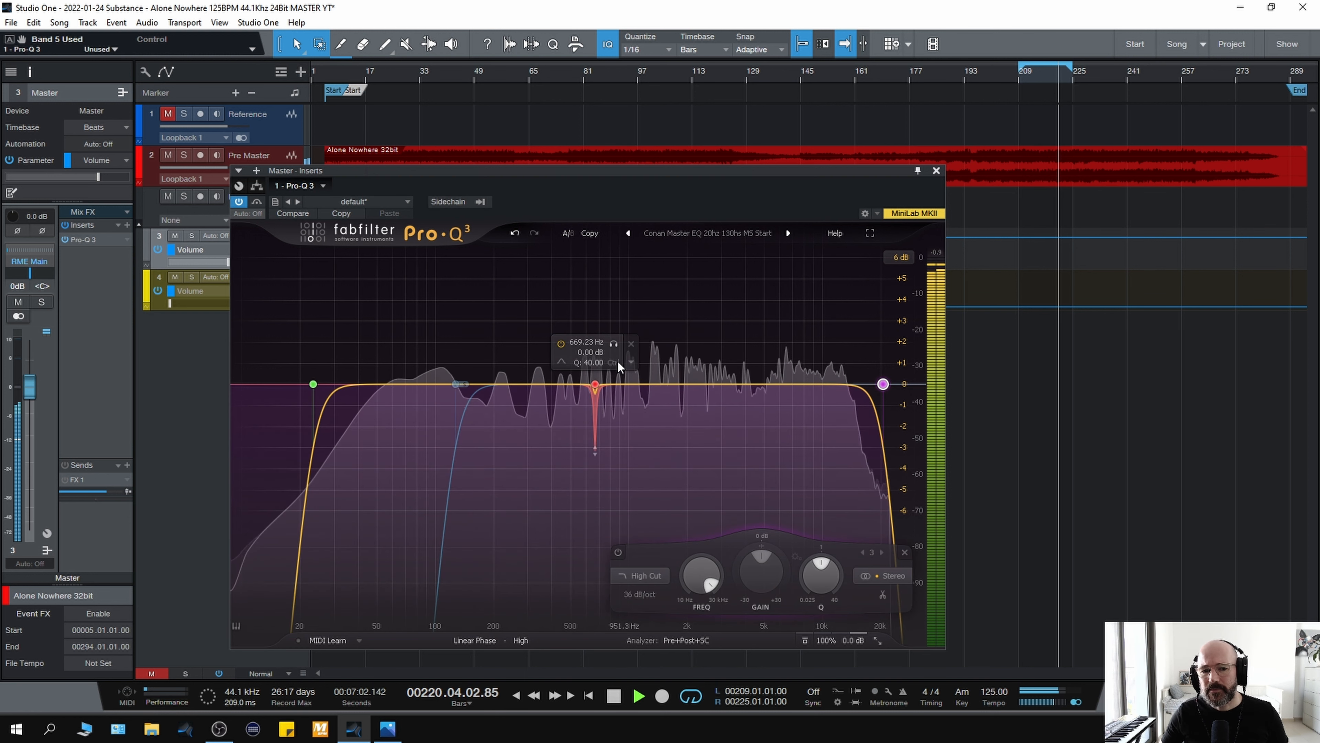
- Switch off the 669 Hz bell band in Pro-Q 3 and replay the loop without it
key(space)
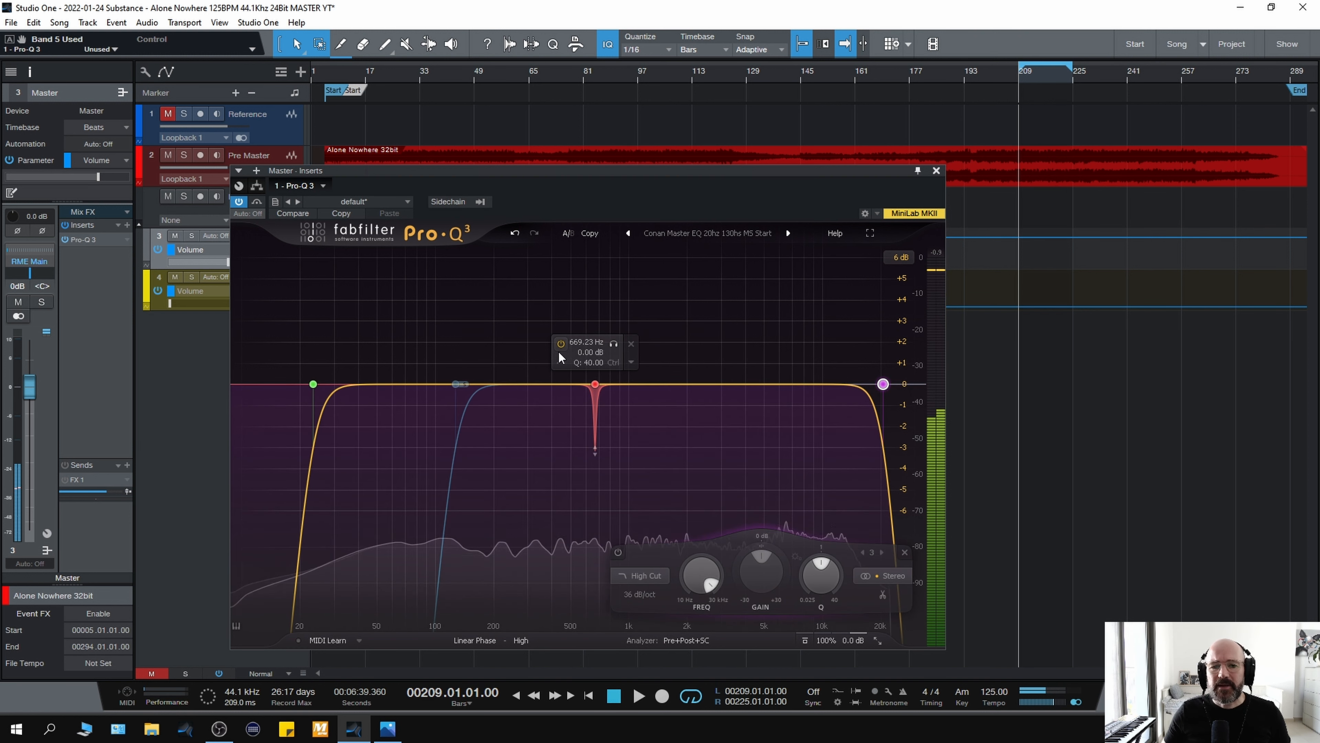
key(space)
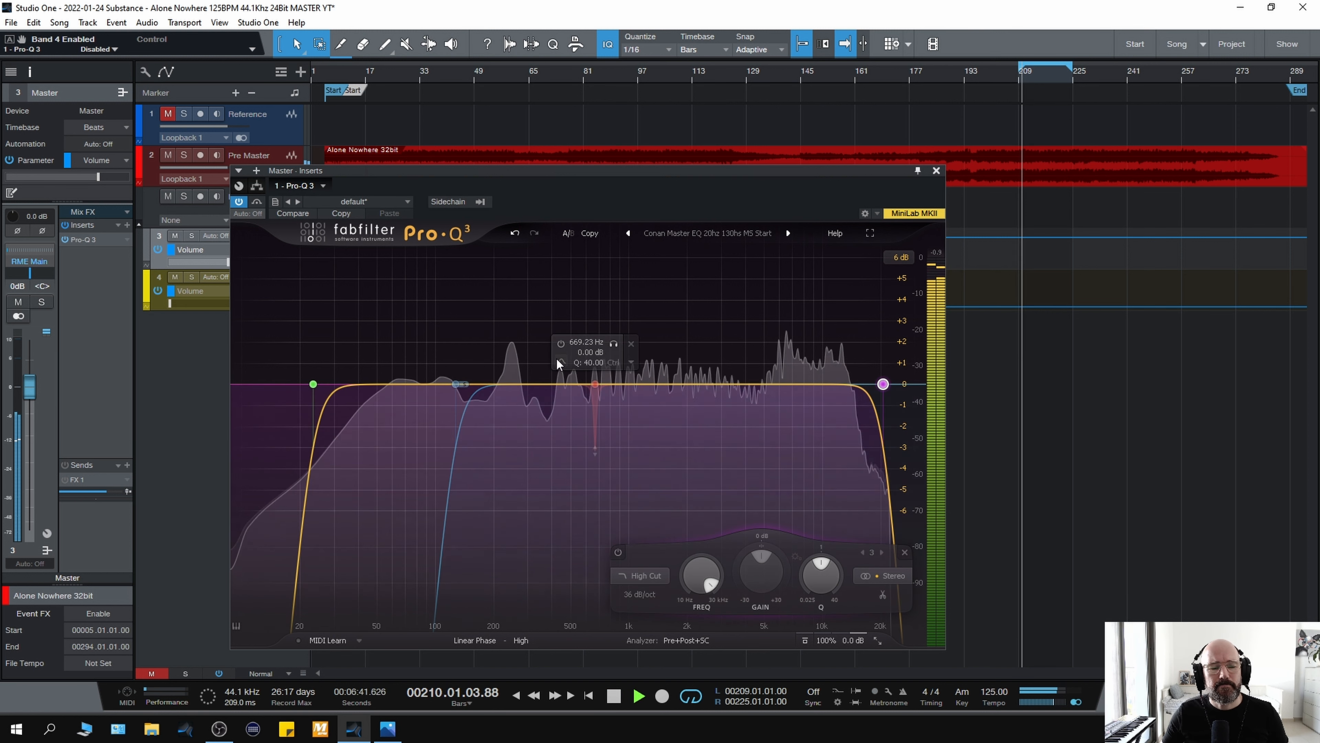
- Insert StandardCLIP after Pro-Q 3 on the Master bus and audition the loop at its default settings
key(space)
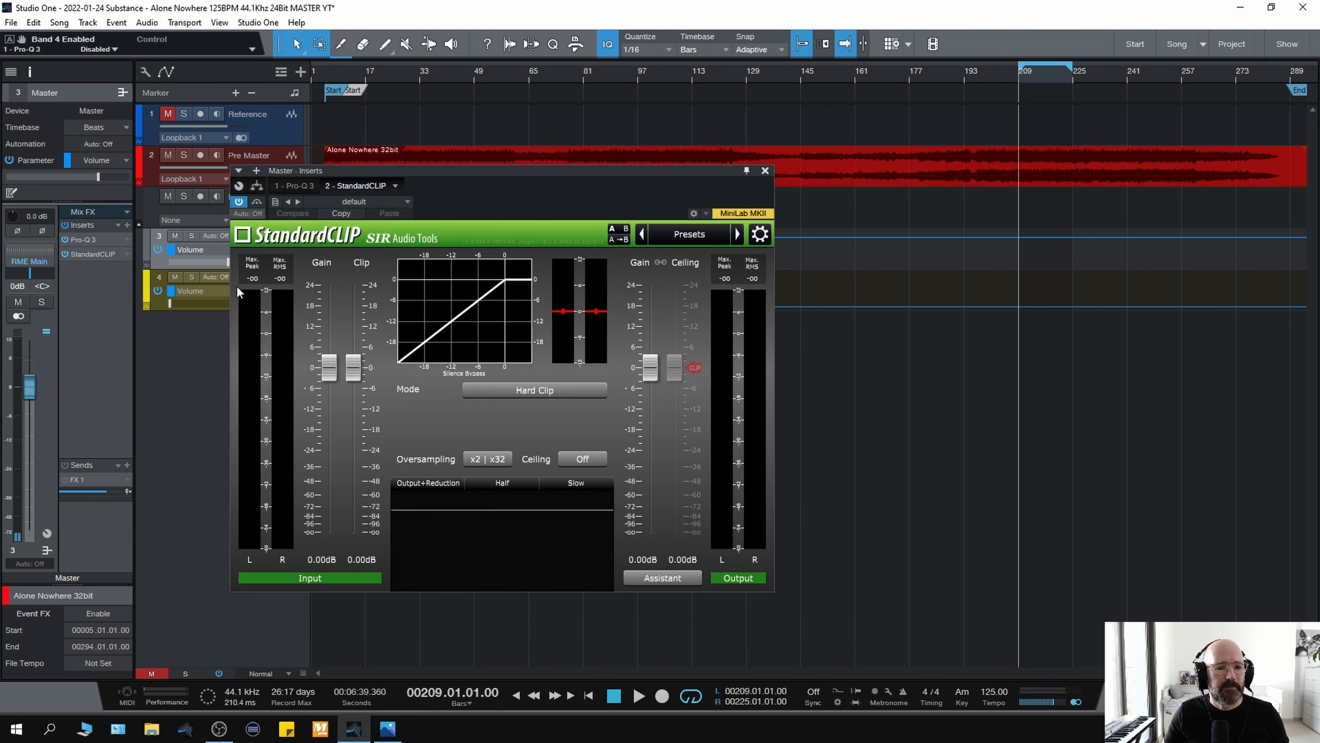
key(space)
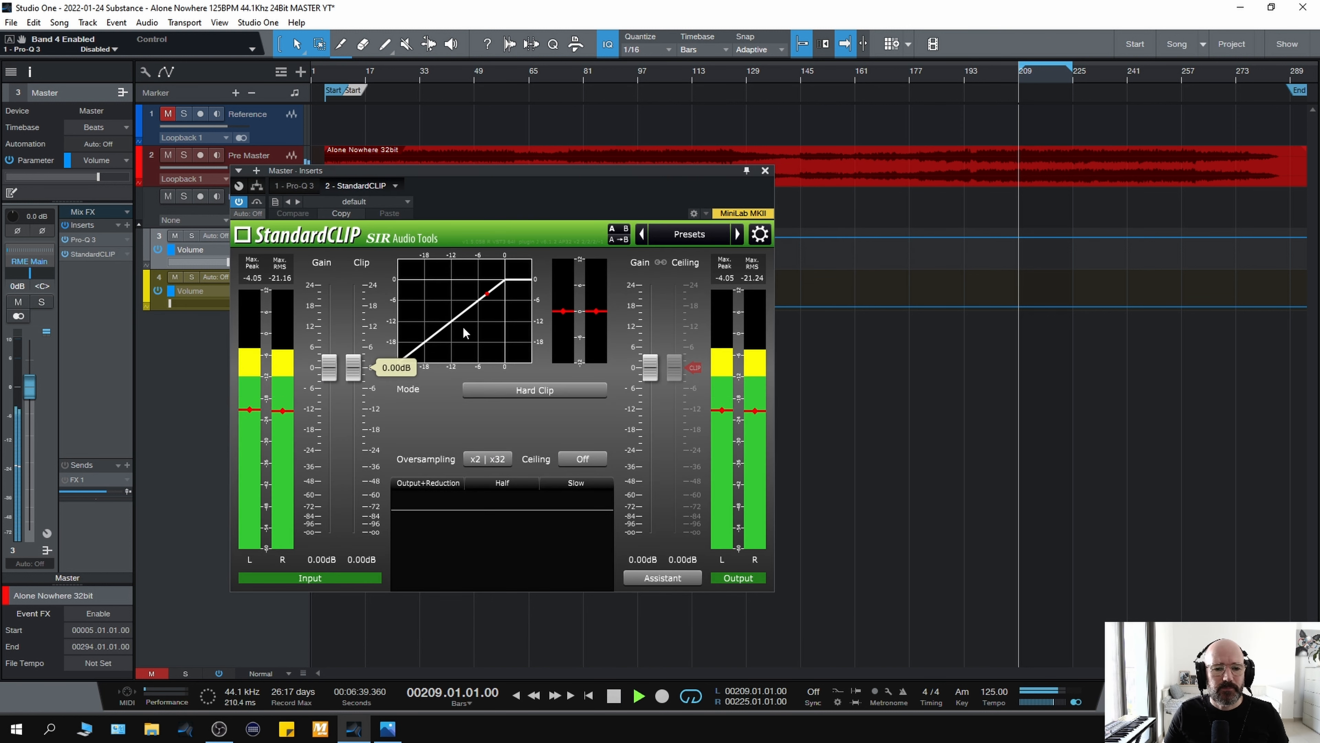
key(space)
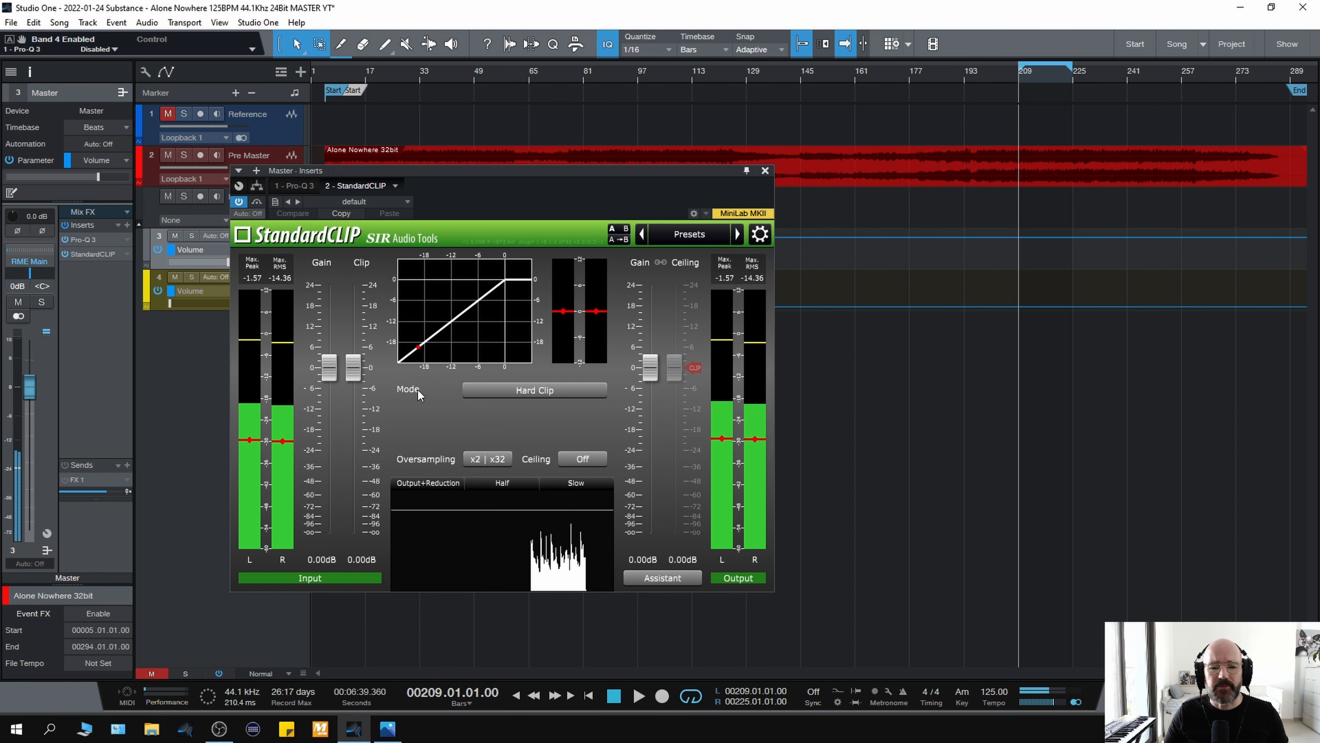
key(space)
key(space)
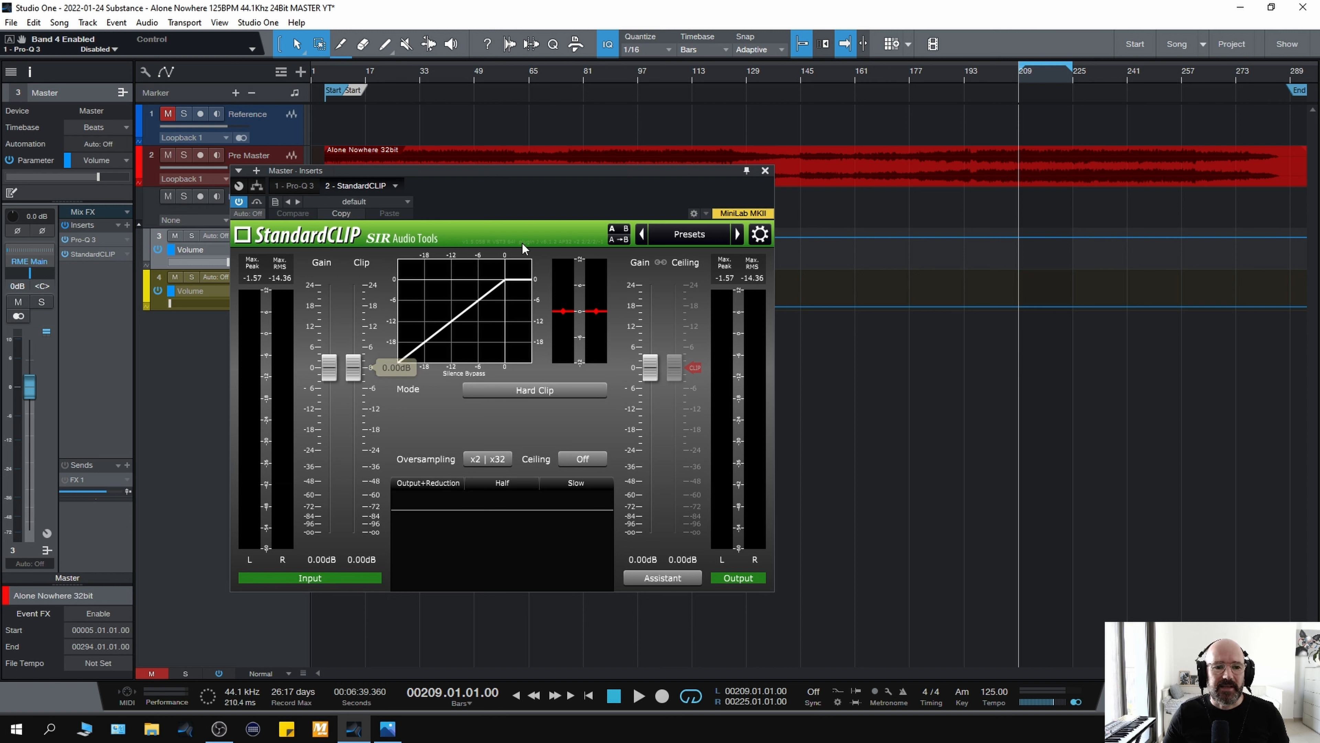
- Lower StandardCLIP's clip level to -5.60 dB and raise its output gain to 3.60 dB while the loop plays
key(space)
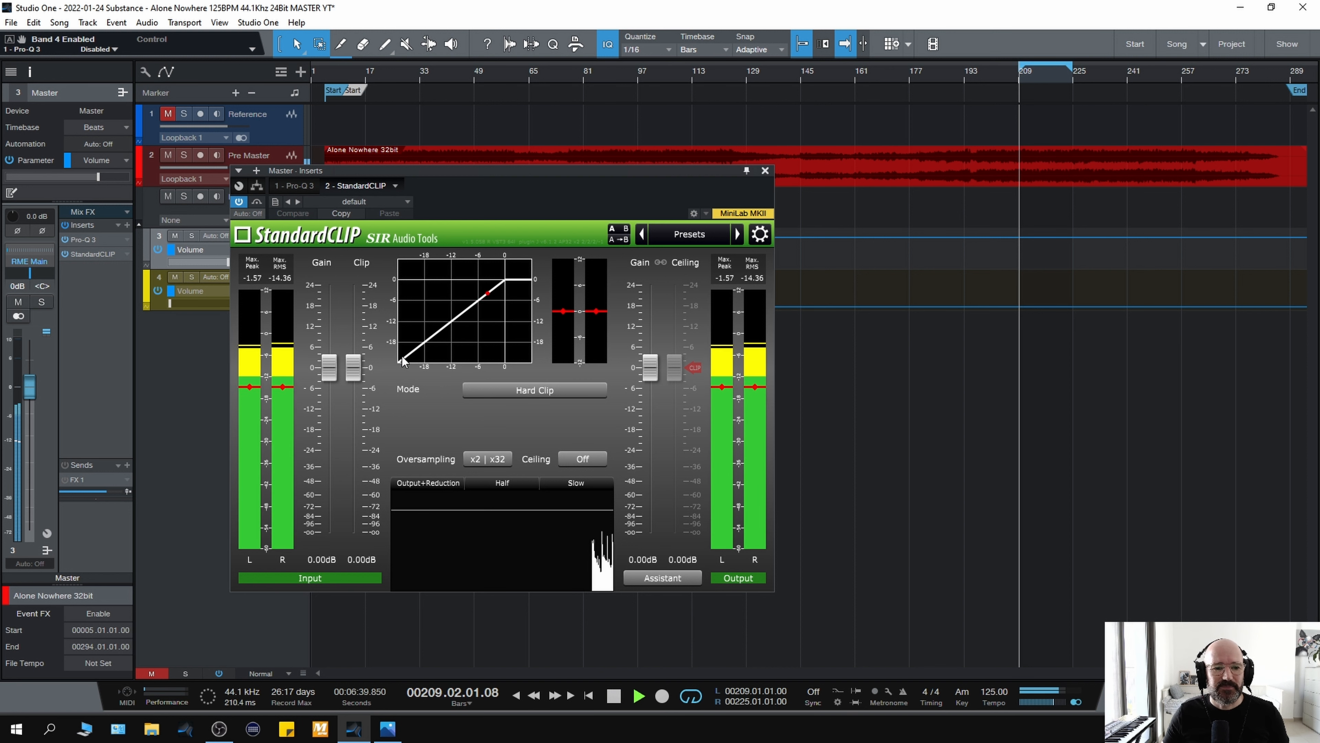
drag(355, 373, 357, 393)
drag(358, 389, 359, 391)
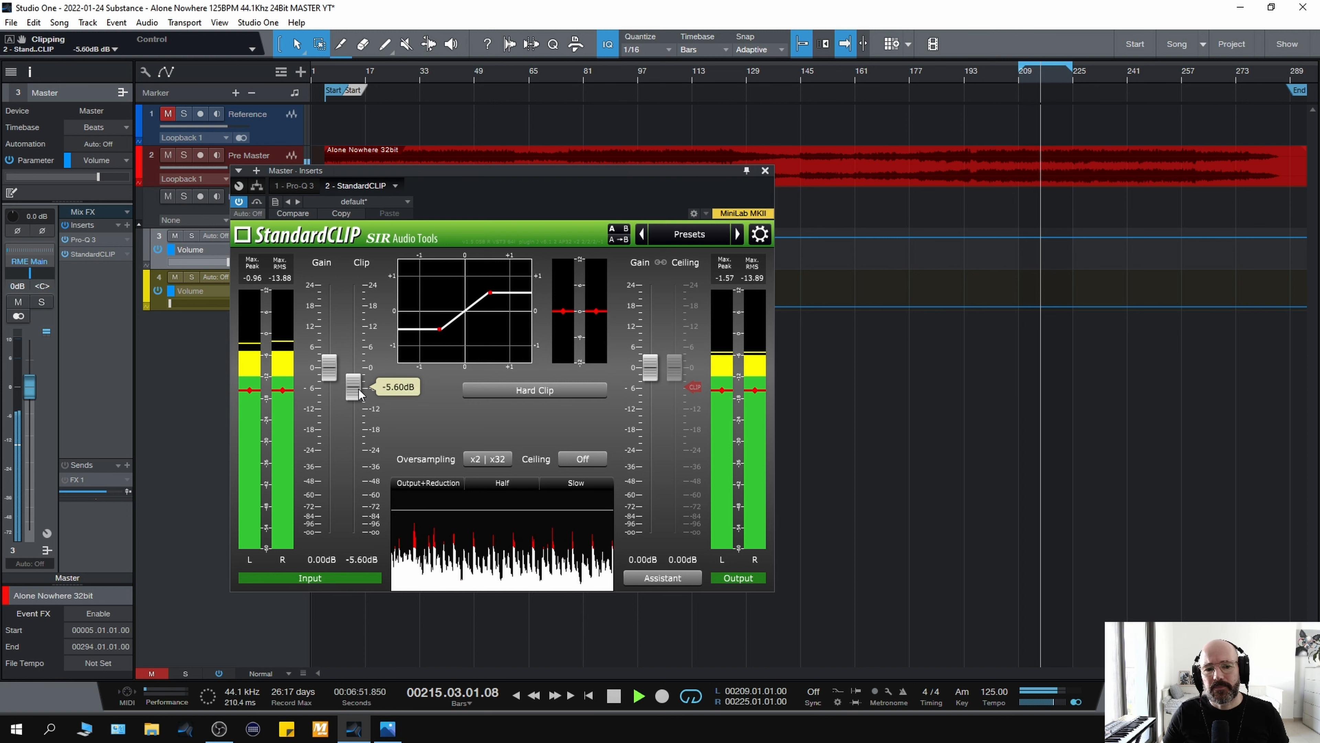
mouse_move(639, 381)
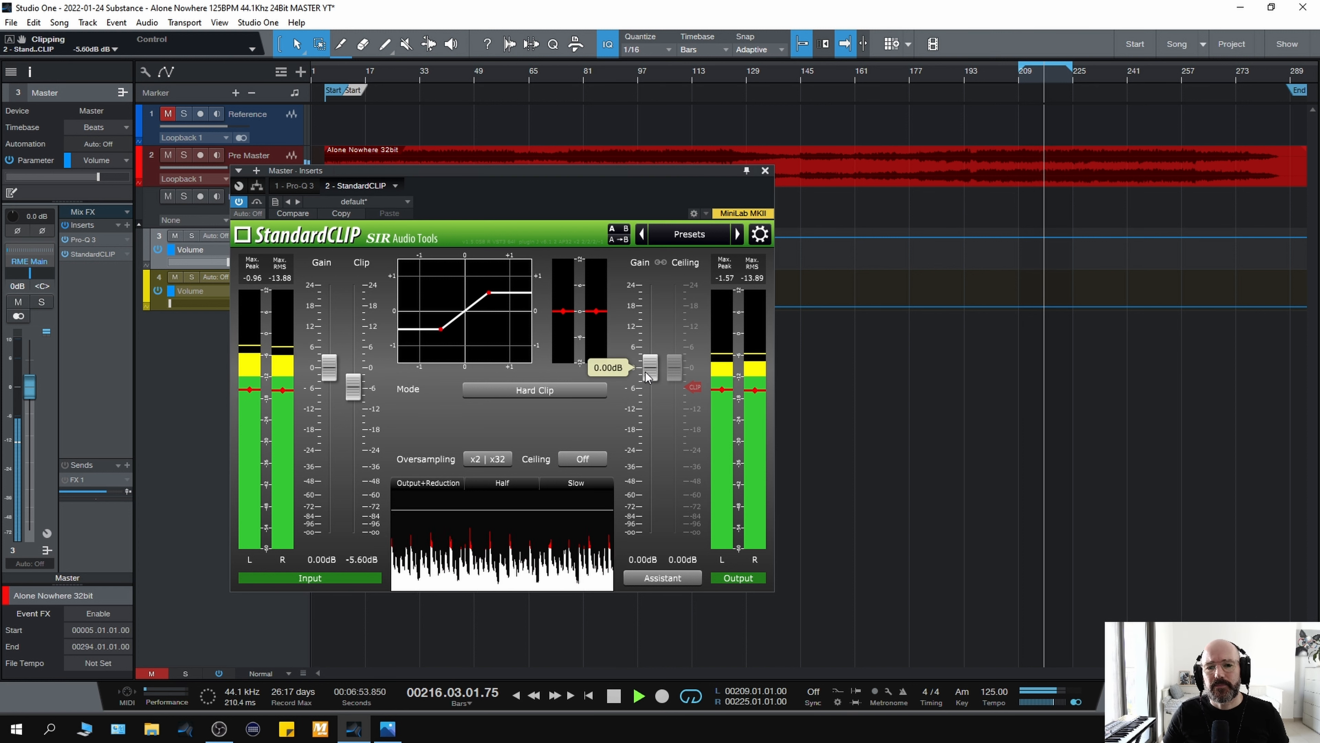
drag(646, 371, 654, 364)
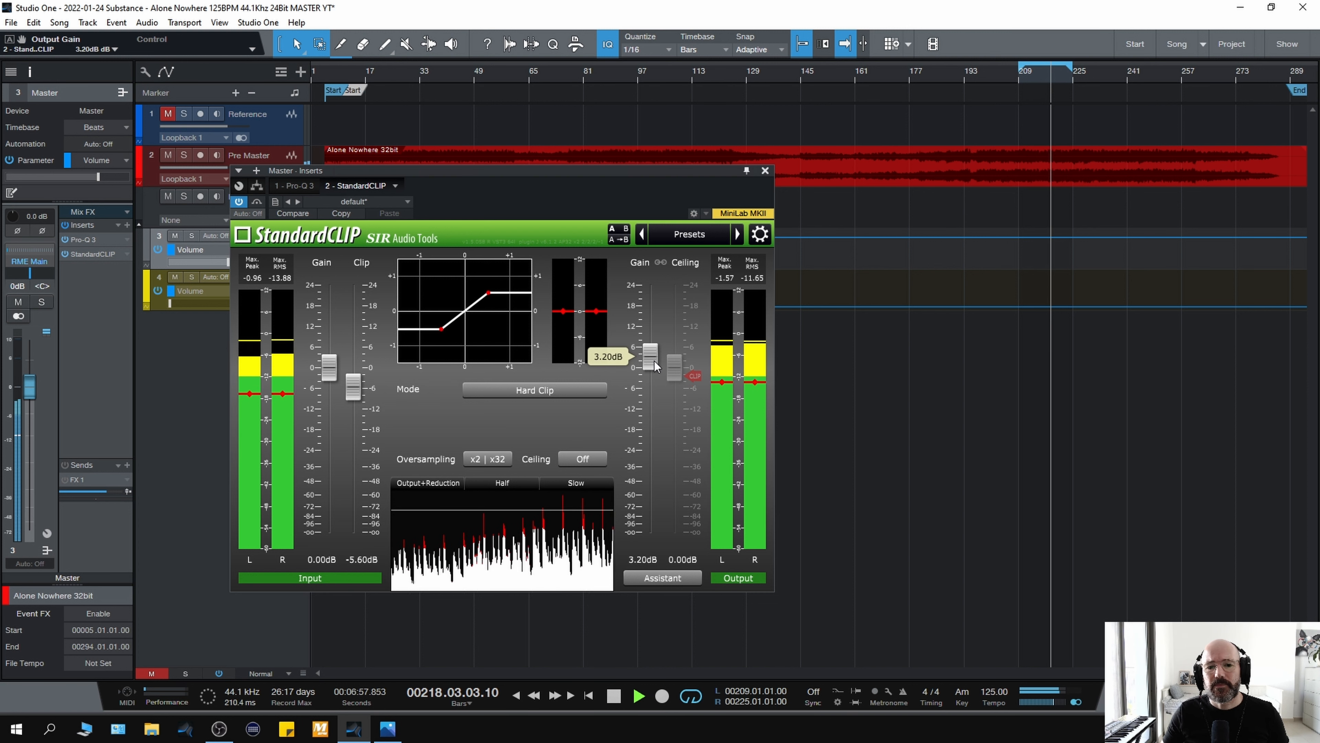
drag(654, 361, 654, 360)
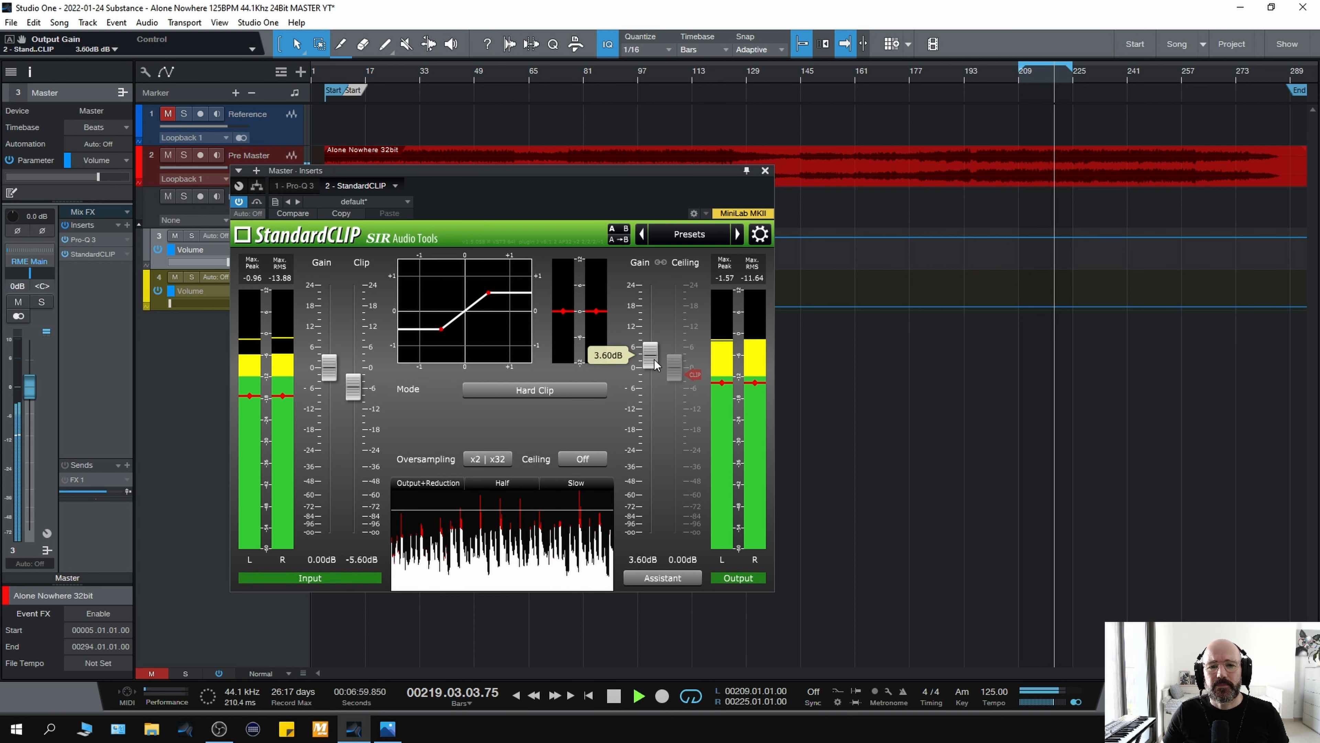
key(space)
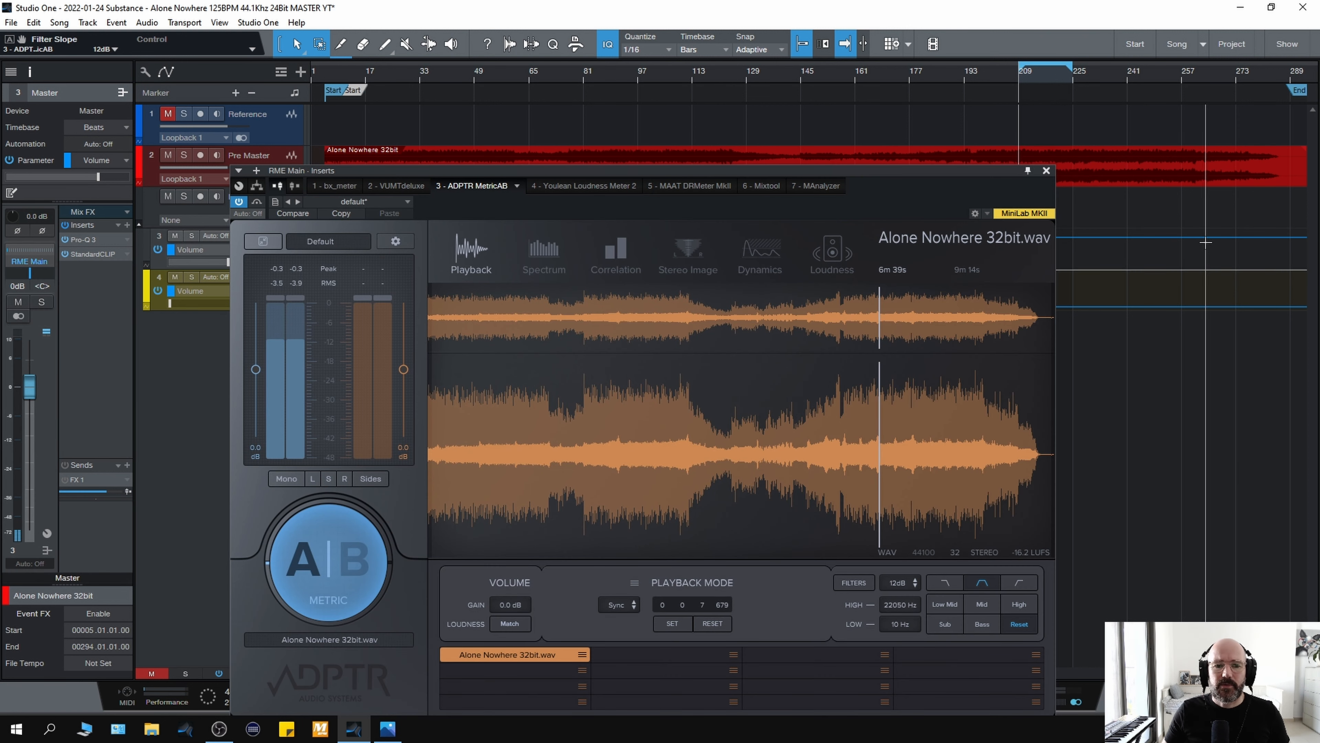
- Compare the clipped master with Alone Nowhere 32bit.wav in MetricAB's Spectrum and Loudness views during playback, and close the plug-in
key(space)
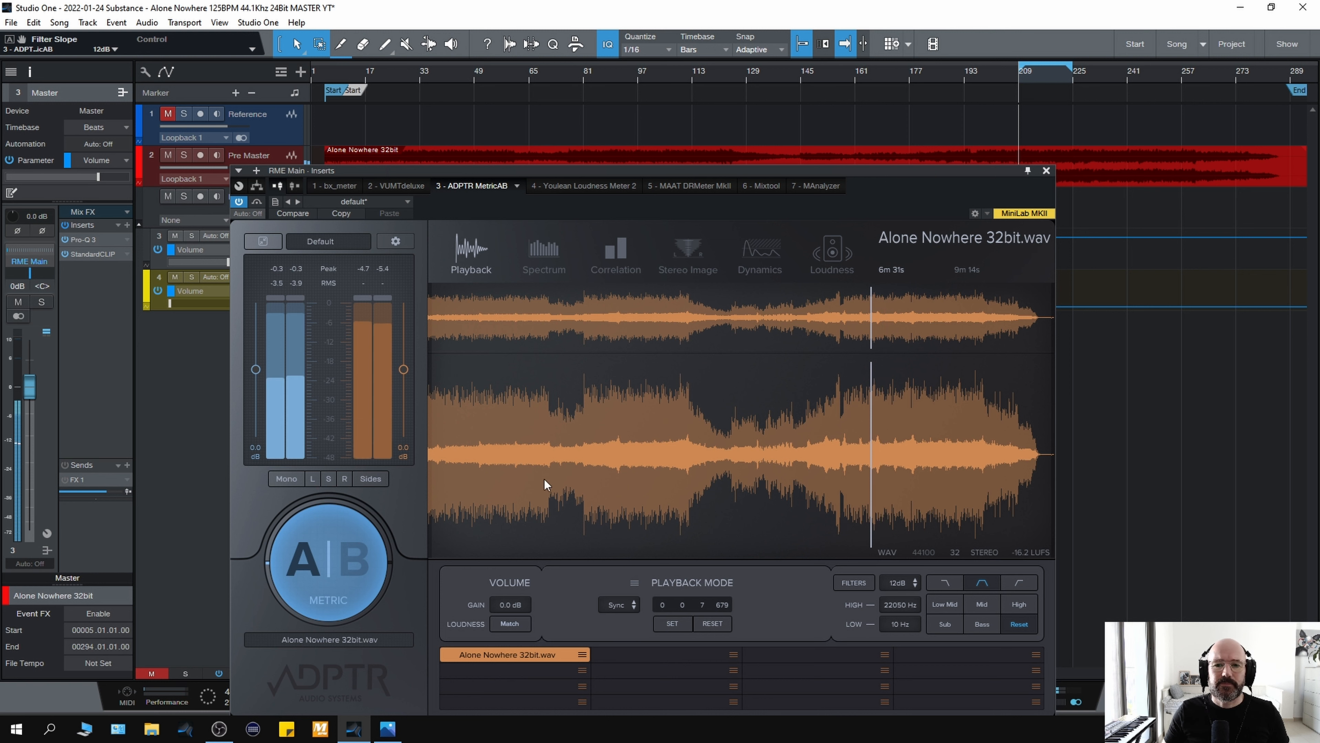
click(839, 249)
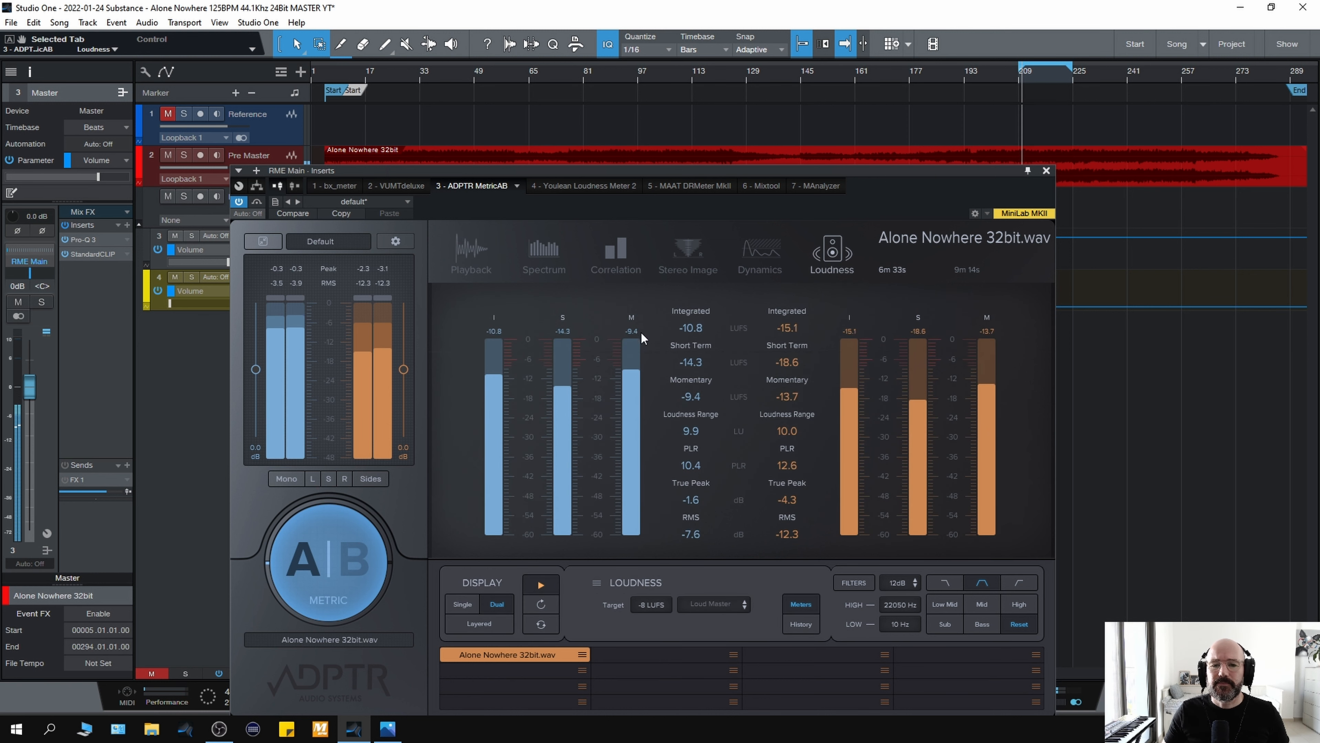
drag(736, 171, 739, 128)
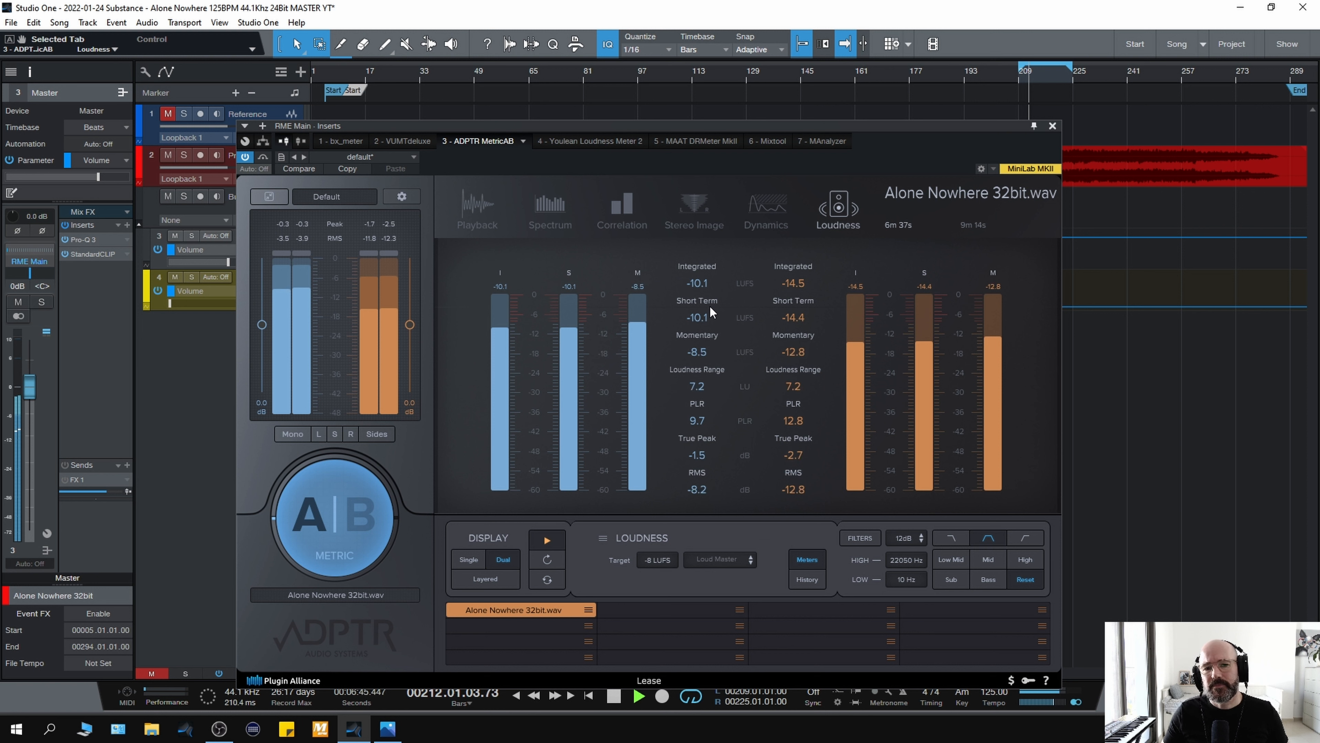
click(480, 212)
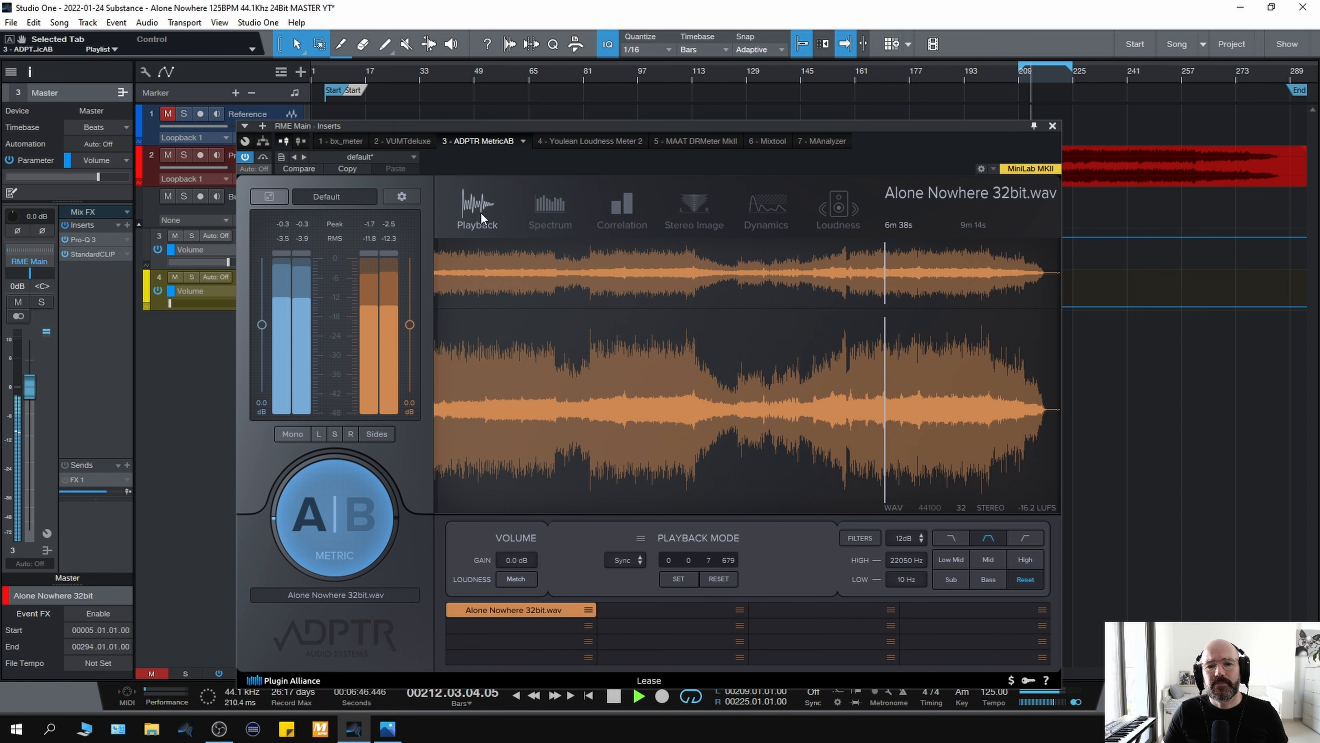
click(541, 211)
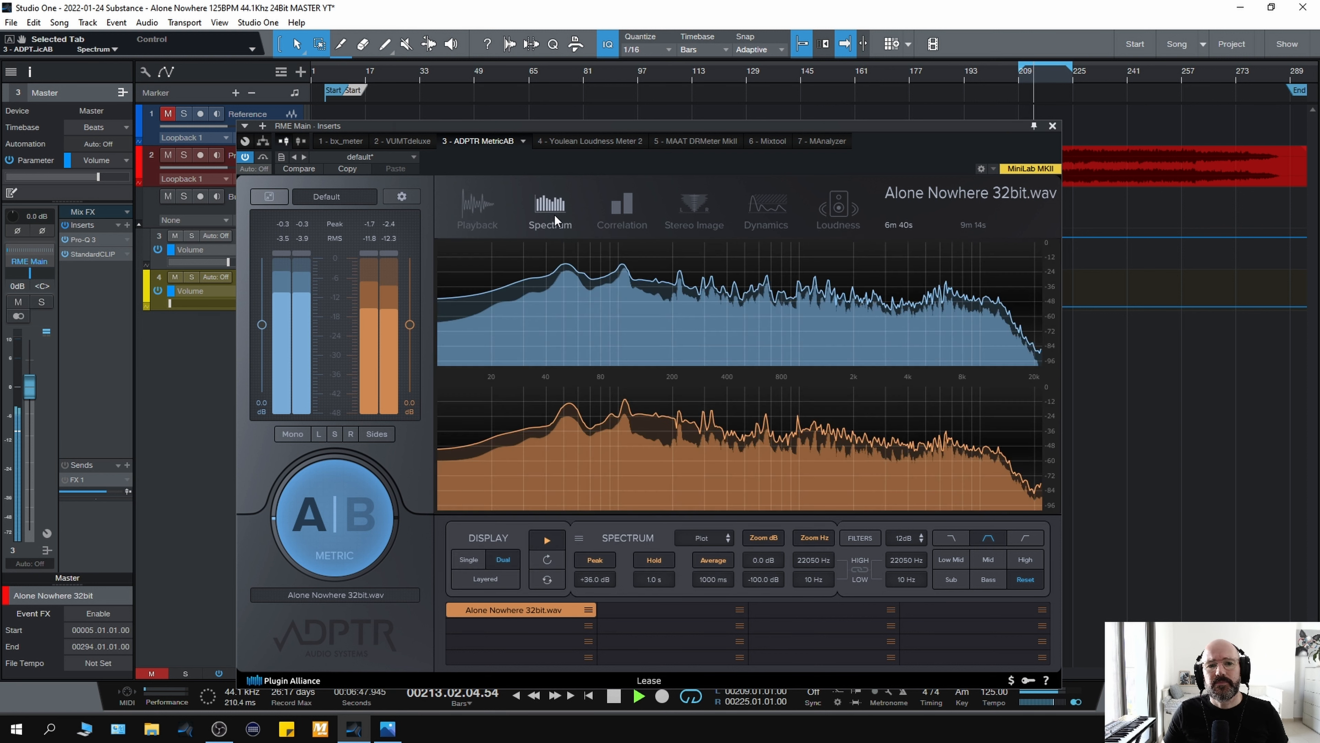
click(842, 211)
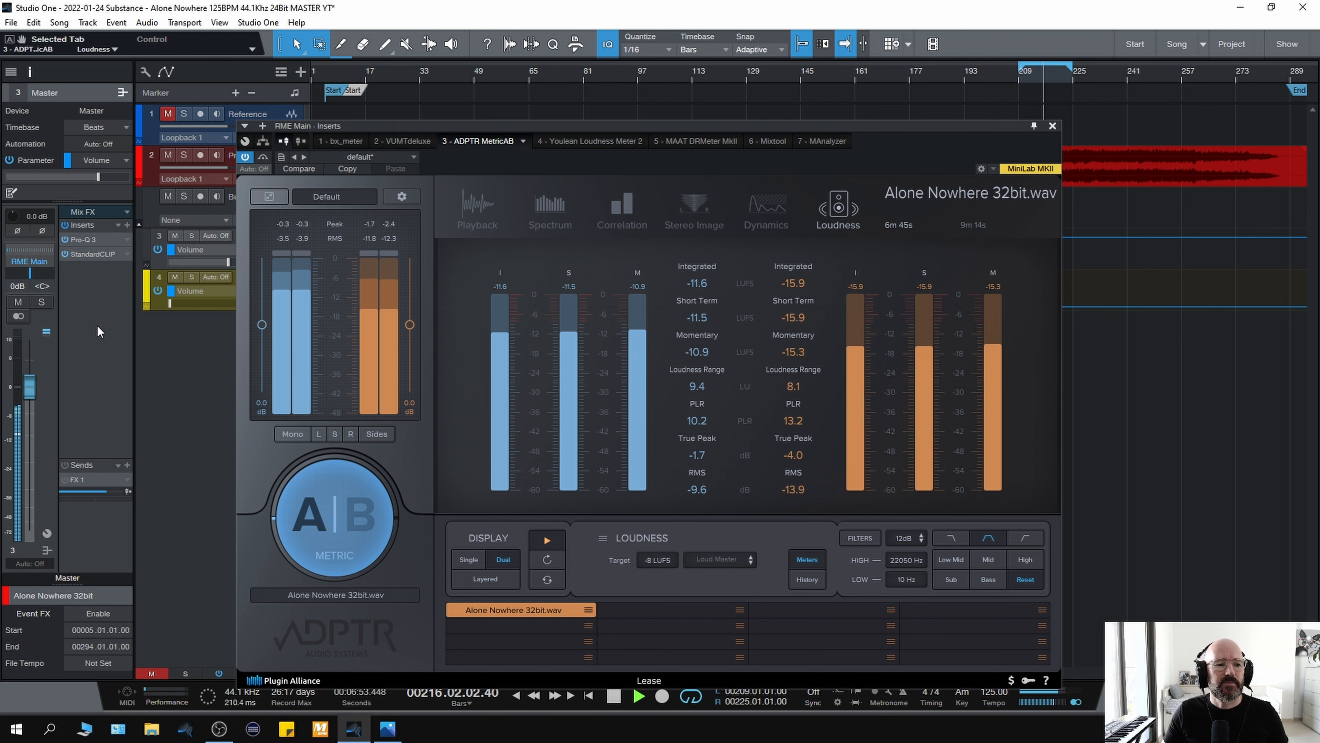
click(1052, 126)
key(space)
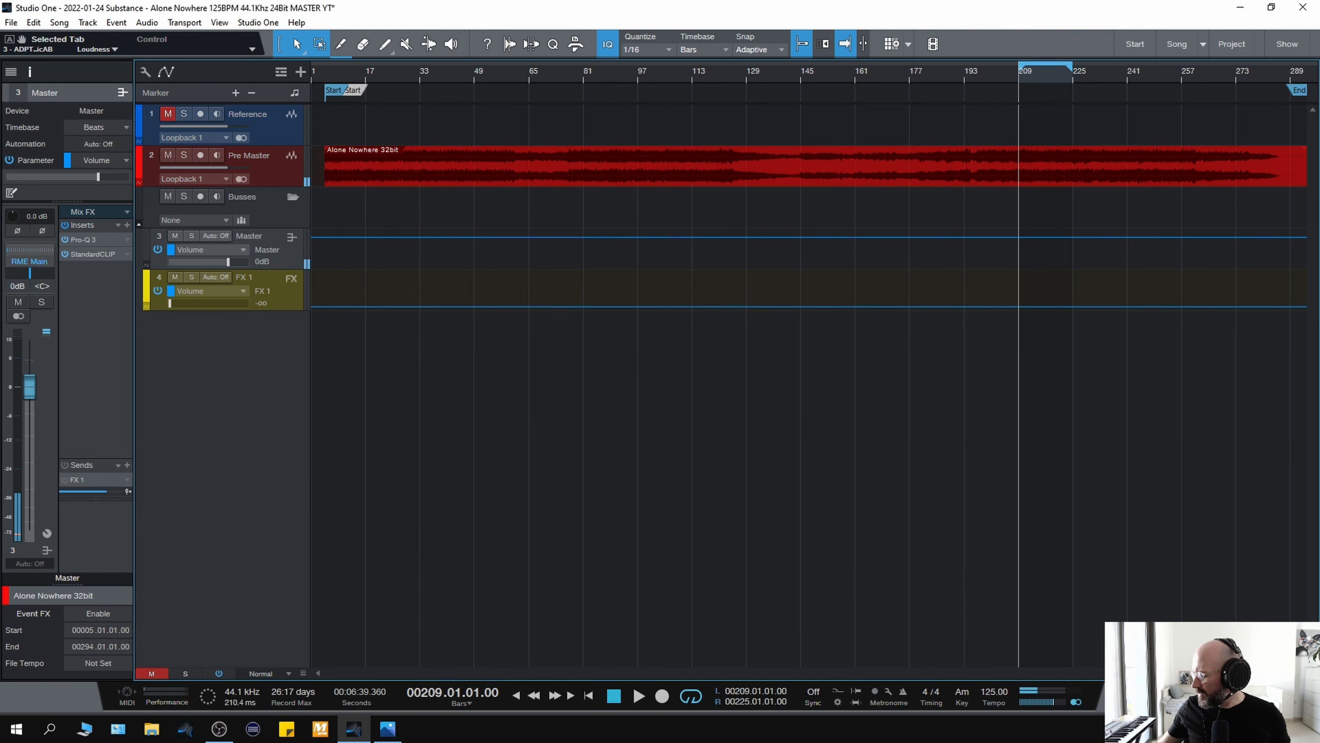
- Insert Pro-L 2 after StandardCLIP on the Master bus and raise its gain to +2.29 dB during playback
key(F11)
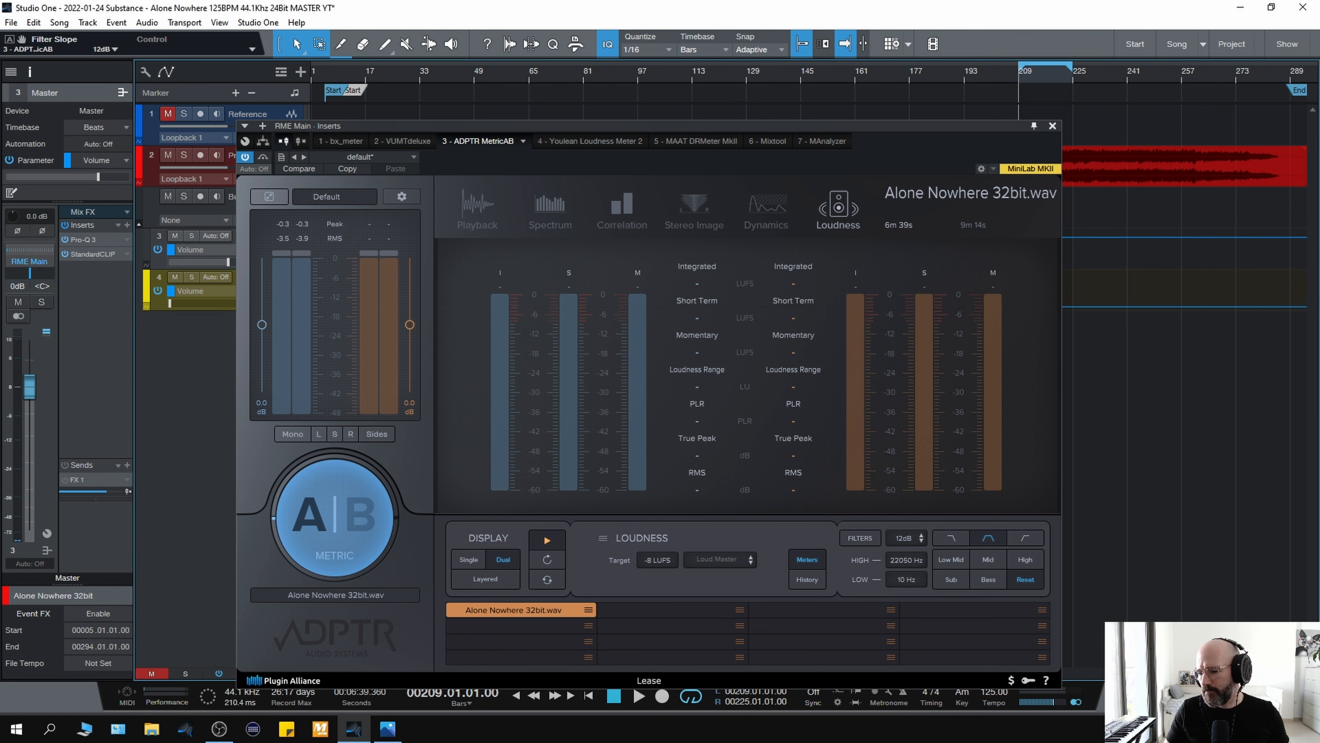
double_click(93, 255)
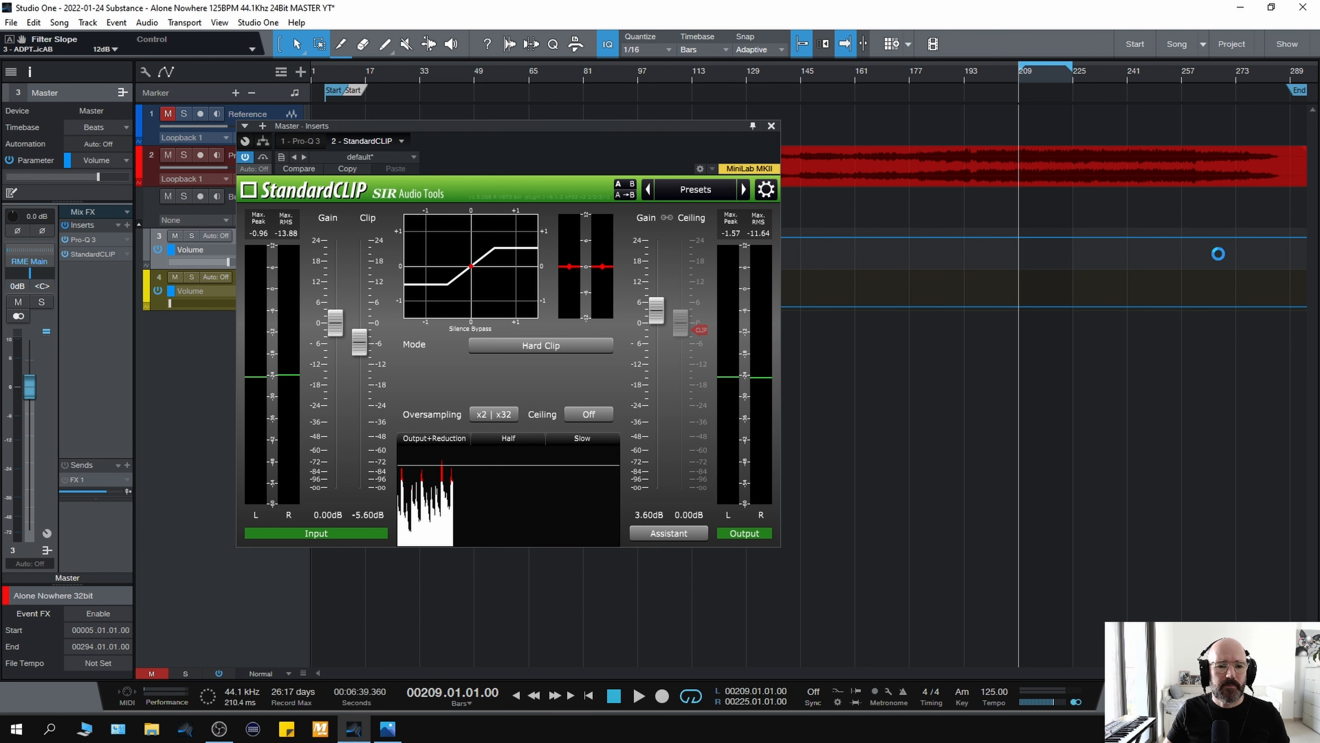
key(space)
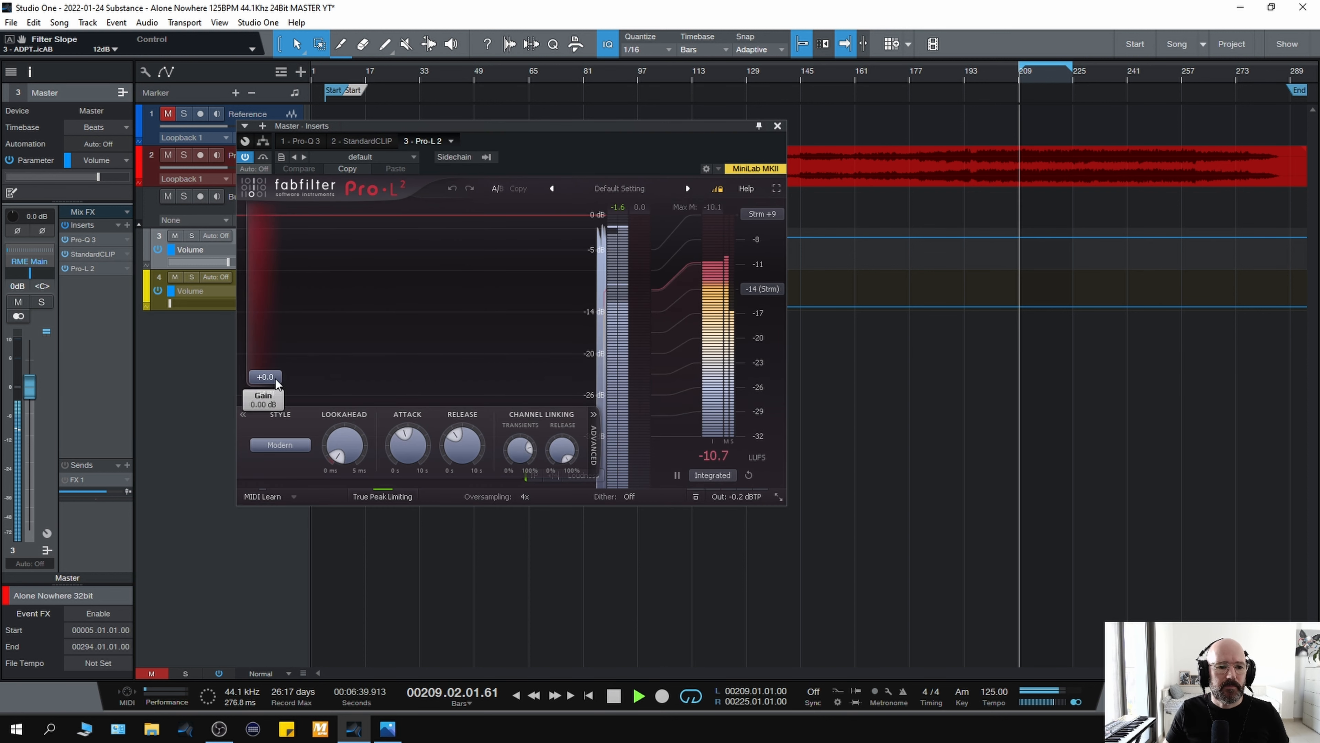
drag(273, 379, 274, 367)
key(space)
key(space)
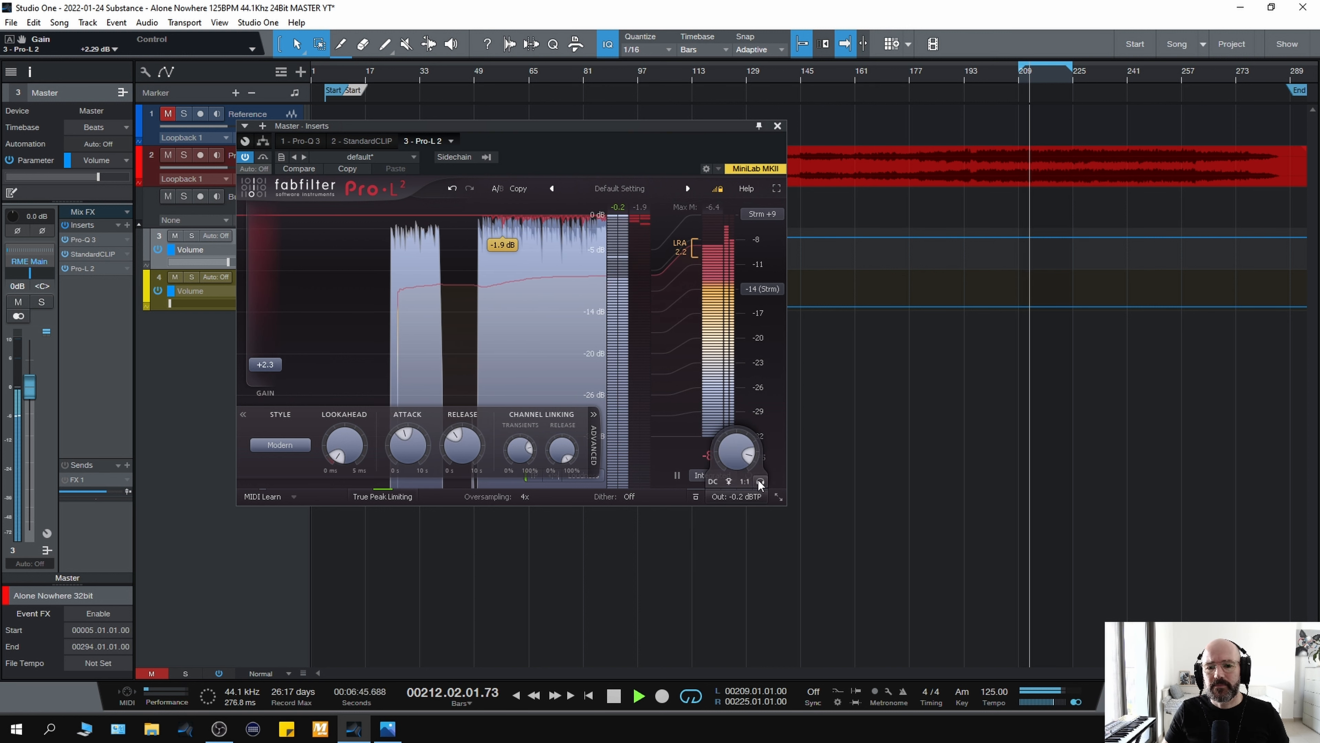
- Fine-tune Pro-L 2's gain to +2.54 dB while auditioning the limiting, and turn the limiting audition off
click(760, 482)
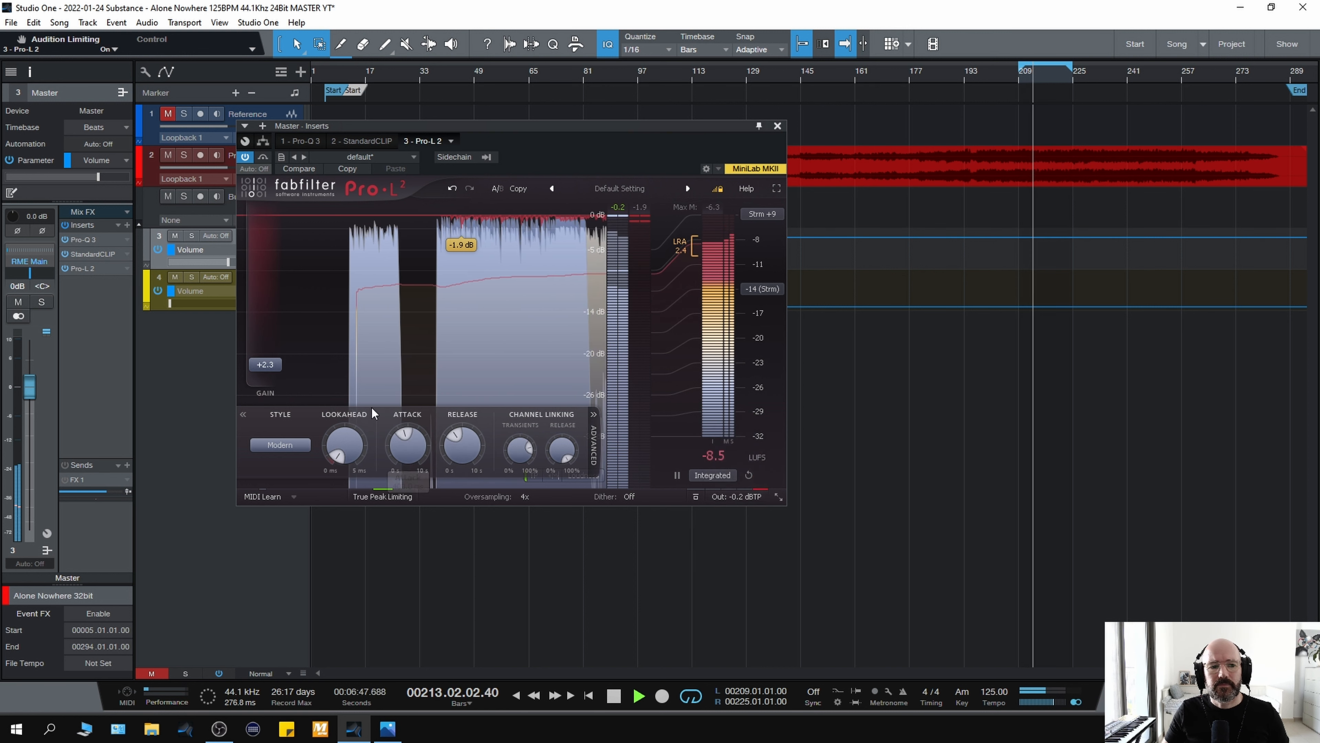
click(274, 368)
drag(273, 367, 274, 367)
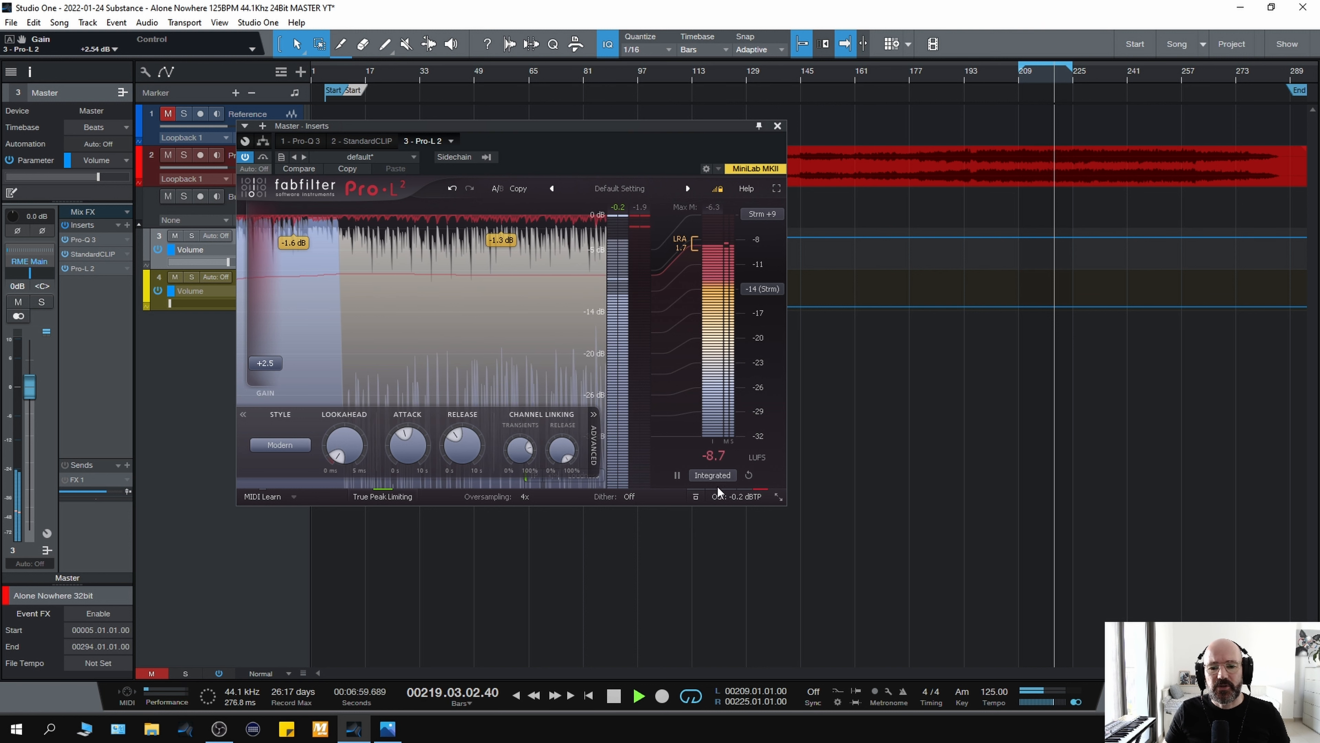
click(760, 482)
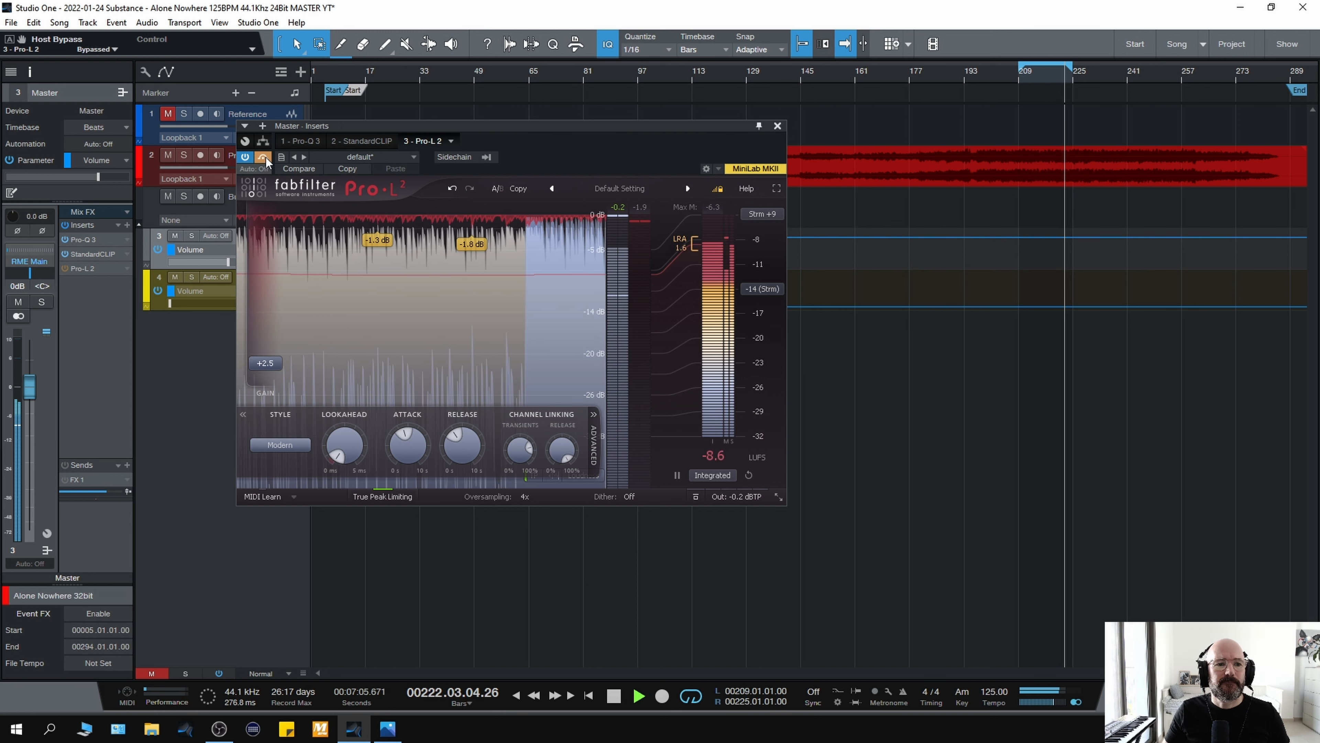
- Compare the loop with Pro-L 2 bypassed and active, leaving the limiter active
key(space)
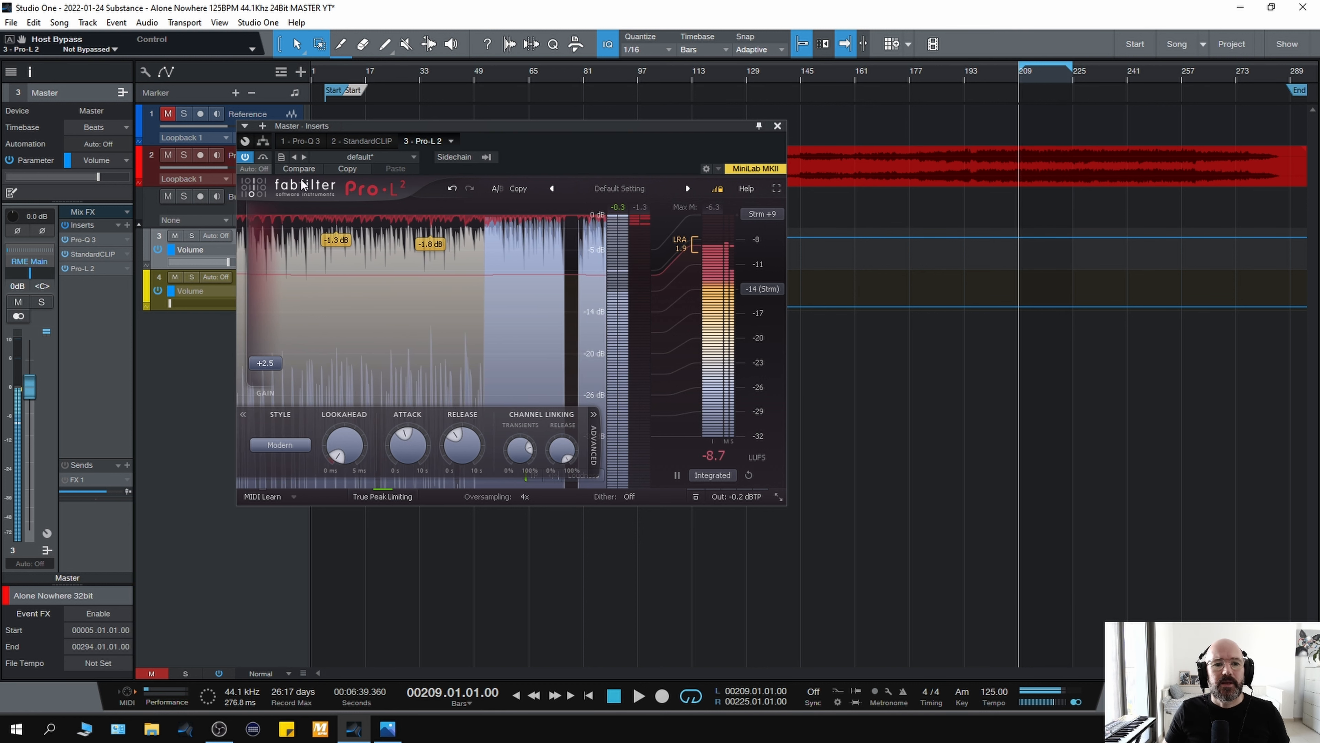
mouse_move(281, 399)
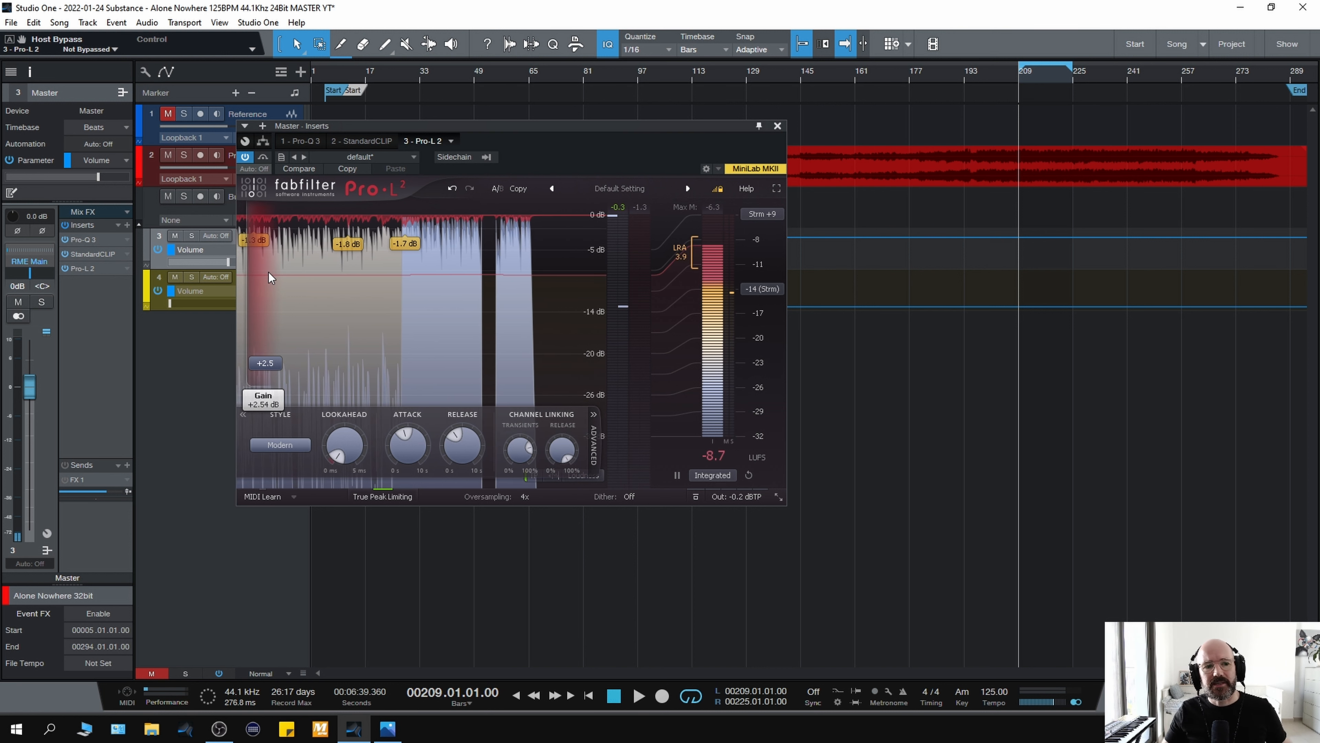
key(space)
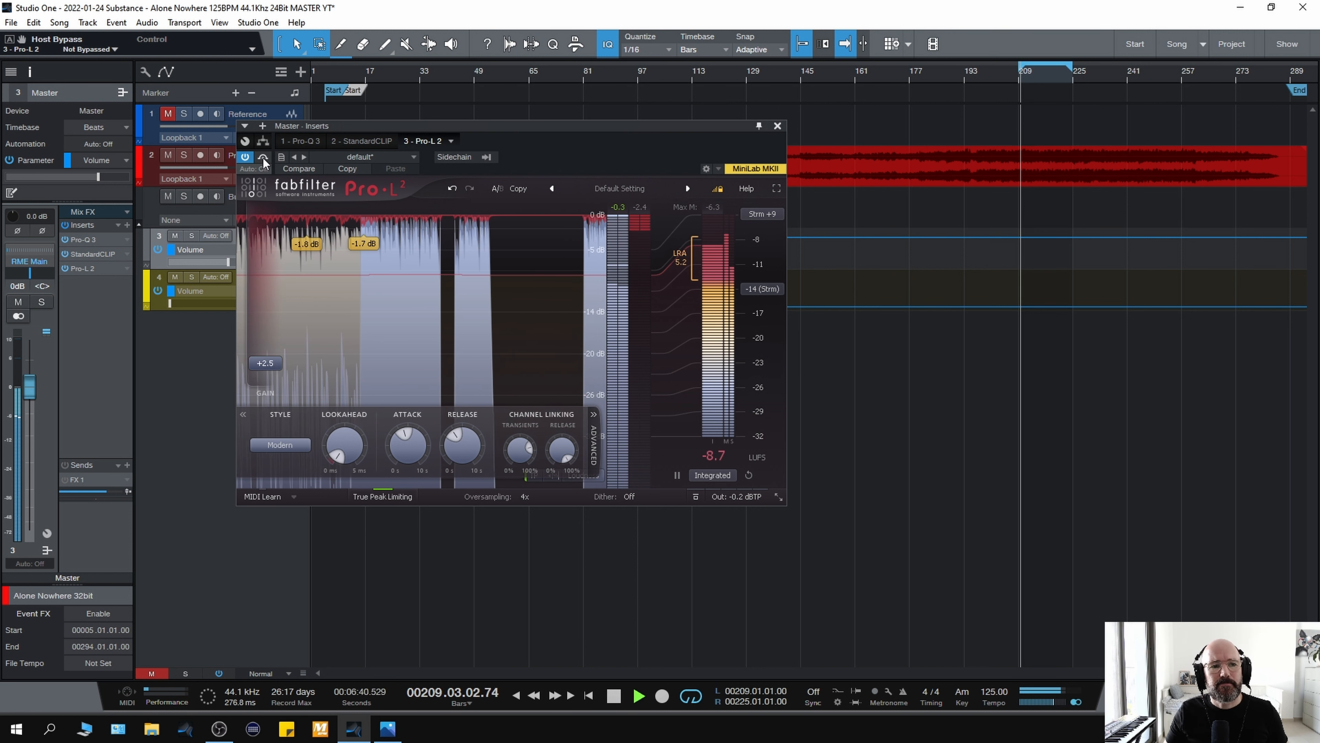
click(263, 158)
click(263, 158)
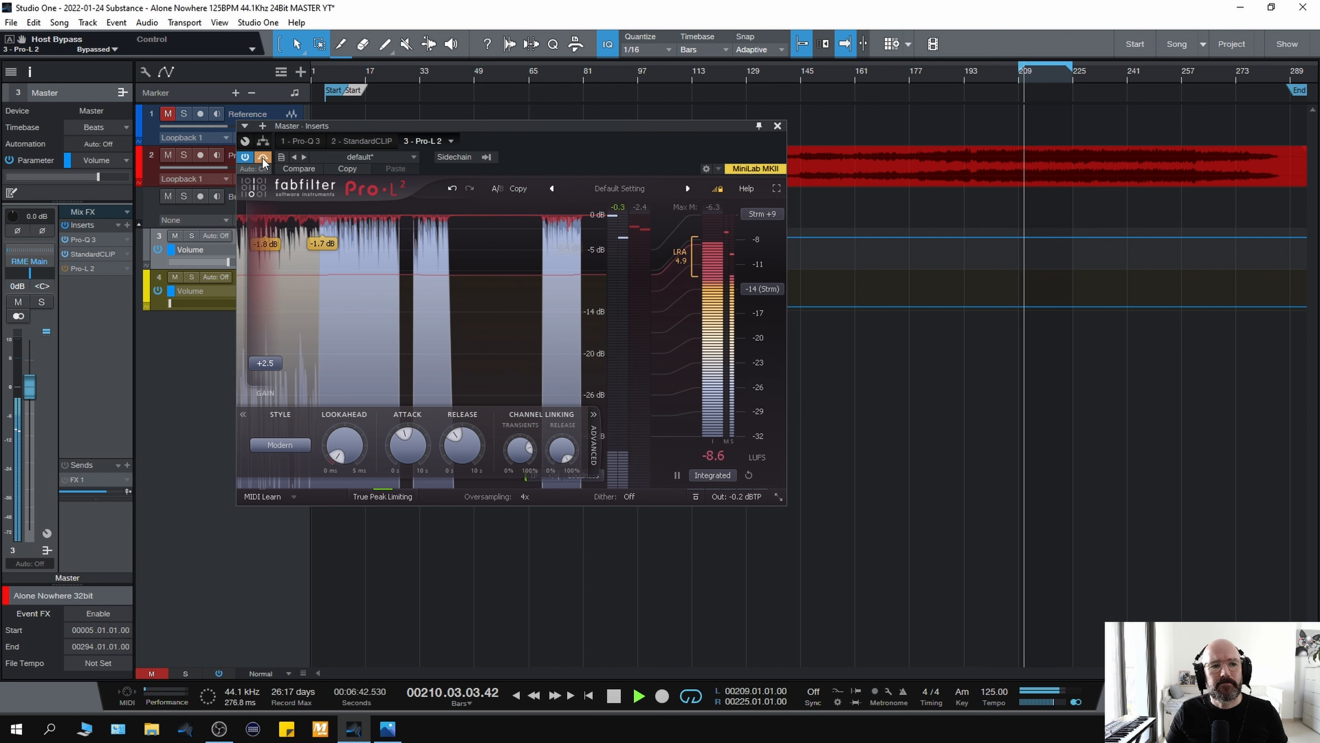
key(space)
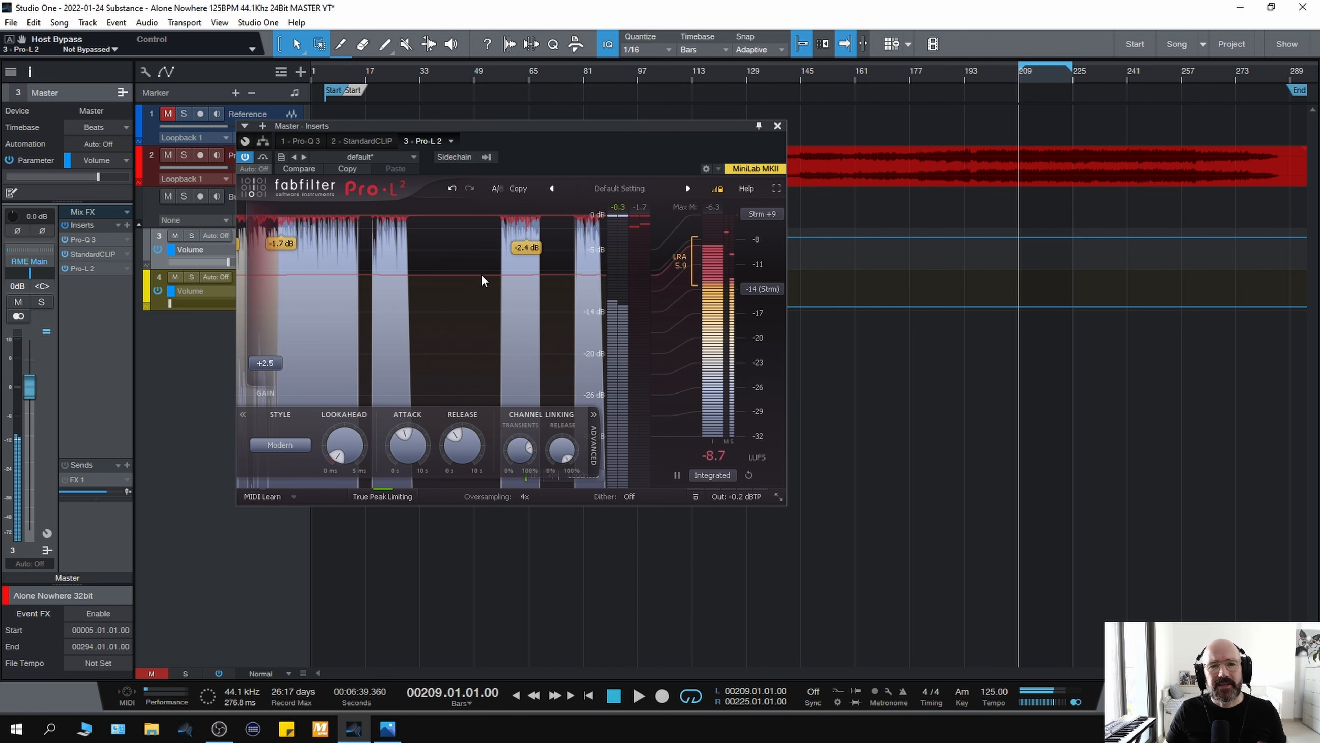
- Close the Pro-L 2 window and listen to the loop through the whole mastering chain
key(space)
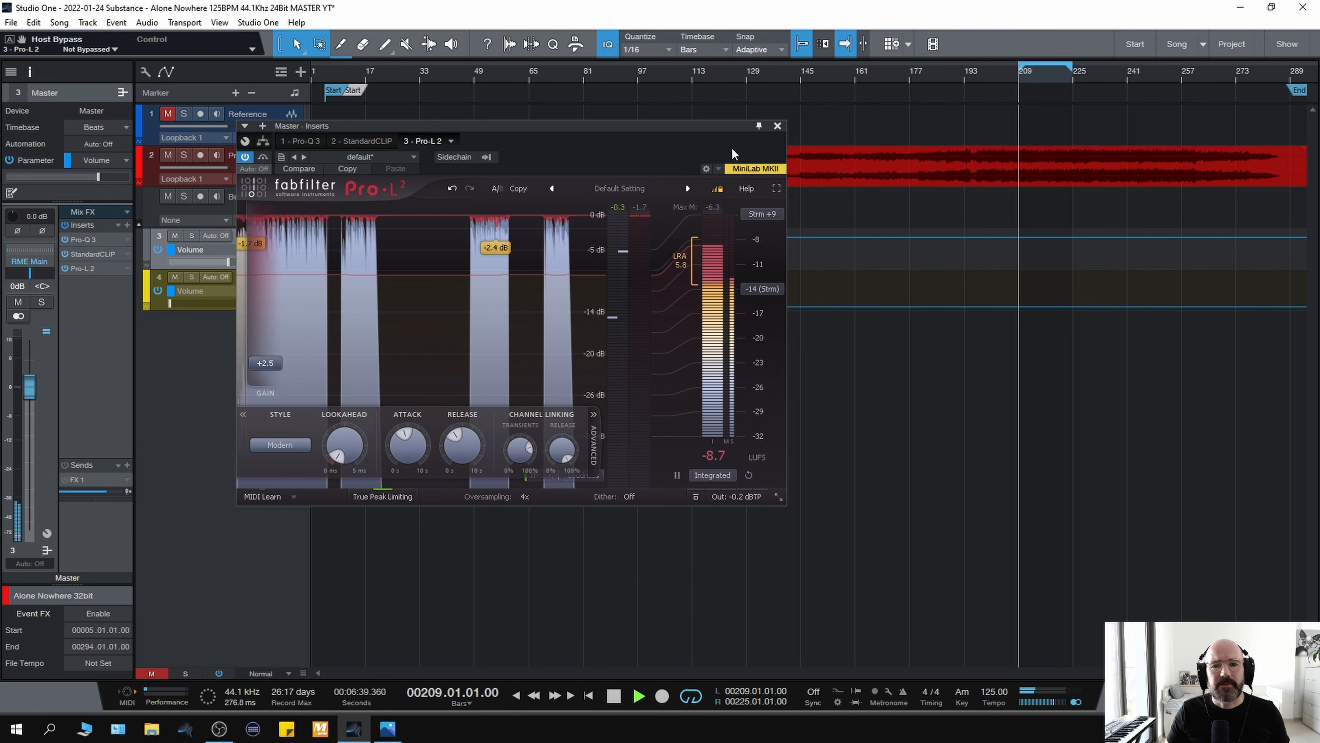
click(778, 125)
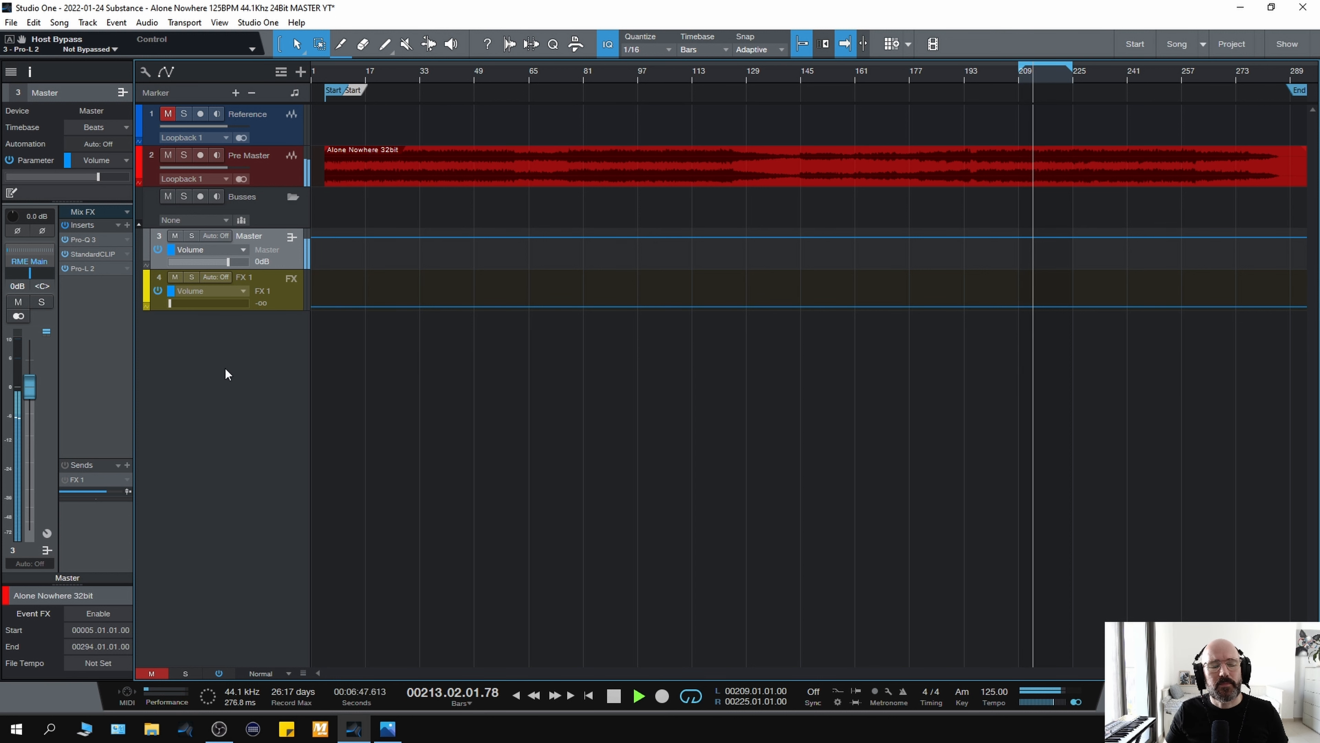
key(space)
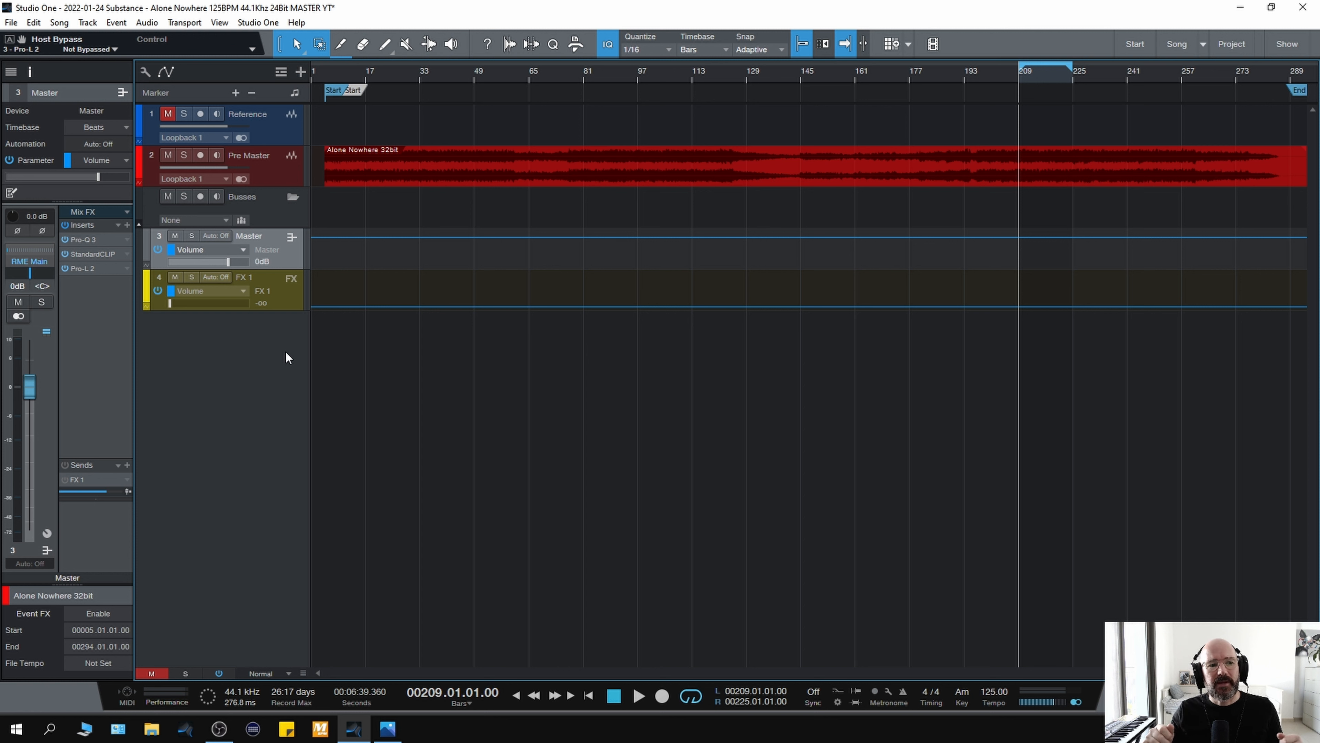
key(space)
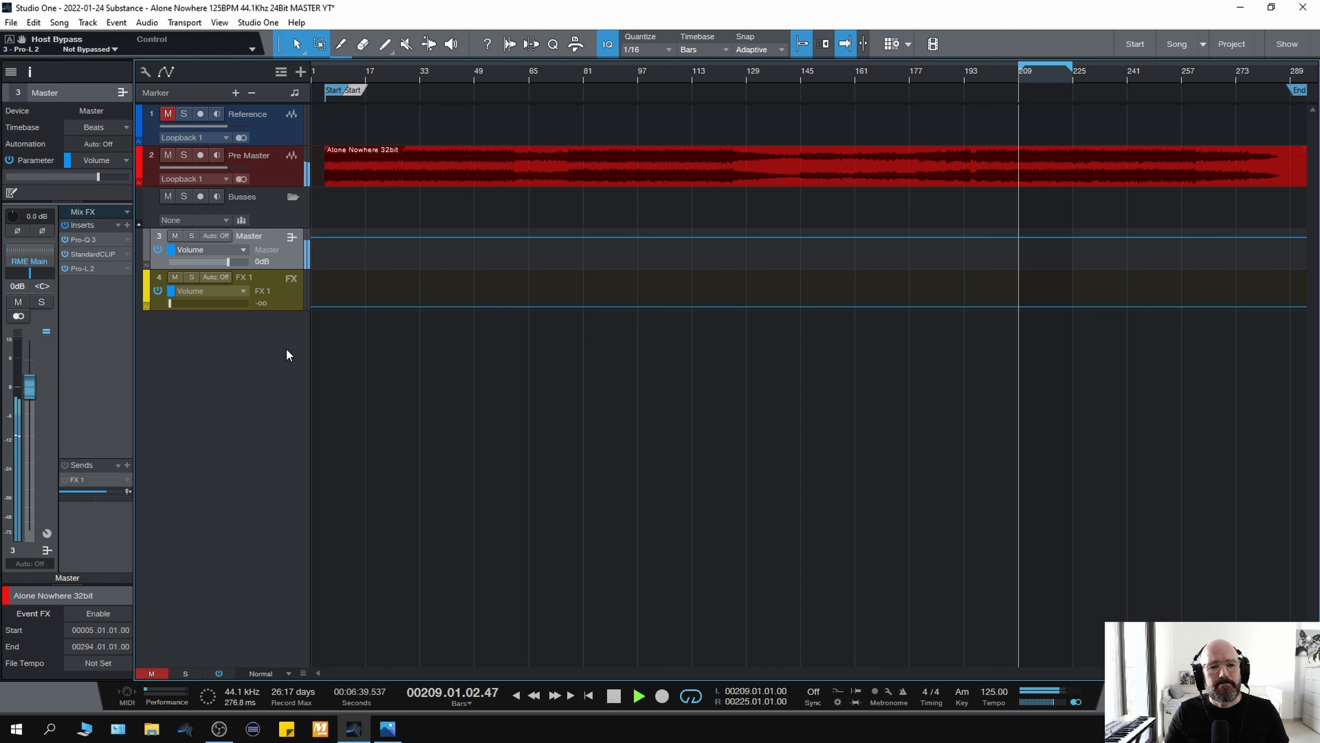
- Insert DIAMOND3 on the Master bus between StandardCLIP and Pro-L 2, and switch on its dB 2X option
key(space)
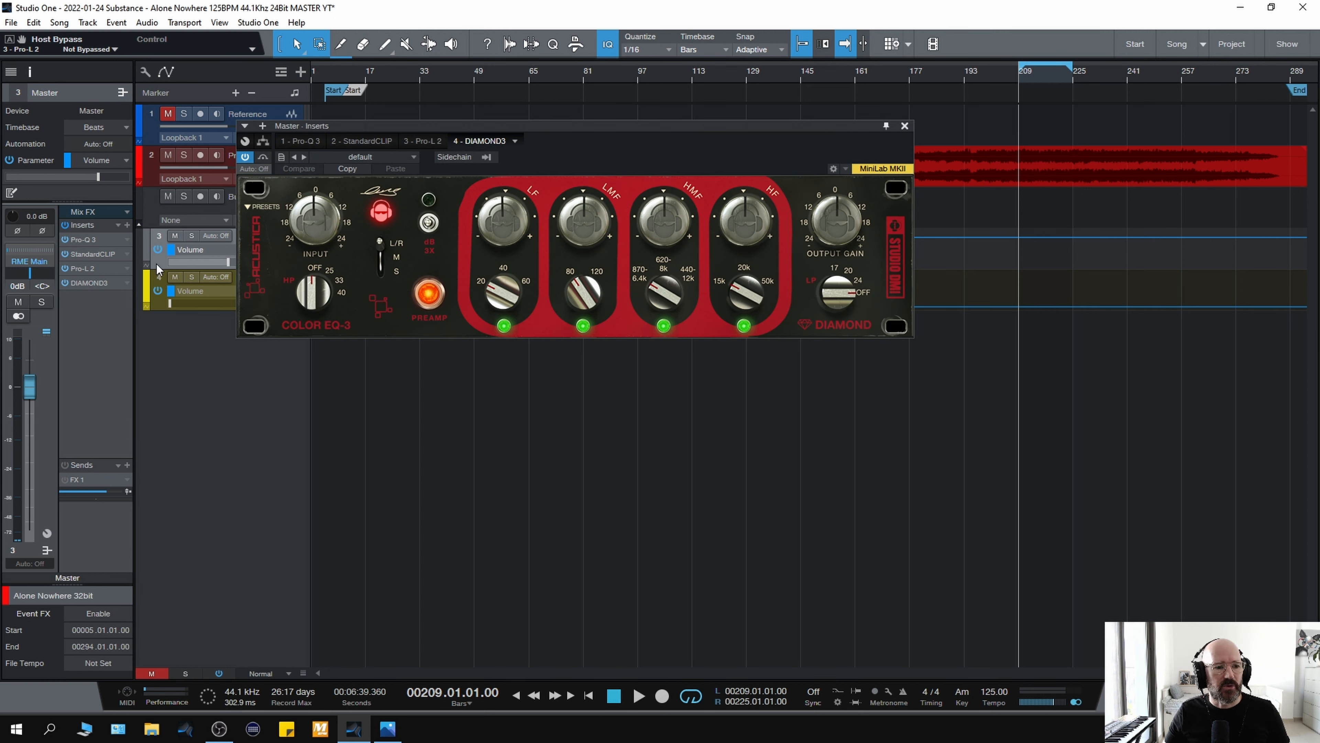
drag(99, 283, 104, 264)
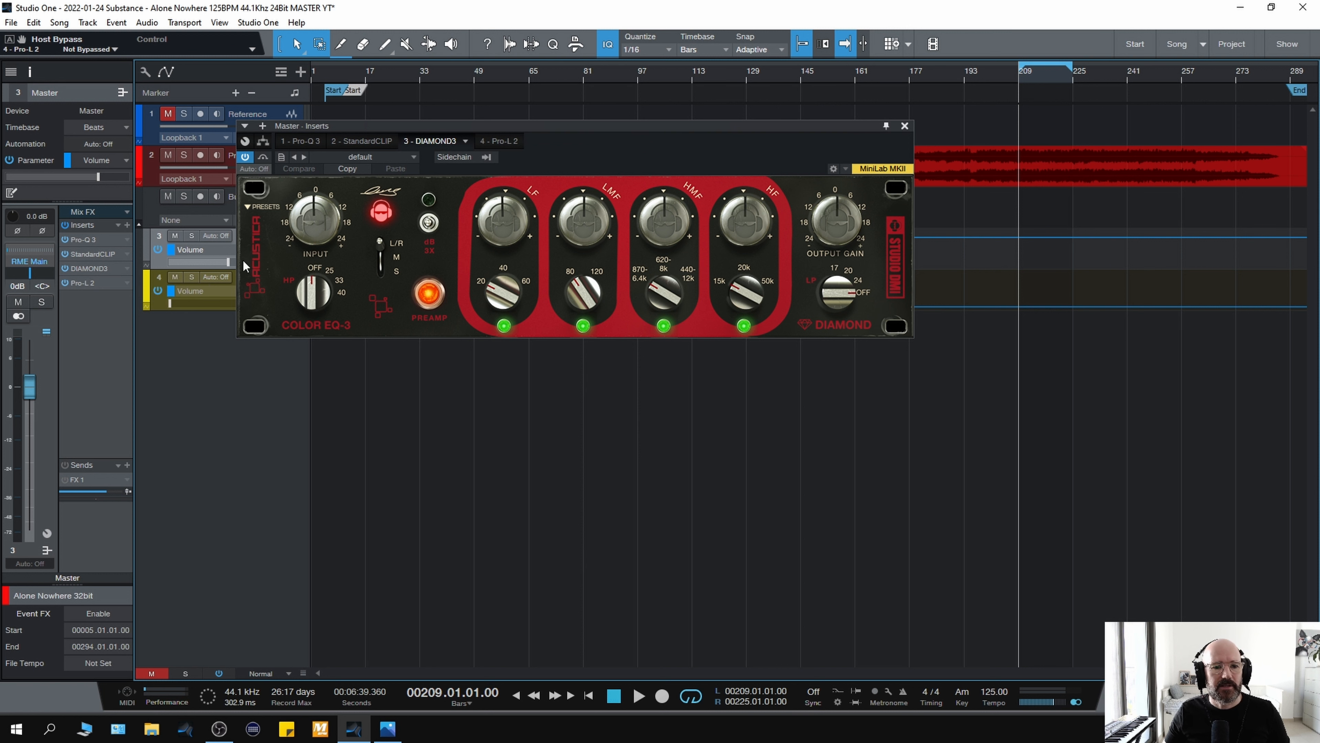
click(431, 206)
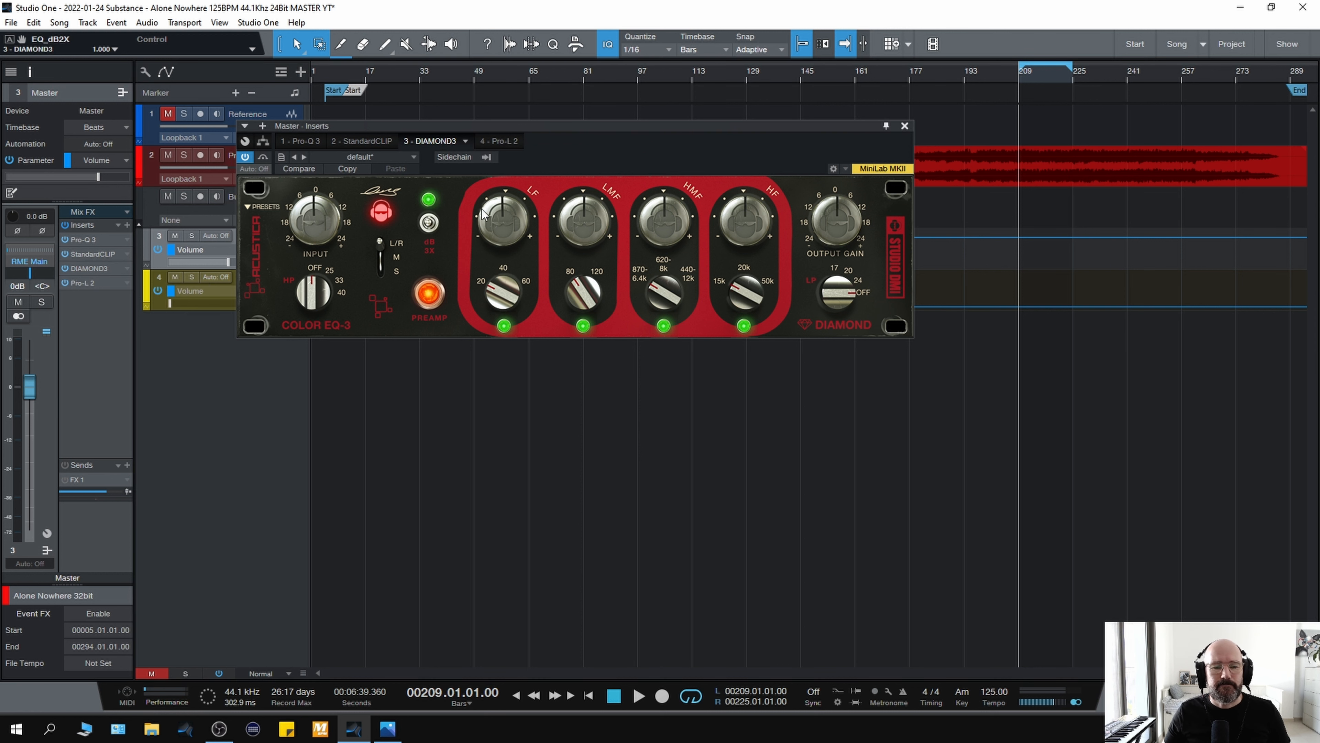
drag(524, 129, 499, 359)
- Listen to the loop through DIAMOND3's preamp with all EQ band gains left neutral
key(space)
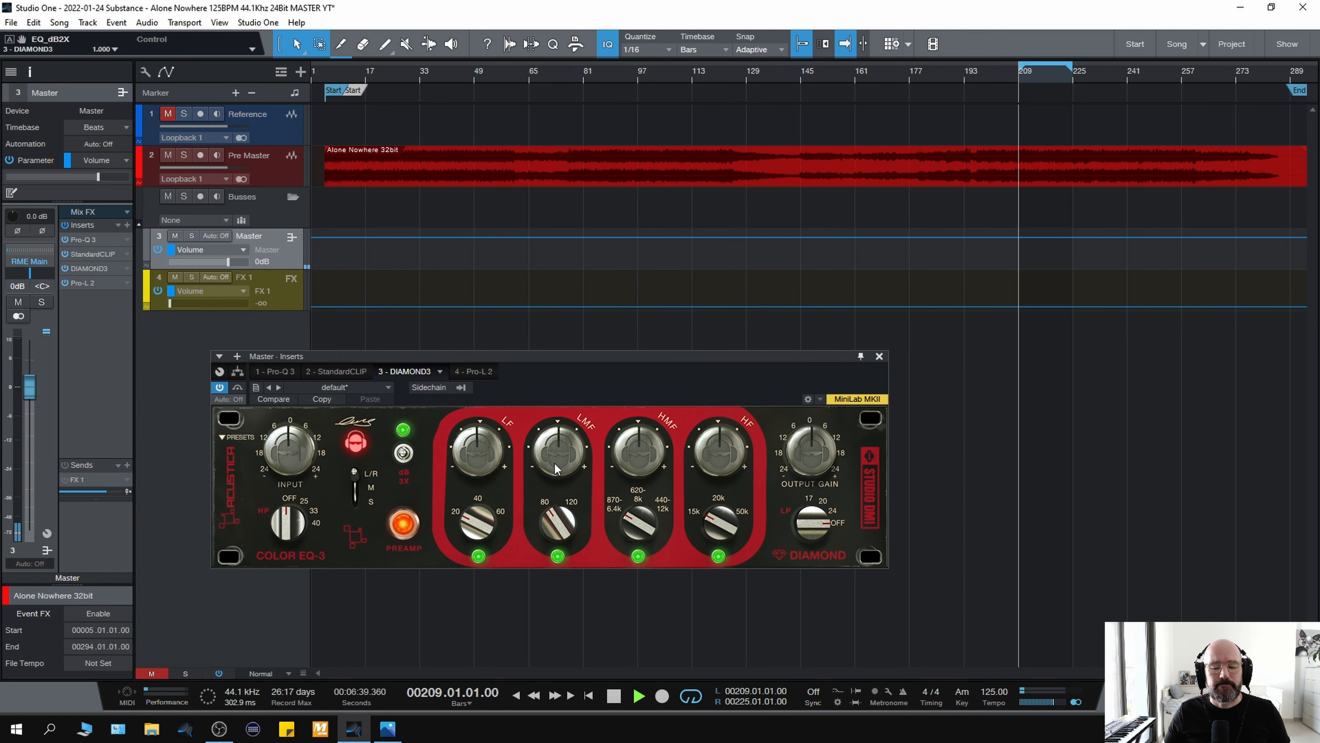
key(space)
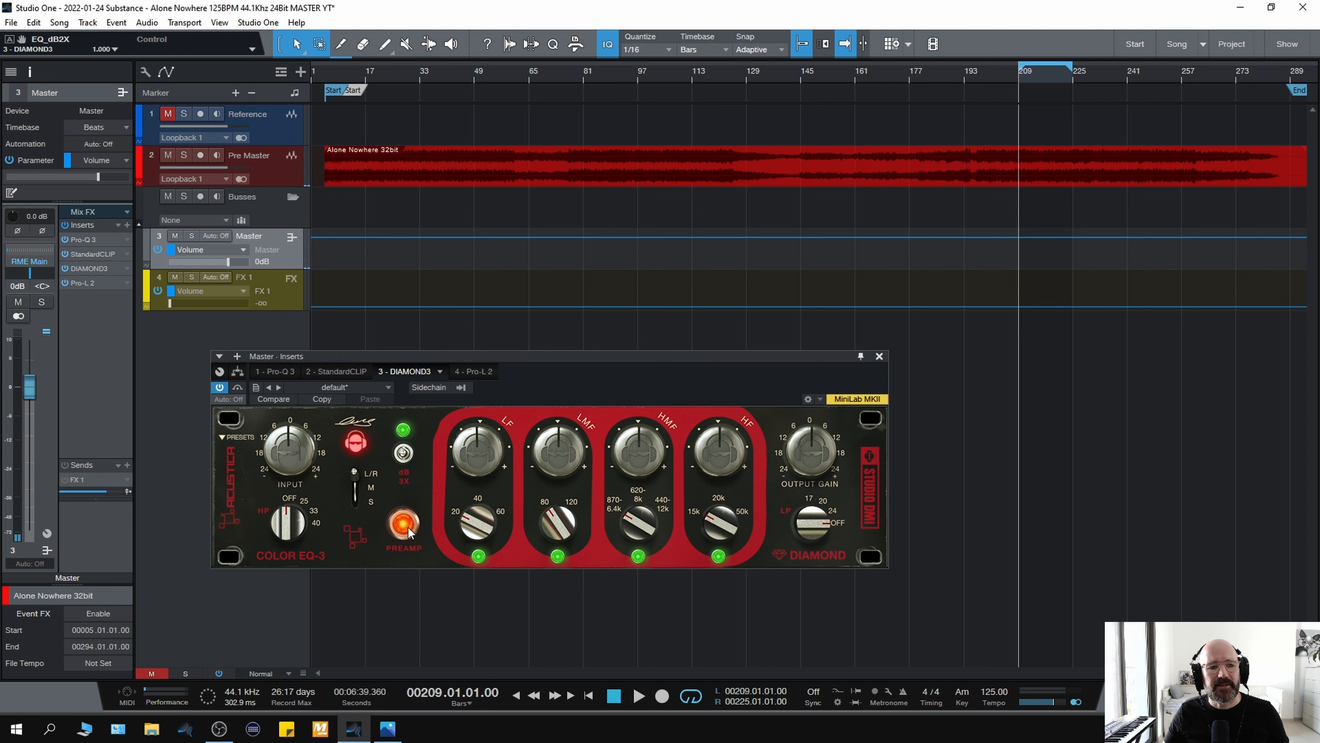
key(space)
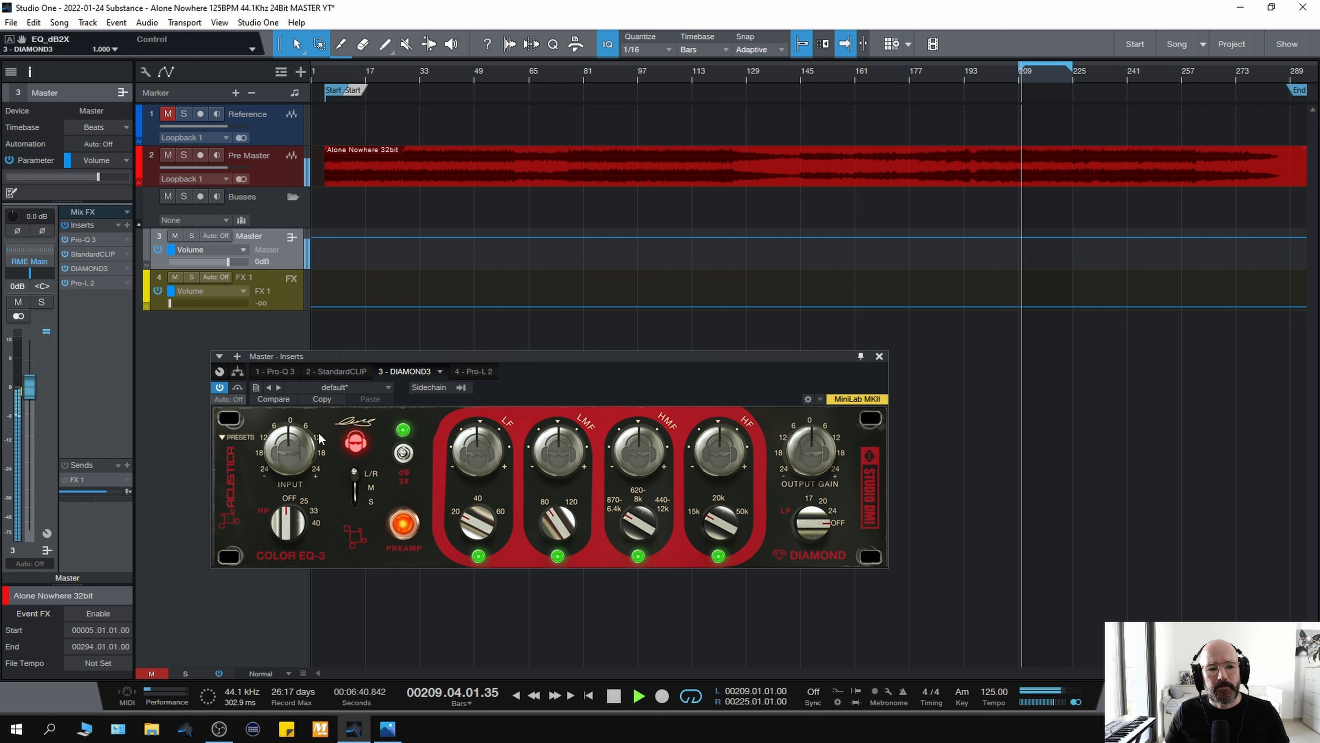
key(space)
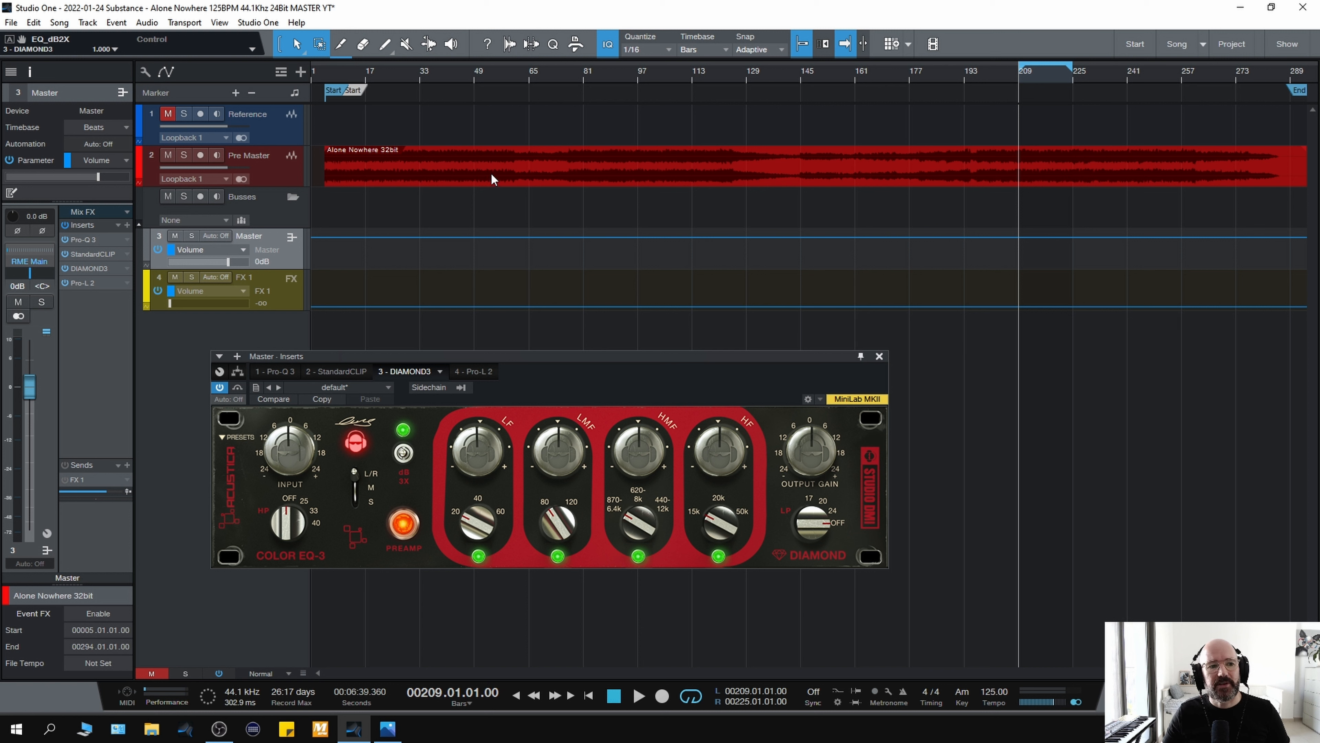
- Set DIAMOND3's LF band frequency to around 40 and boost its LF gain
key(space)
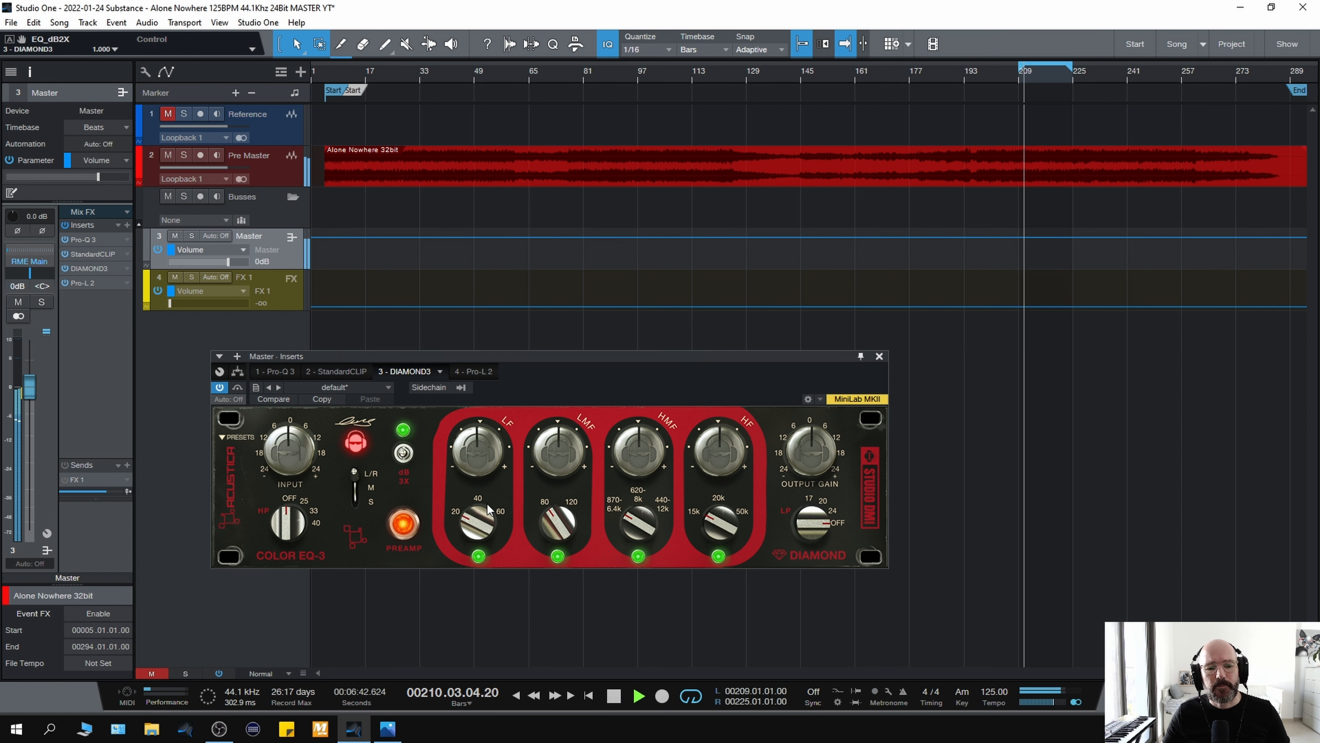
key(space)
drag(476, 531, 472, 440)
key(space)
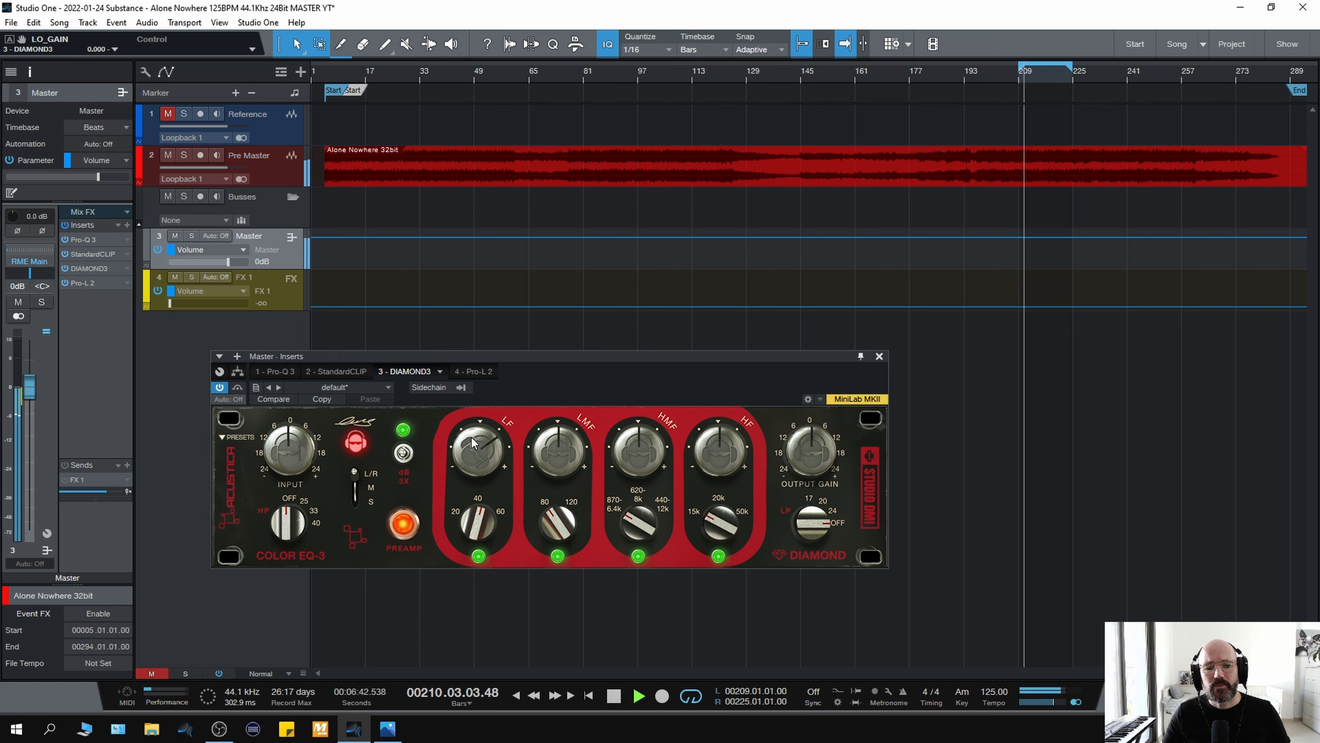
- Compare the loop with DIAMOND3's low-frequency boost bypassed and active, leaving the plug-in active
click(238, 388)
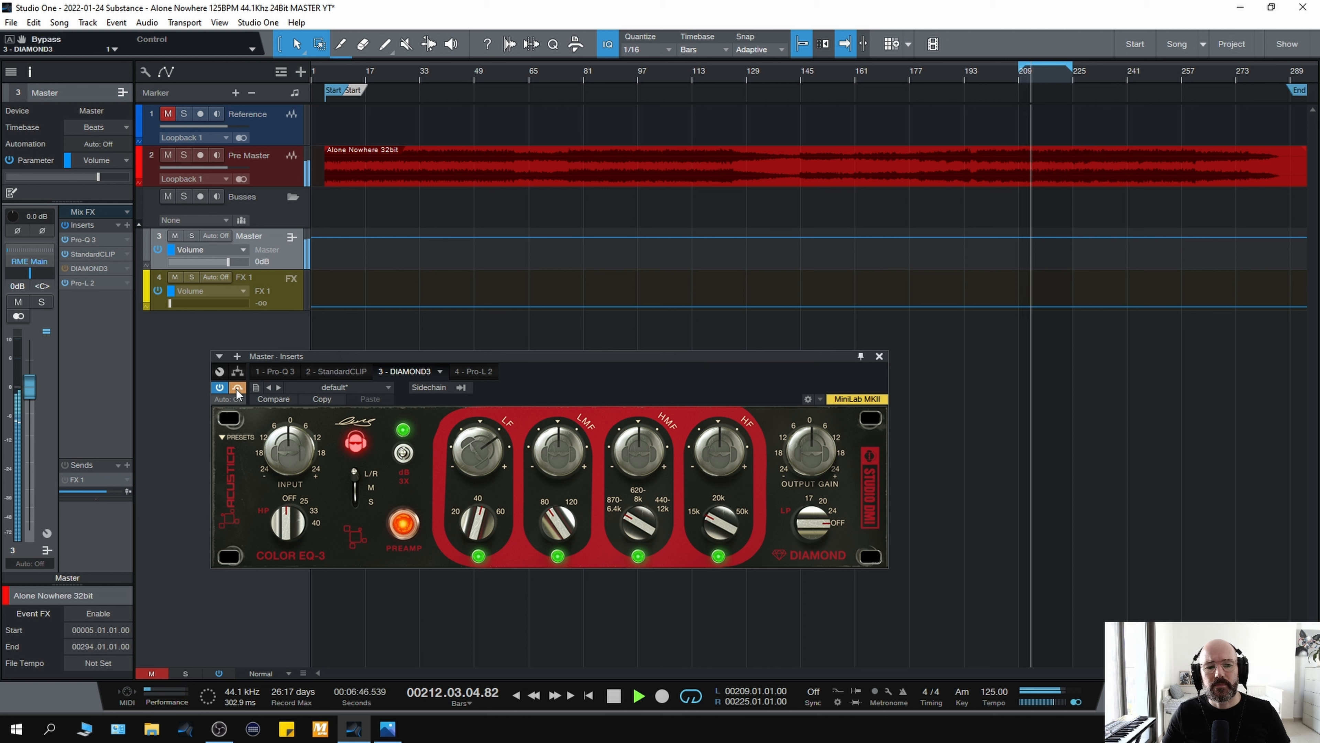
click(237, 388)
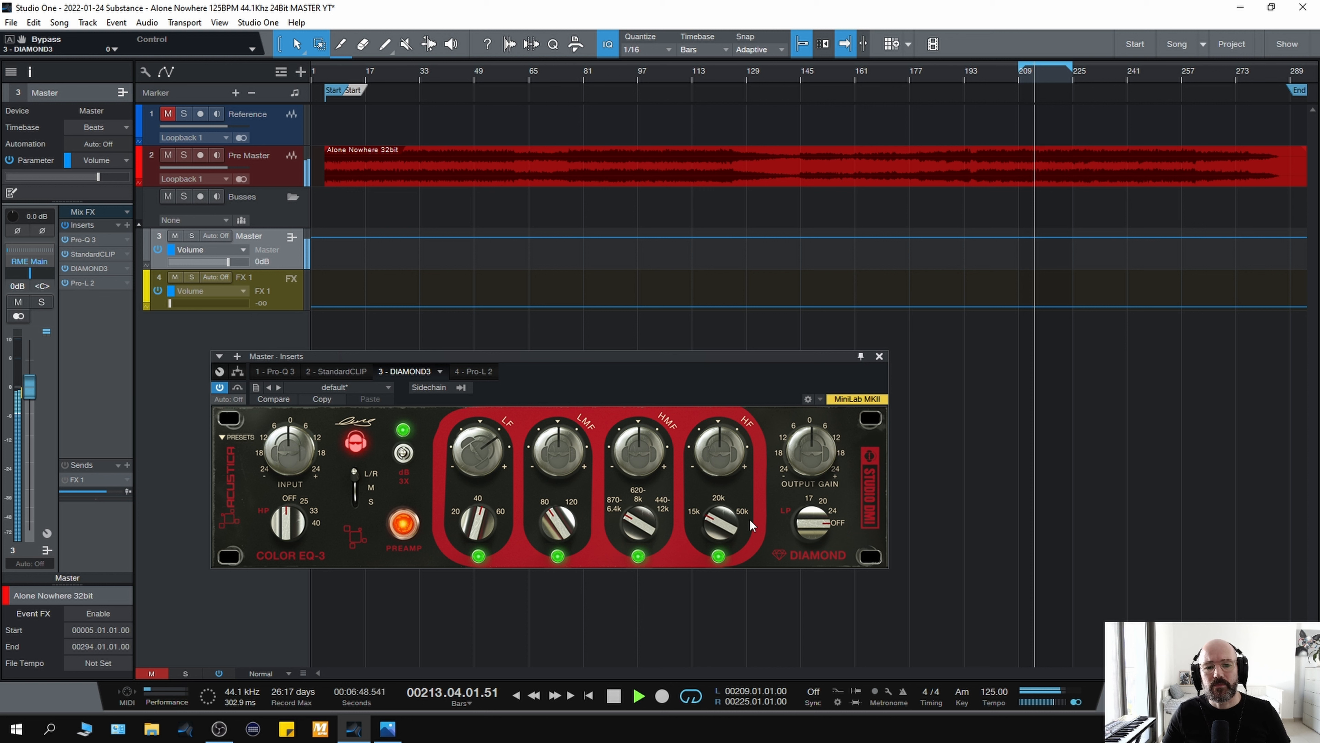
click(238, 387)
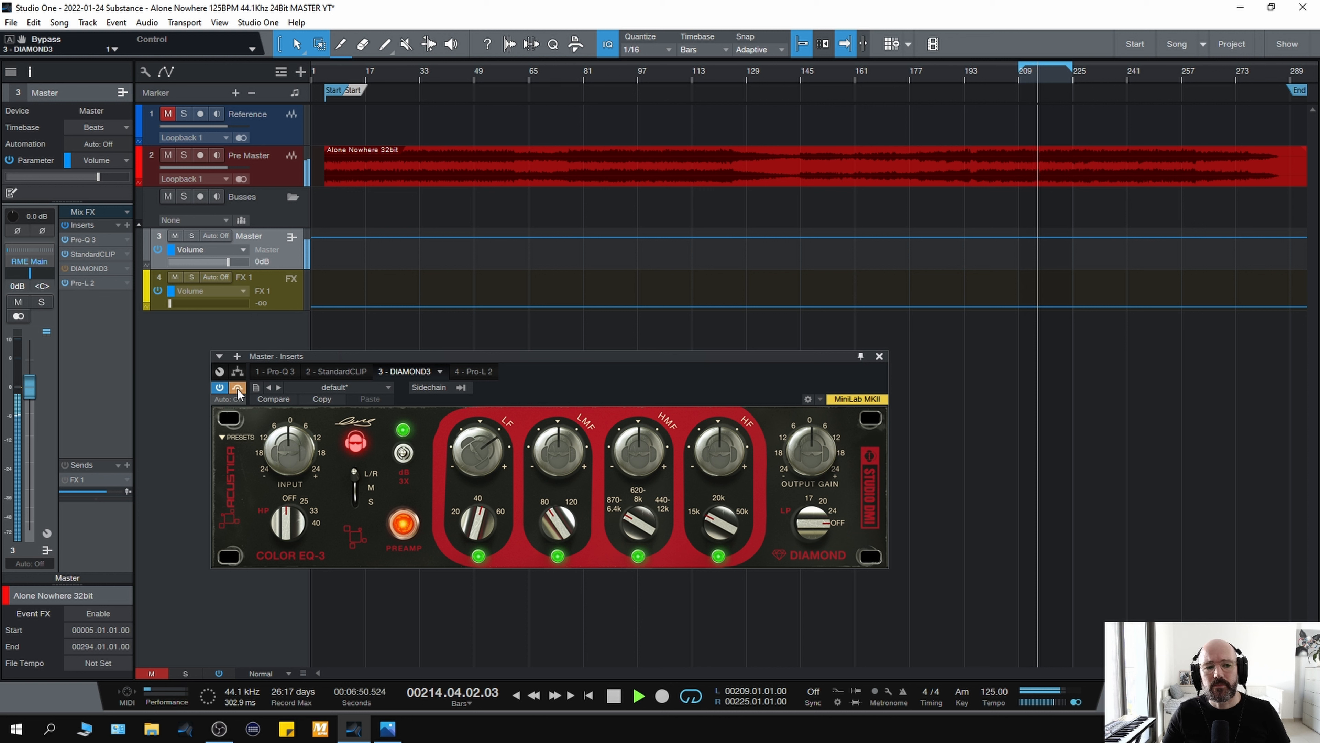
click(238, 389)
- Set DIAMOND3's HMF frequency to the 620-8k position and HF frequency to 15k, and slightly boost both bands' gains
click(638, 521)
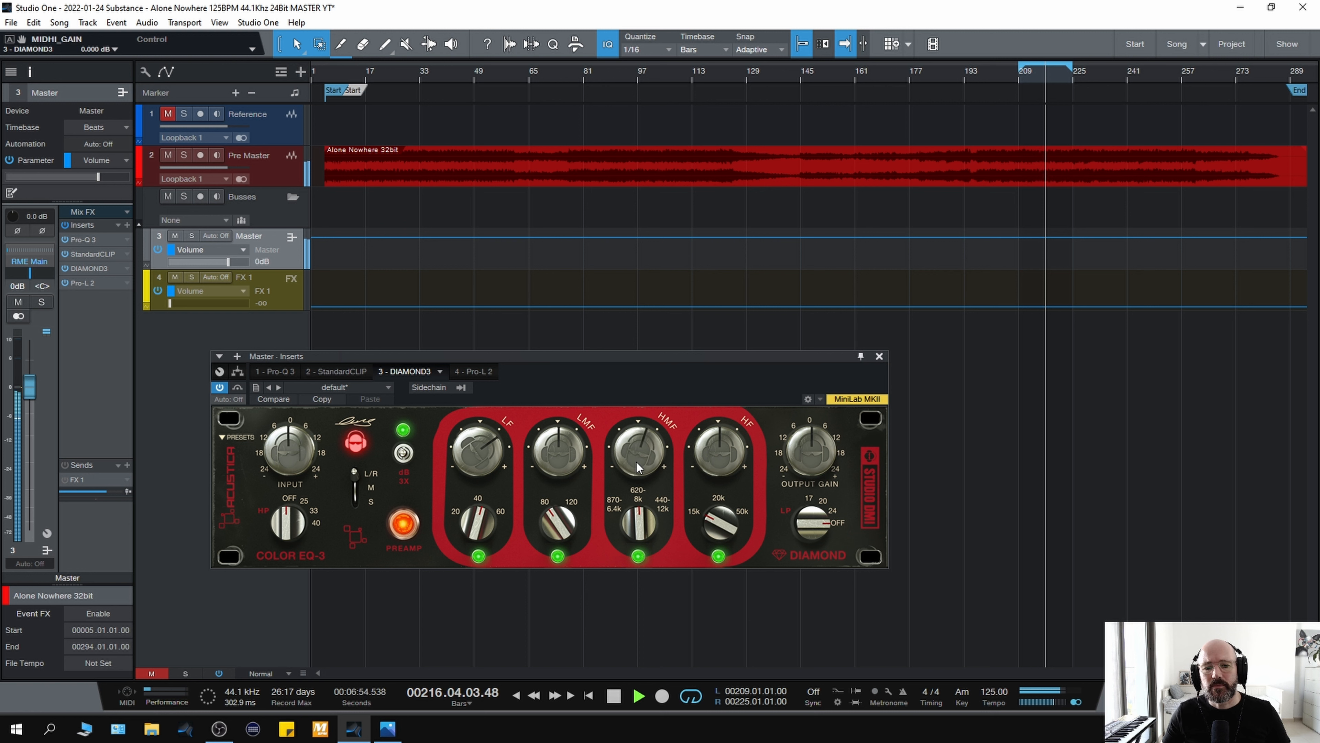
click(715, 529)
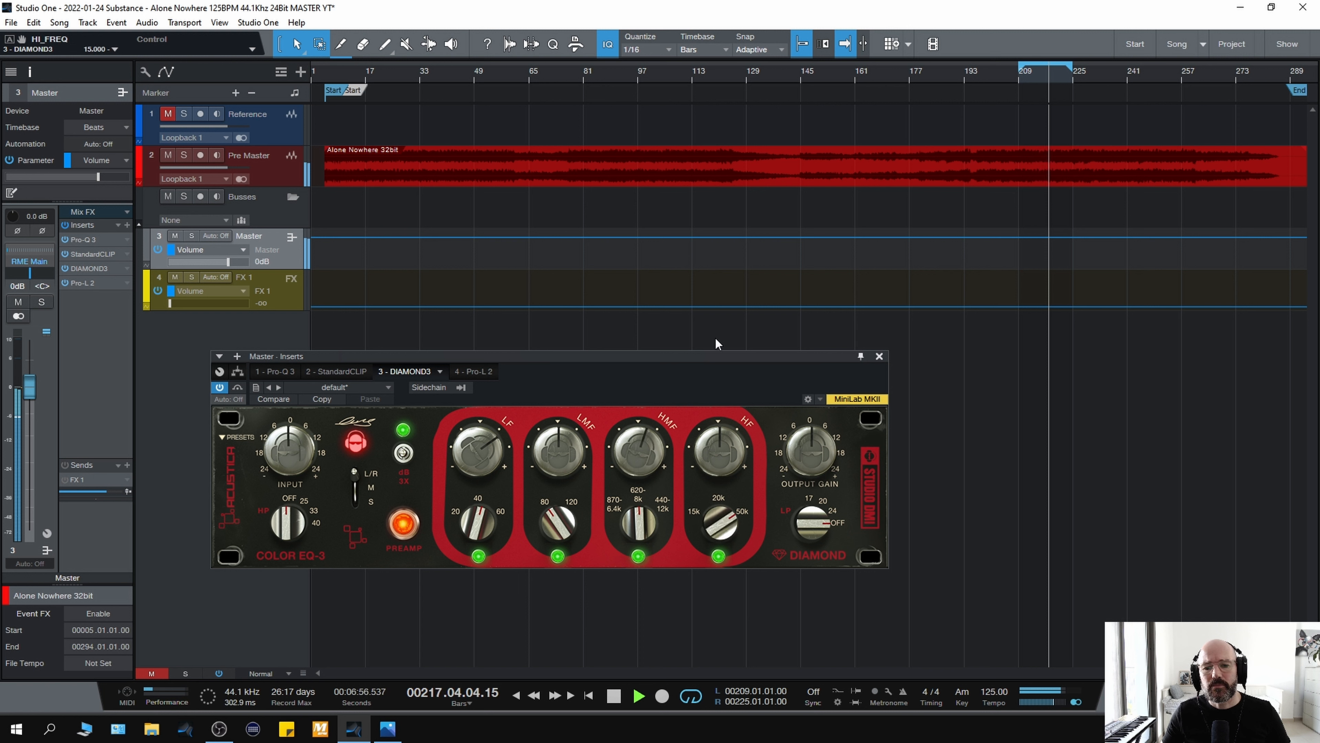
drag(712, 462, 712, 457)
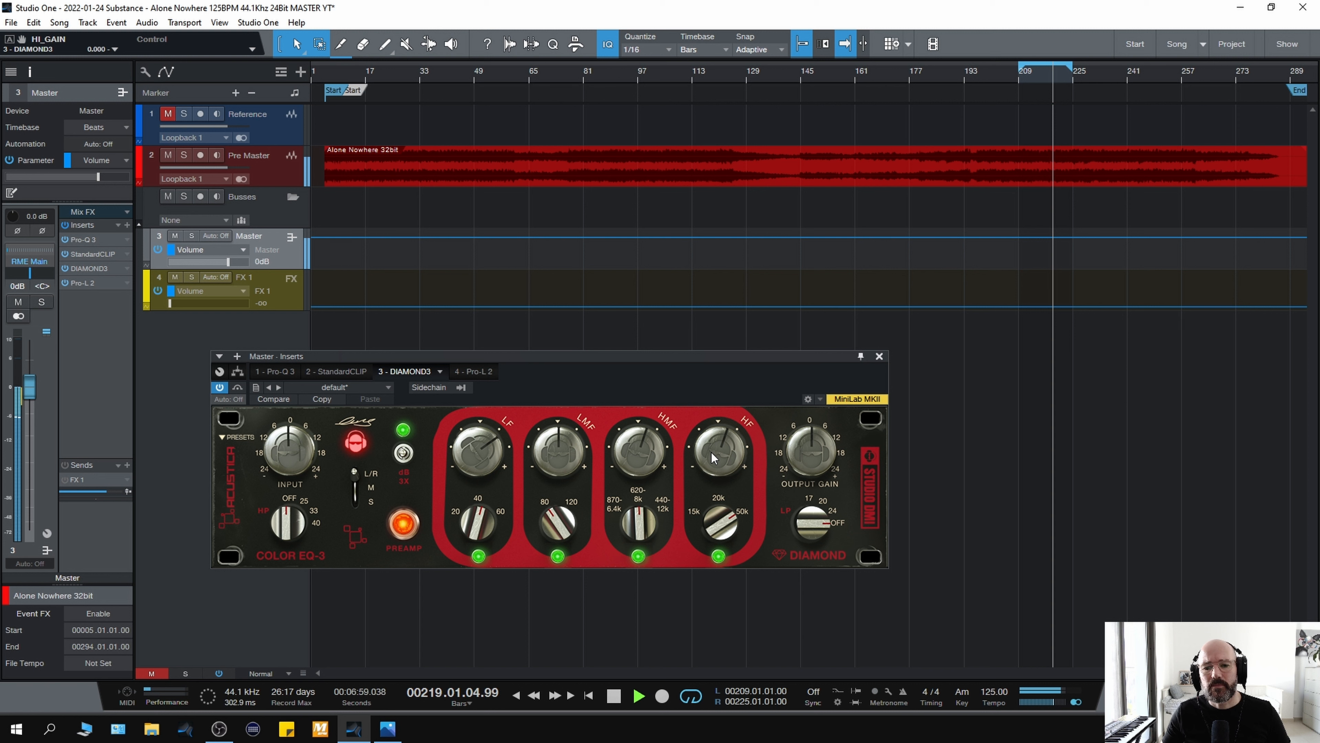
- Compare the loop repeatedly with all DIAMOND3 EQ boosts bypassed and active, leaving the plug-in active
click(238, 387)
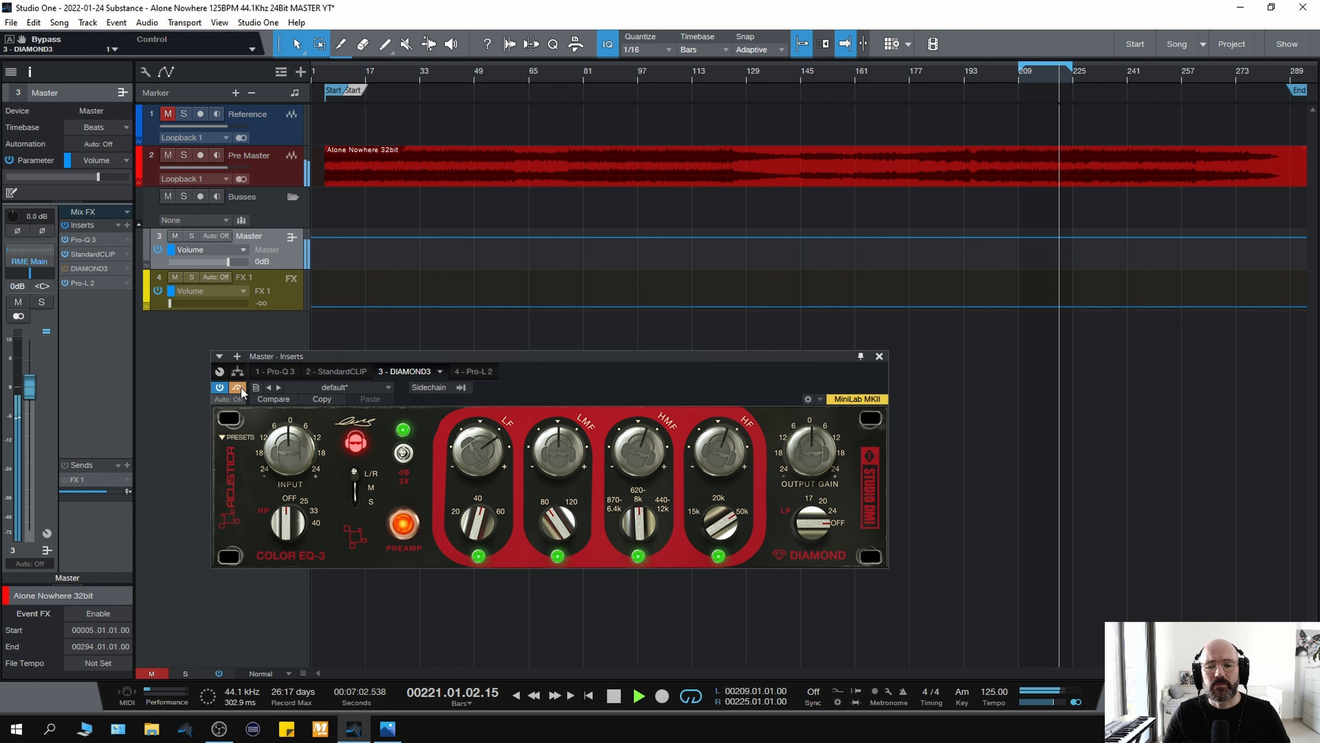
click(238, 387)
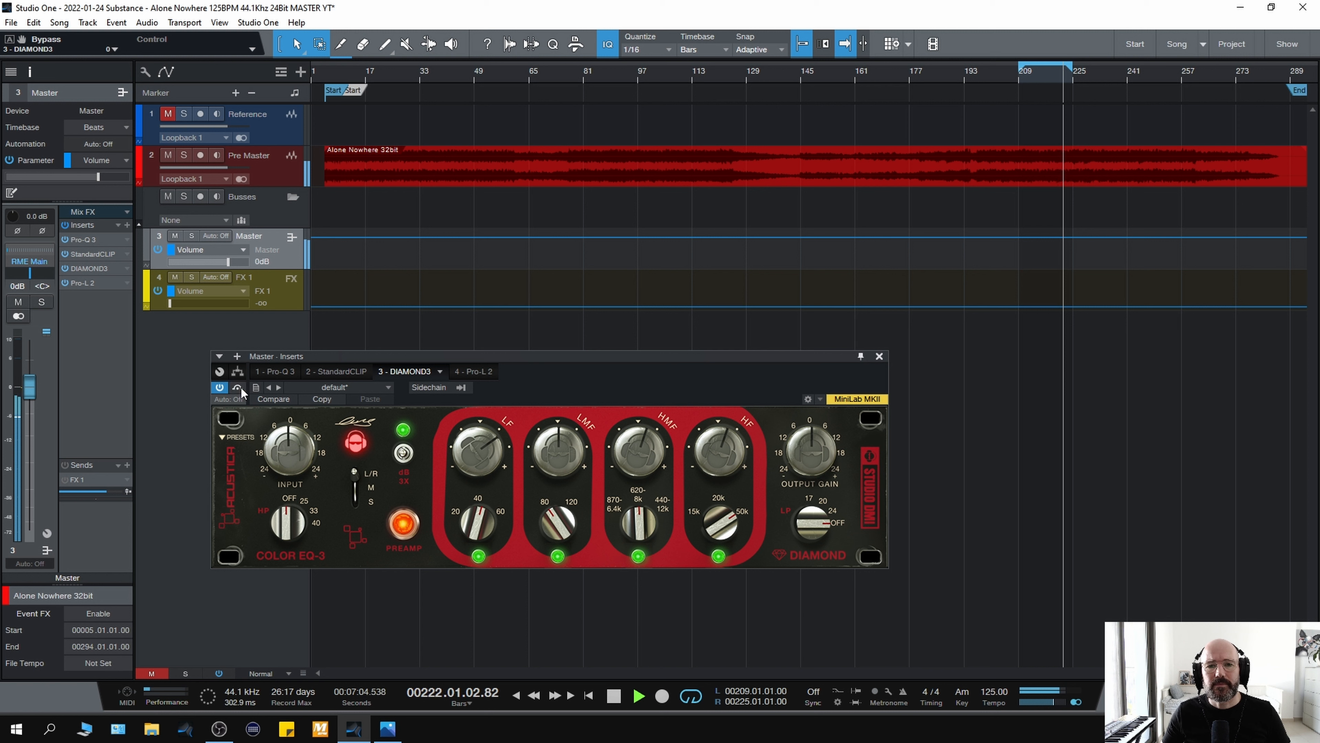
key(space)
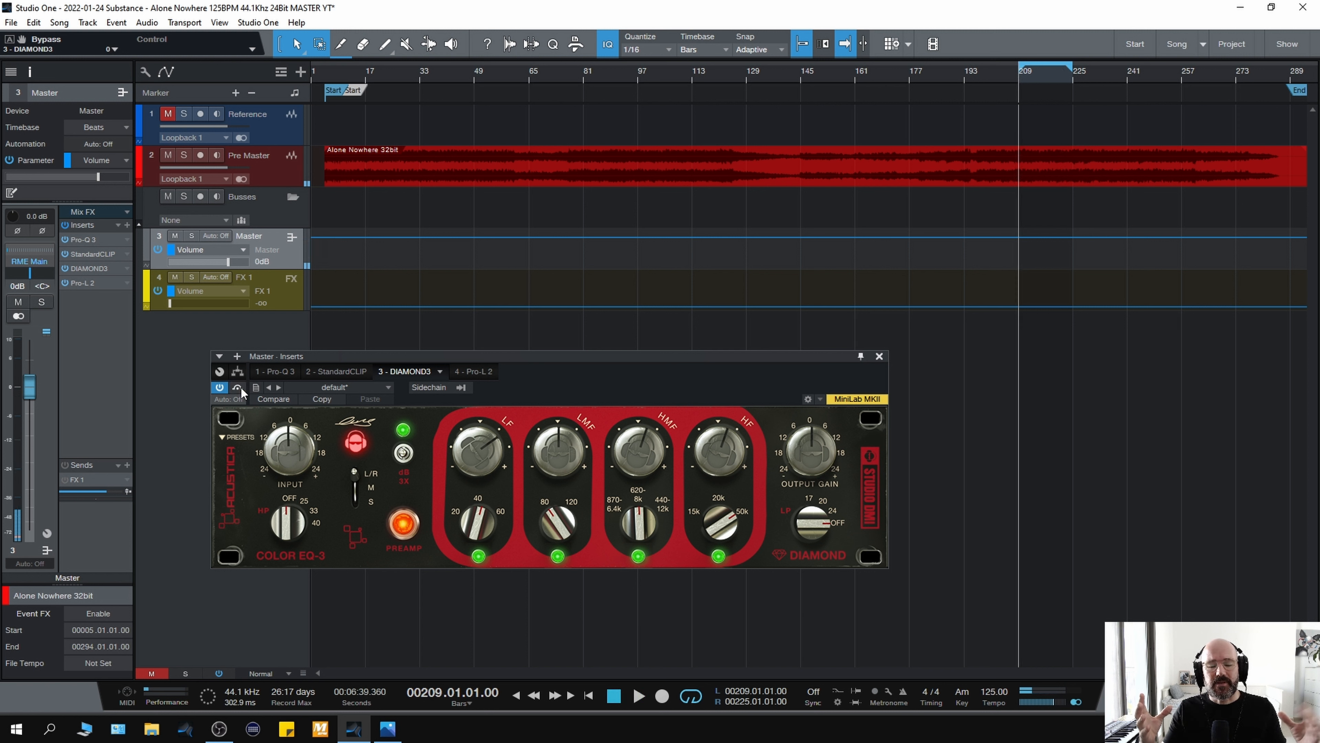
key(space)
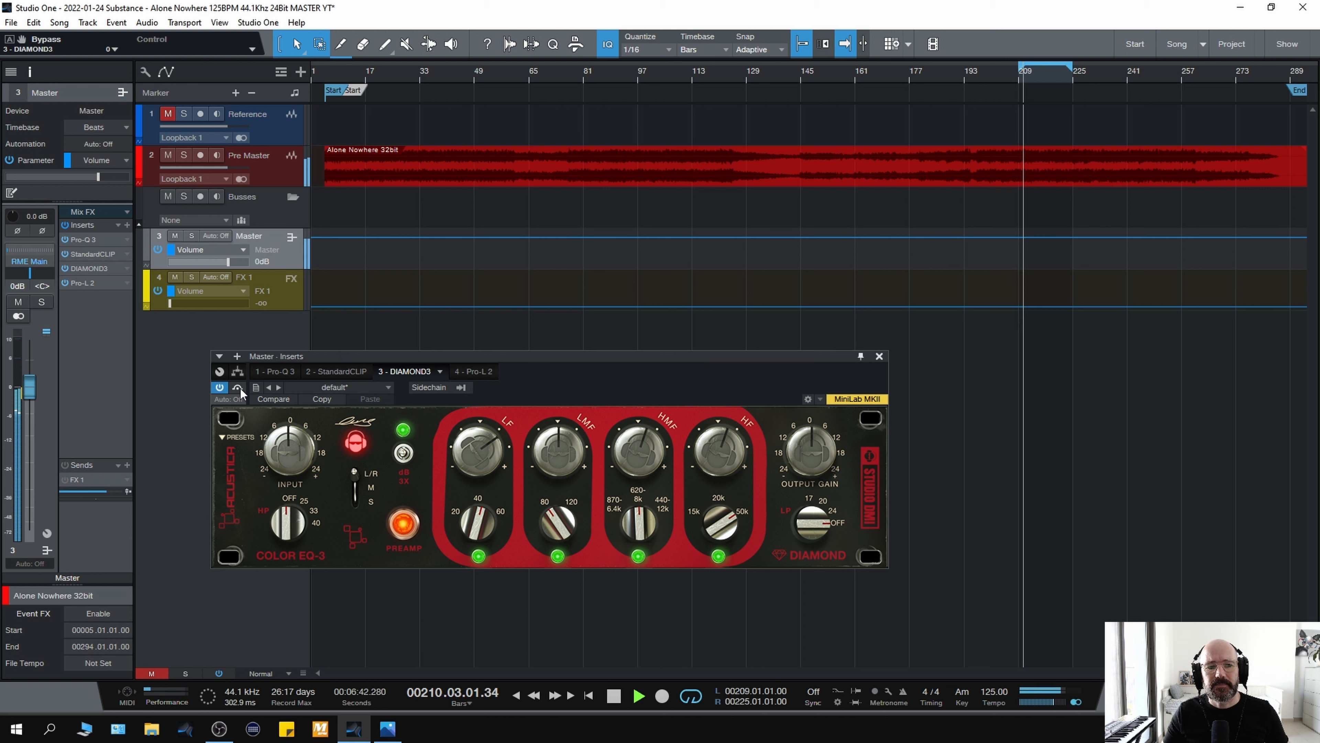
click(238, 388)
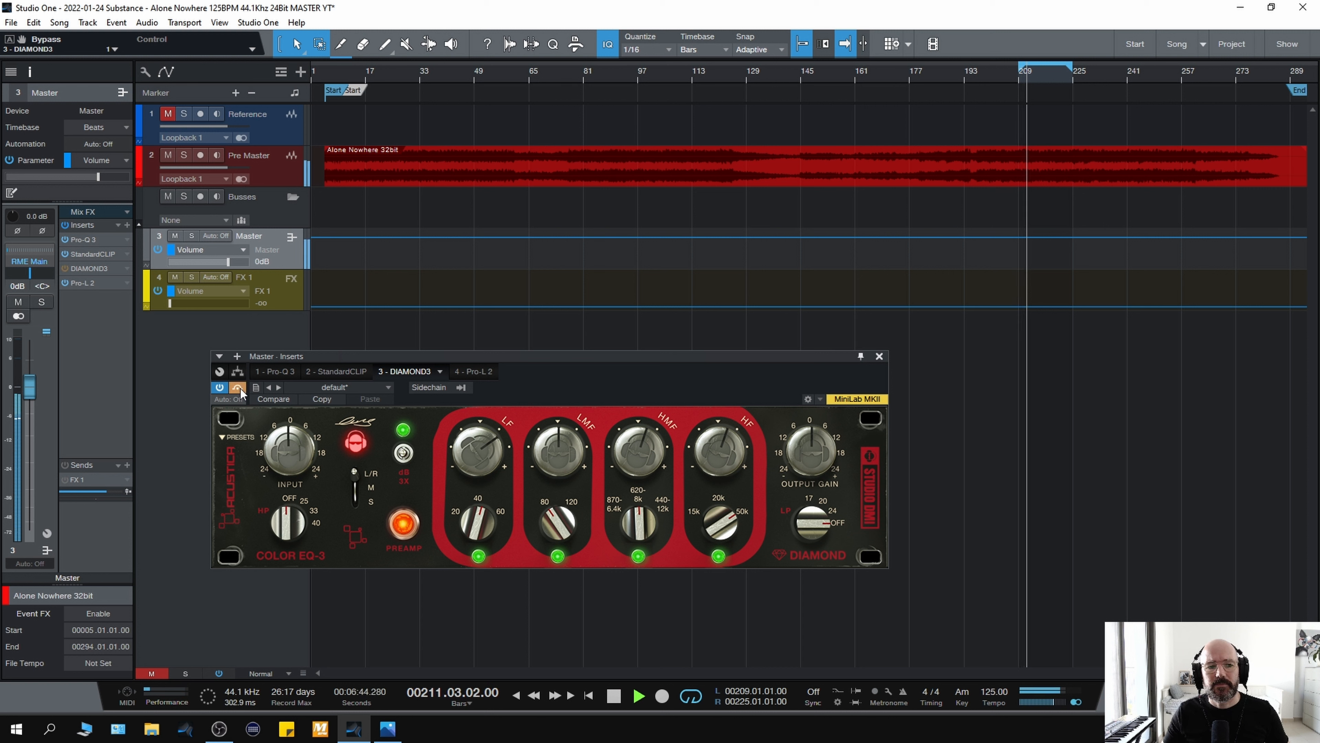
click(237, 387)
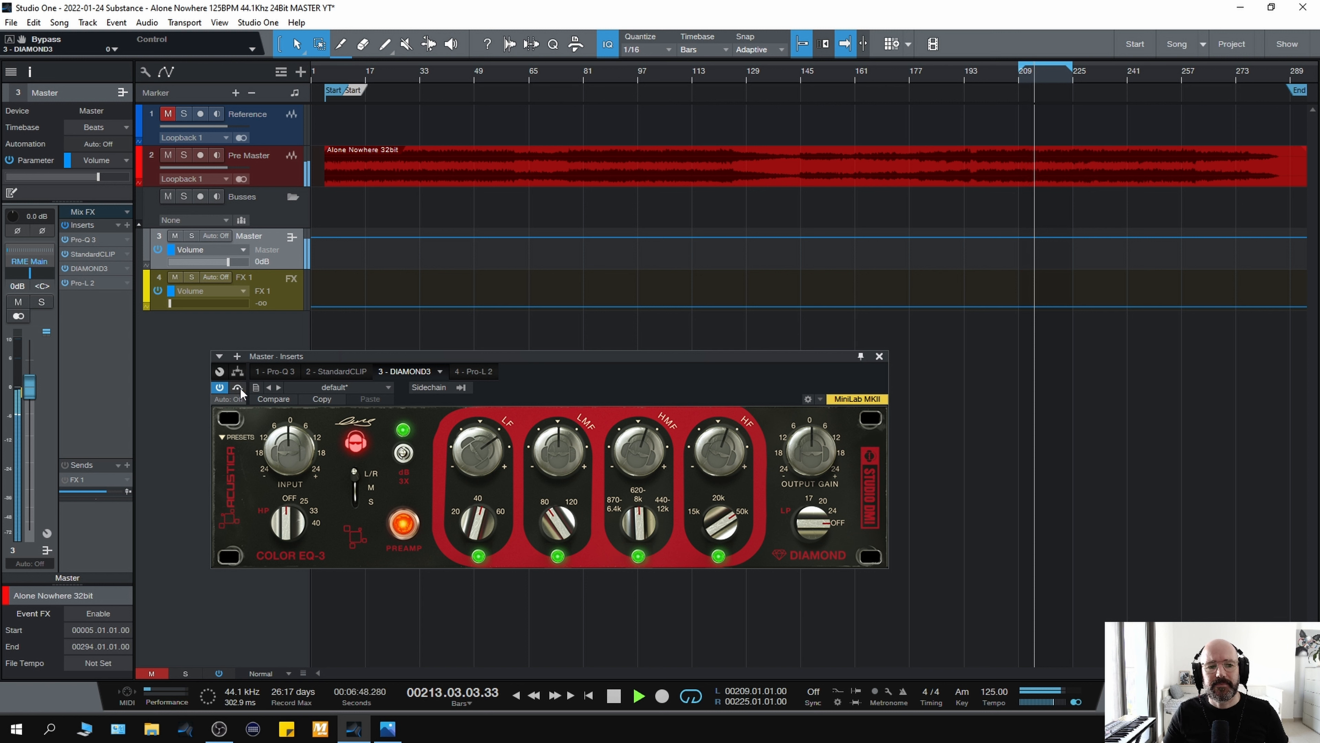
click(239, 388)
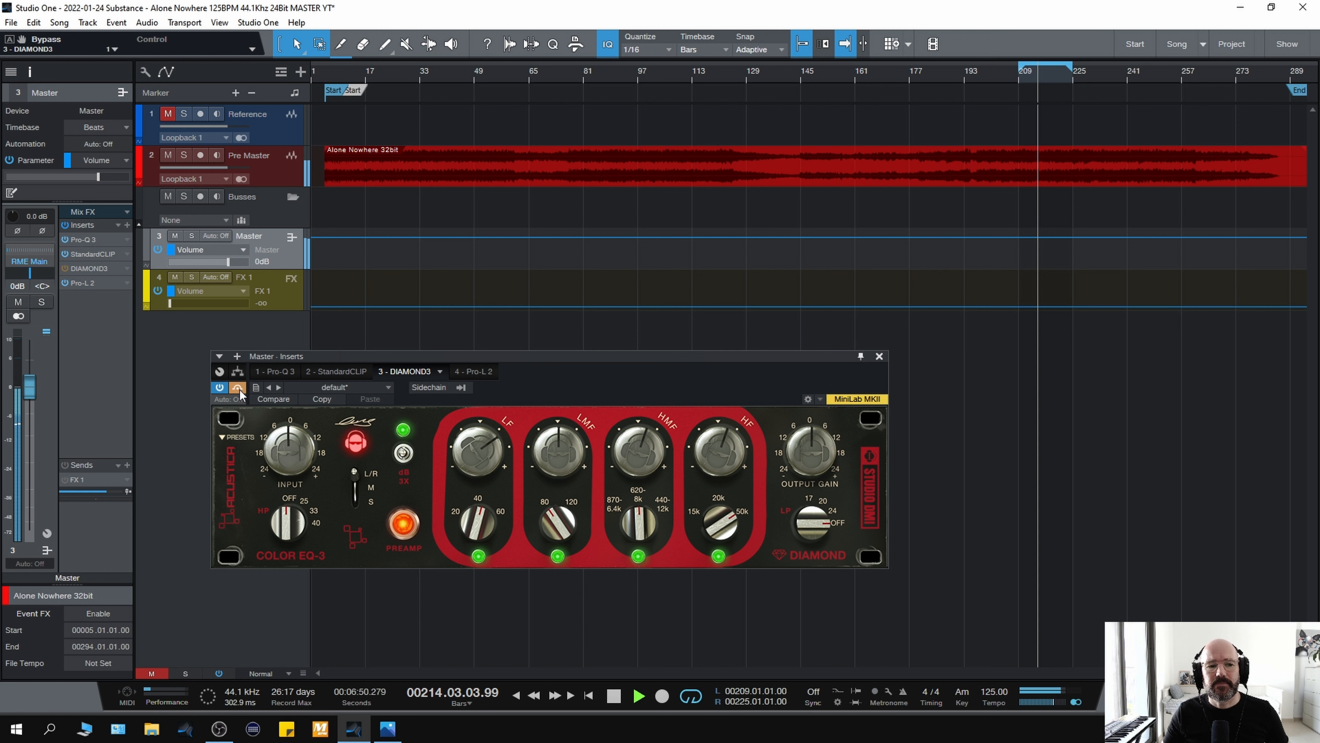
click(238, 388)
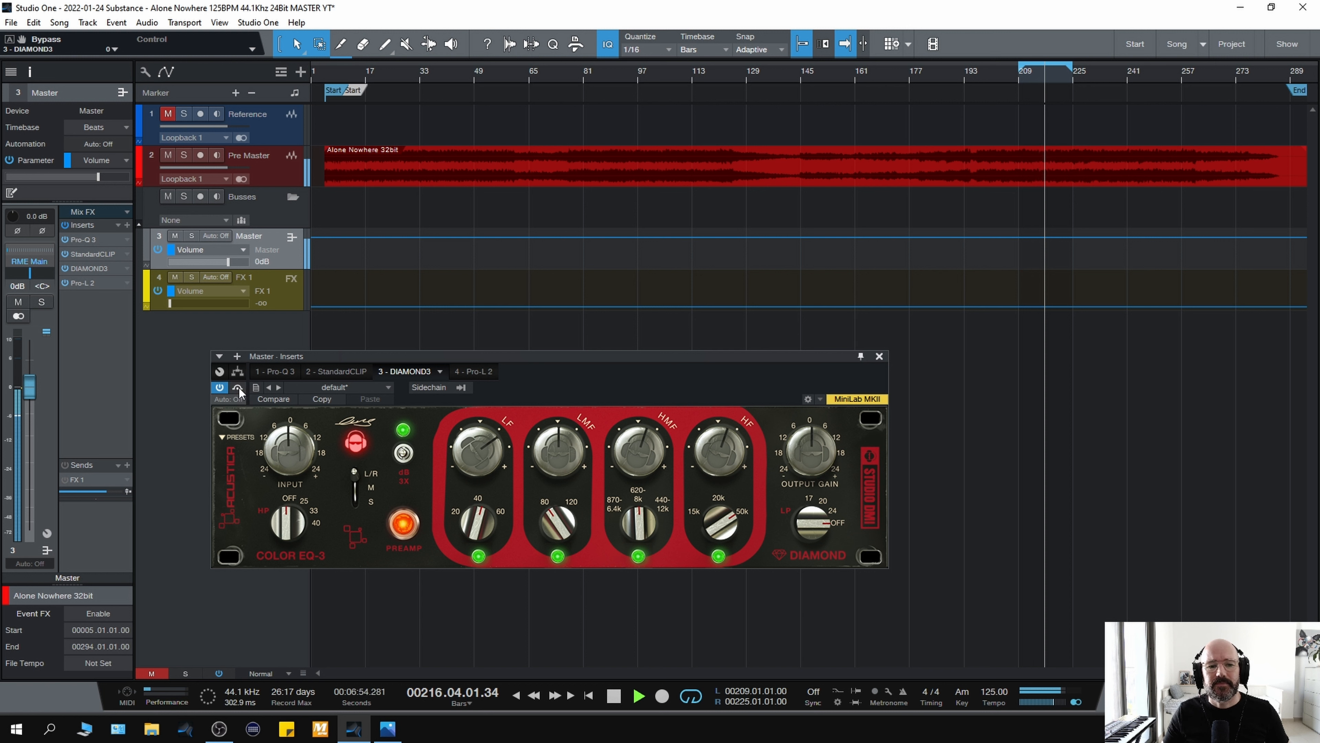
key(space)
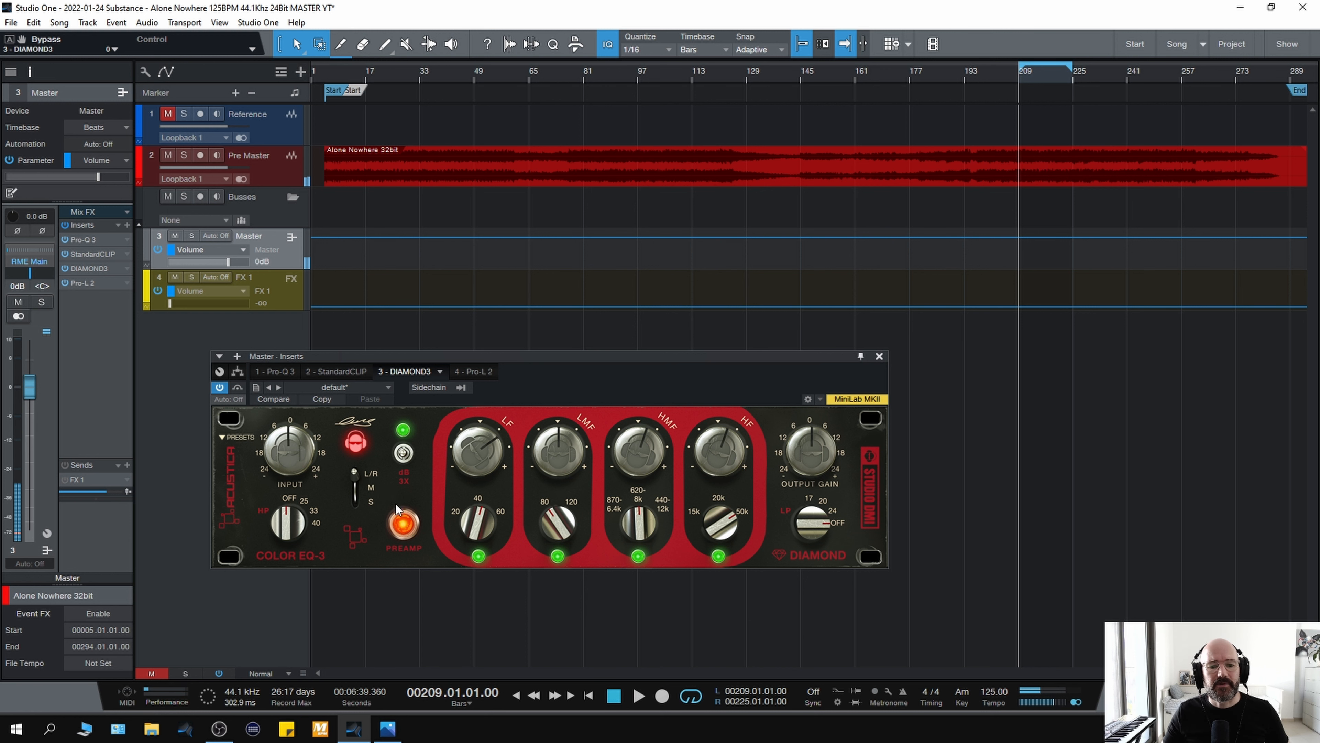
- Open ADPTR MetricAB on the RME Main output and check the loop's loudness against Alone Nowhere 32bit.wav during playback
key(space)
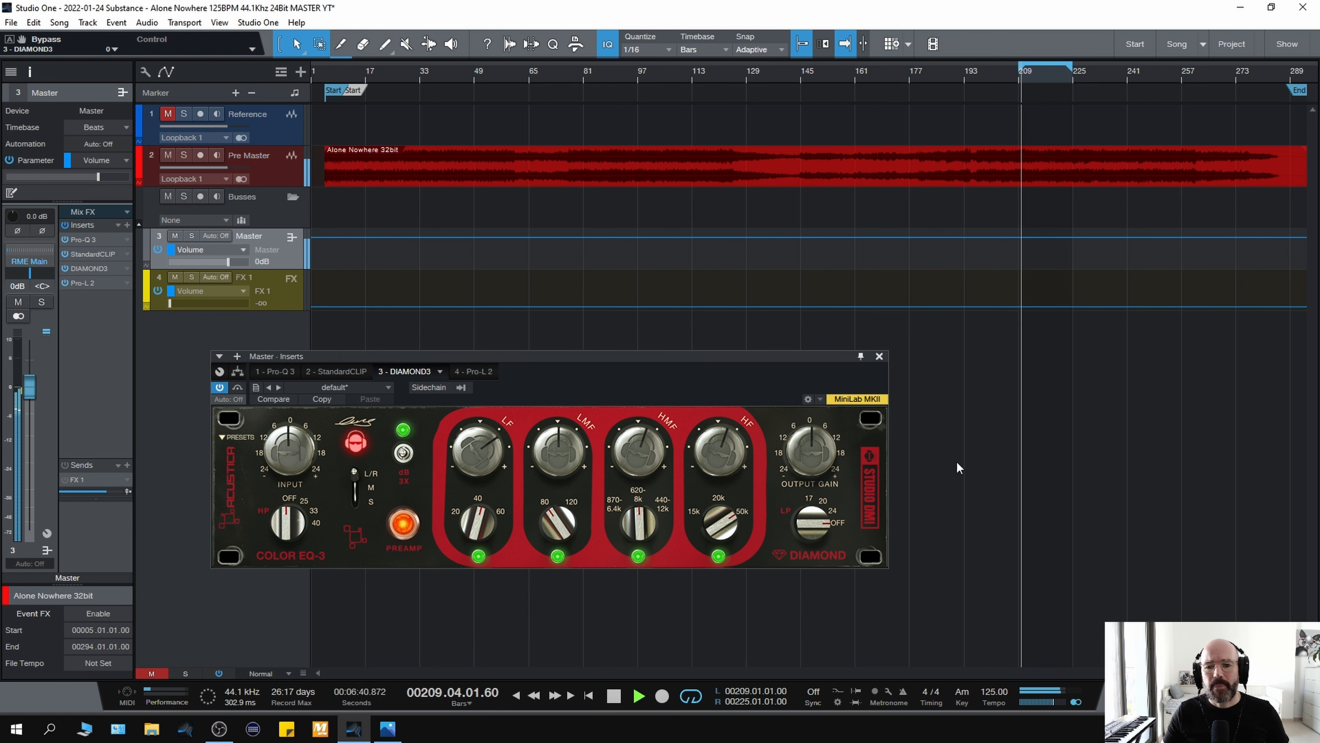
key(space)
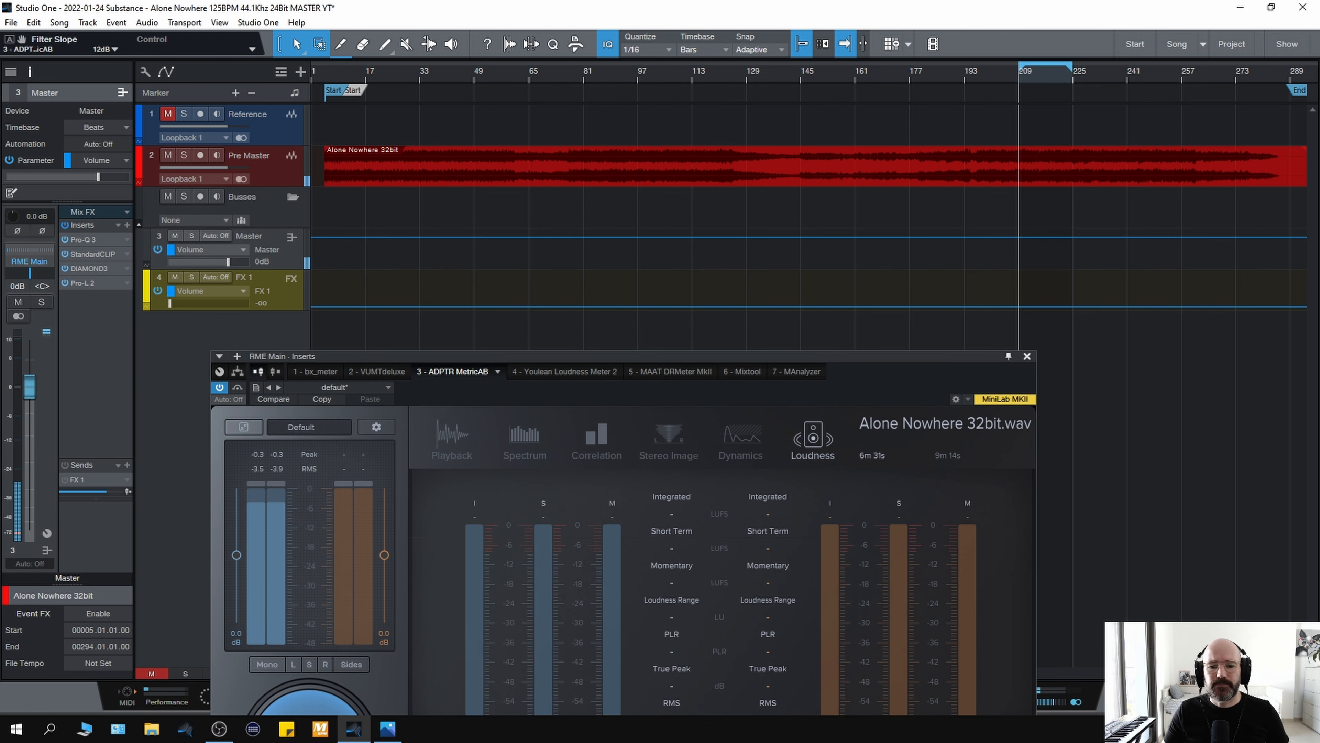
key(space)
drag(792, 360, 802, 126)
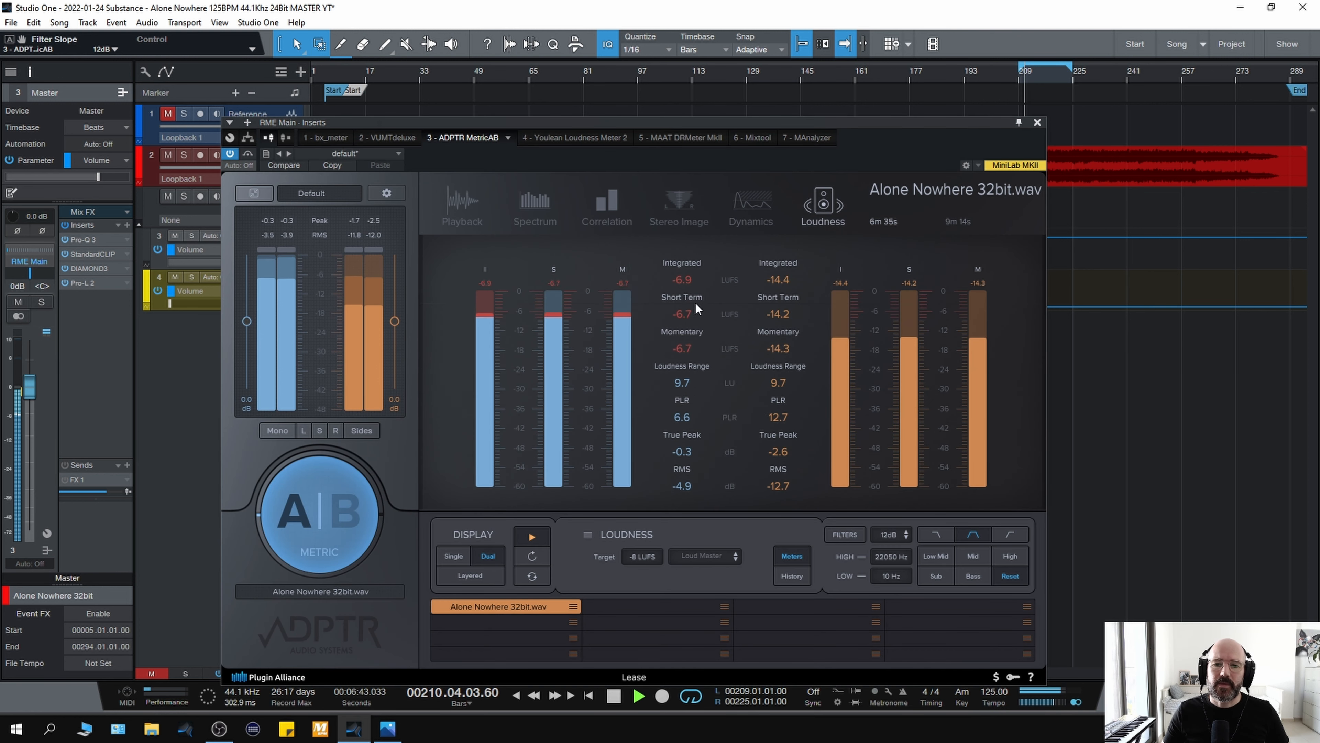
key(space)
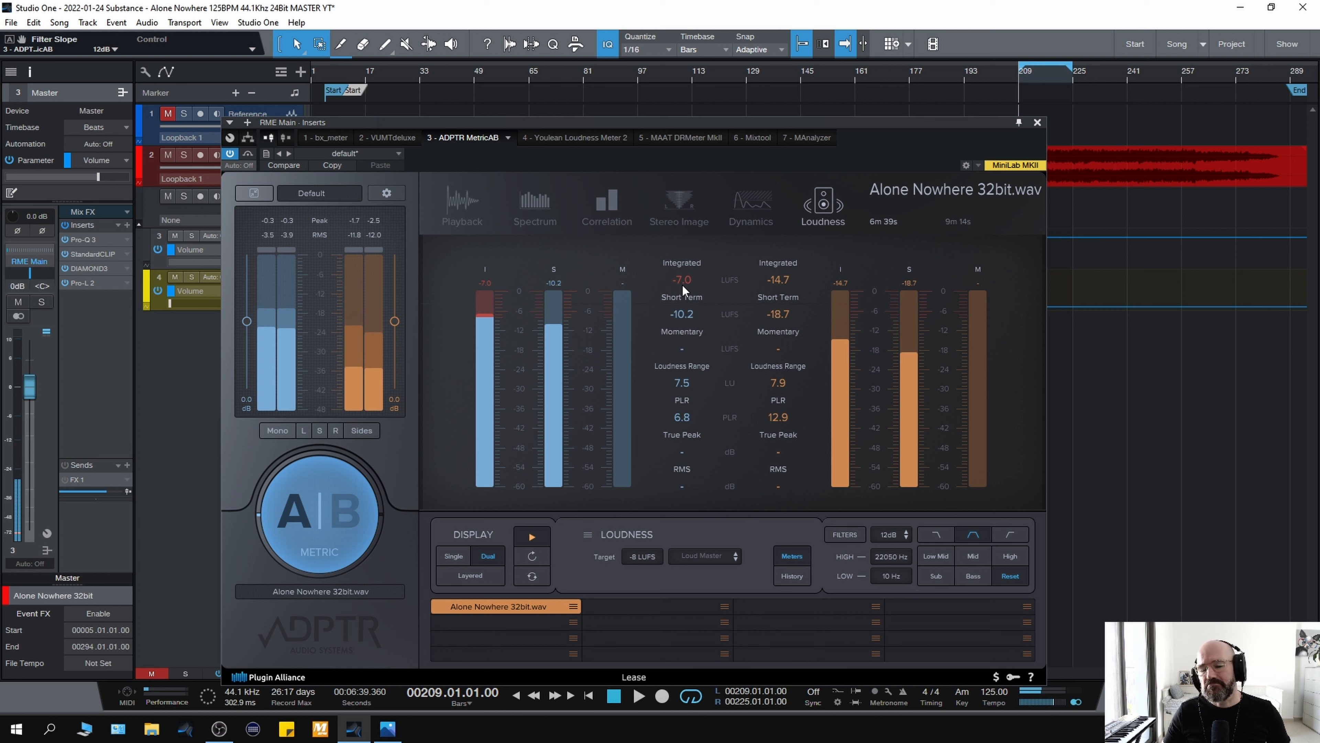
key(space)
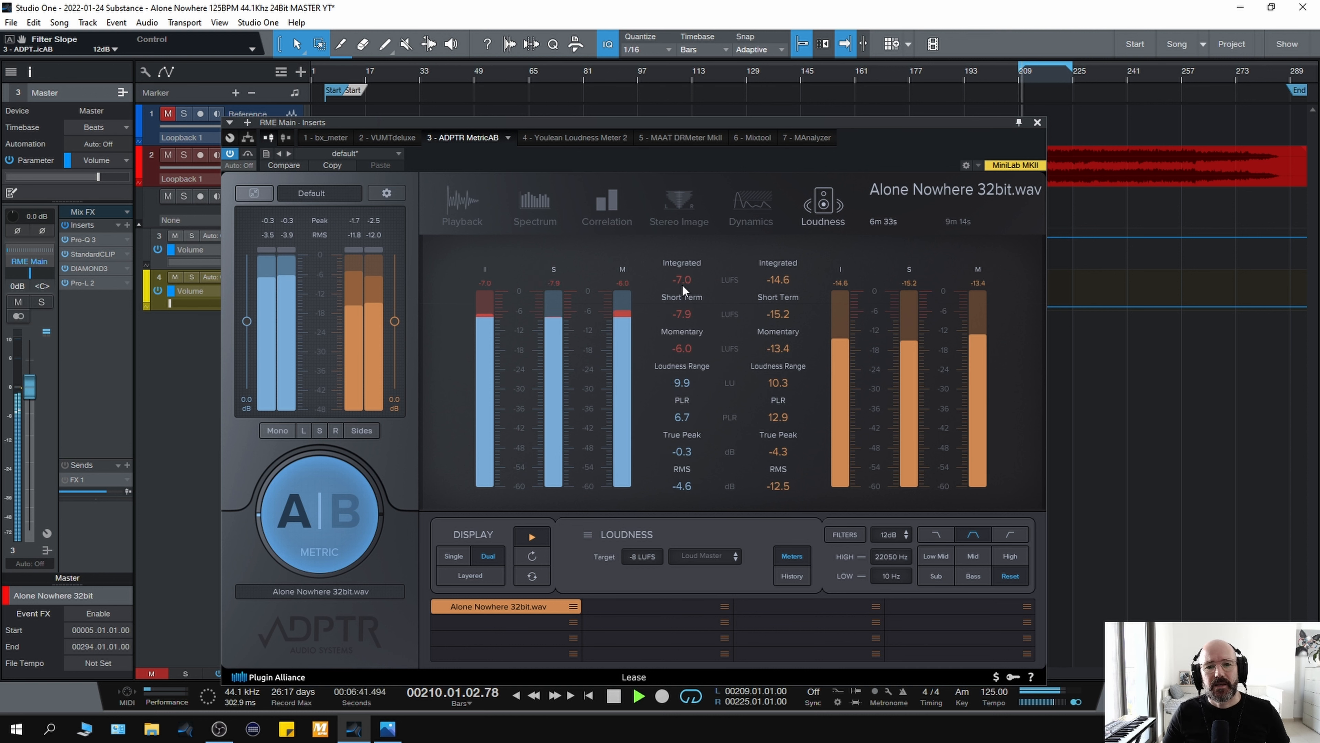
key(space)
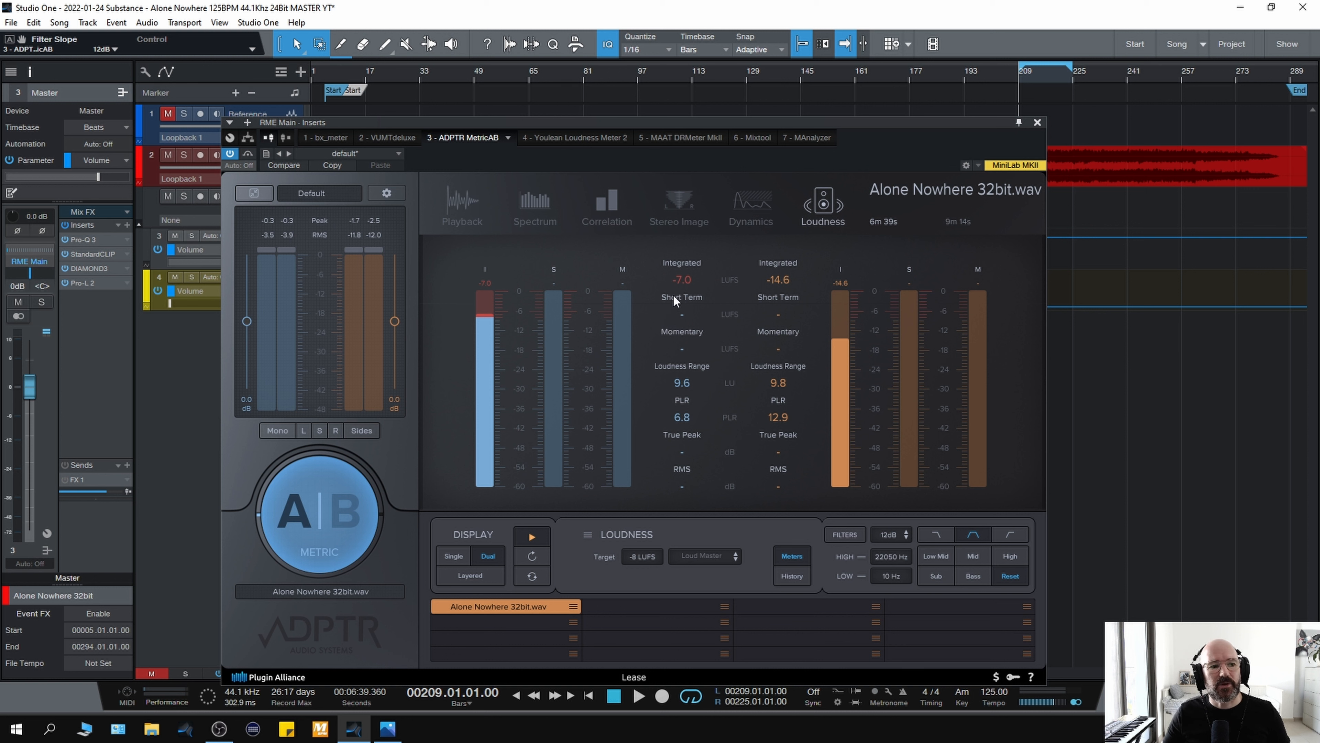
key(space)
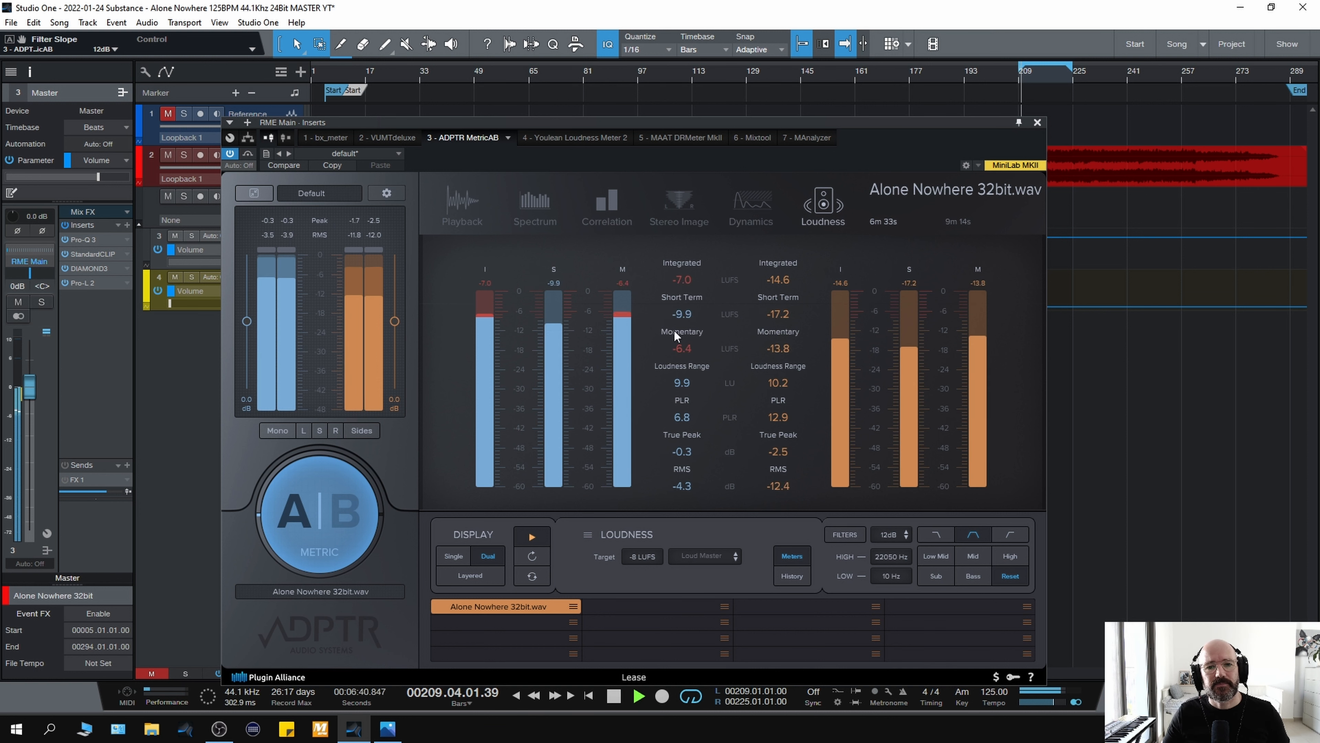
key(space)
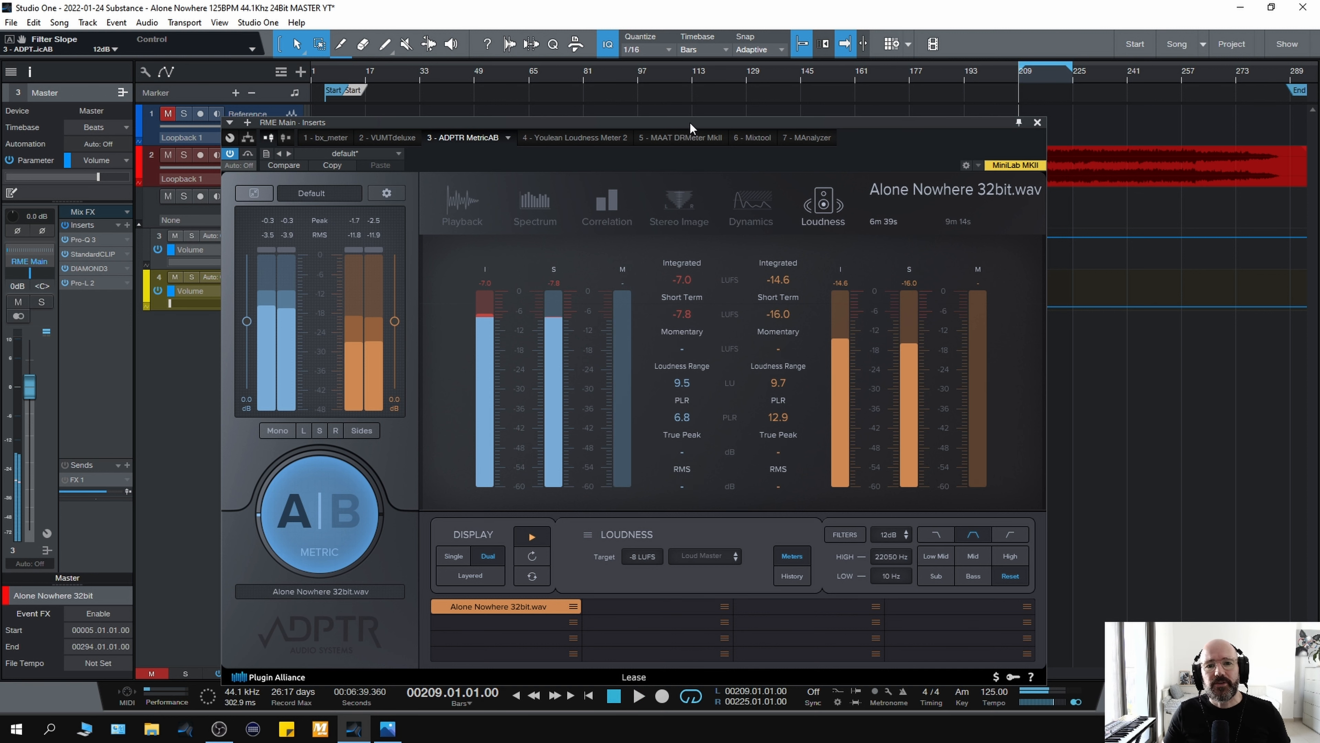
- Close MetricAB and insert LIFT3-MAST after Pro-L 2 on the Master bus
drag(692, 121, 788, 119)
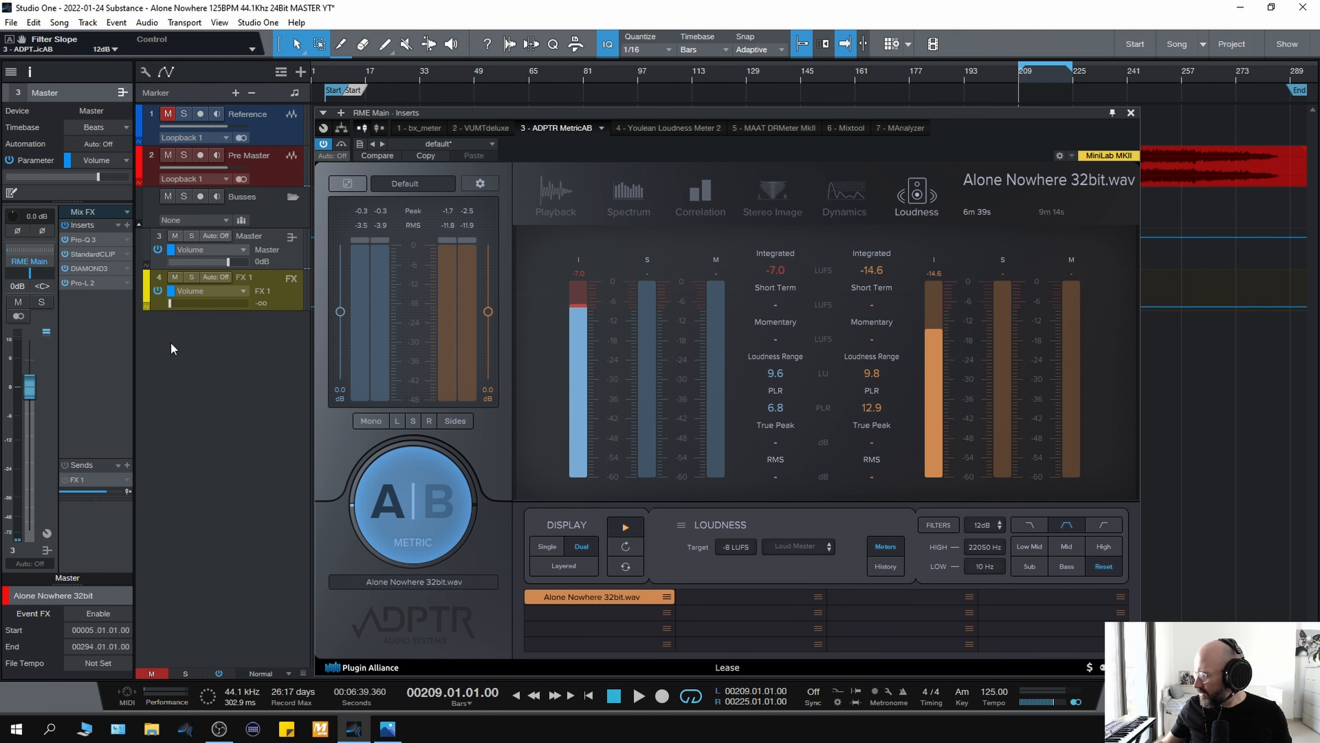
key(Escape)
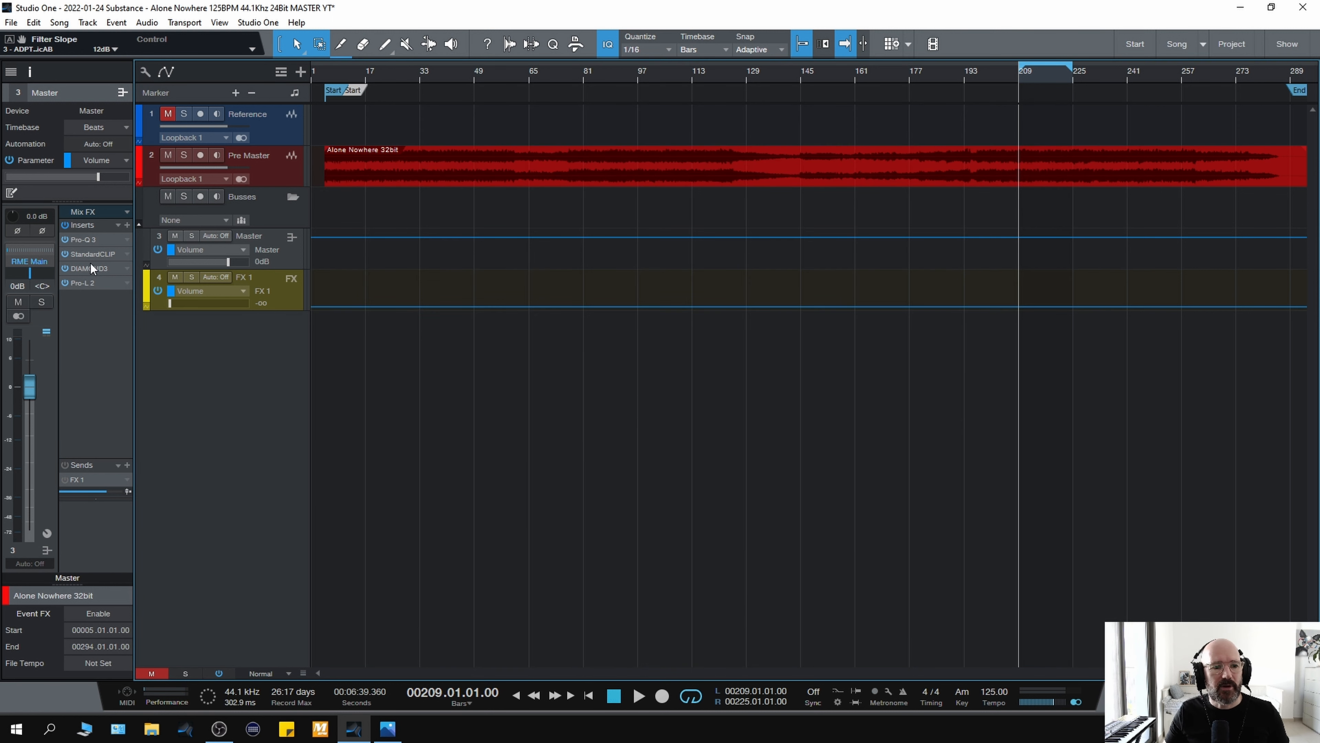
click(279, 262)
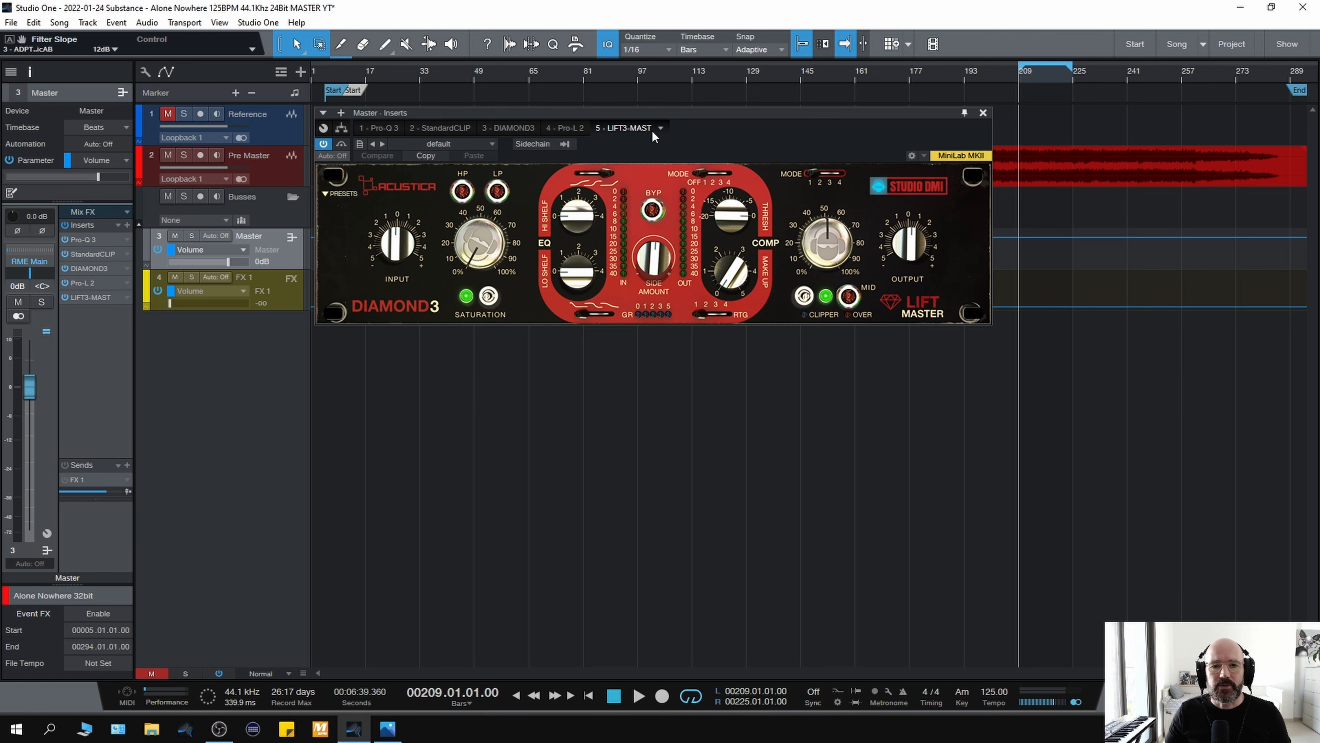
- Move LIFT3-MAST ahead of Pro-L 2 in the Master inserts and briefly audition the loop through it
drag(653, 116, 543, 377)
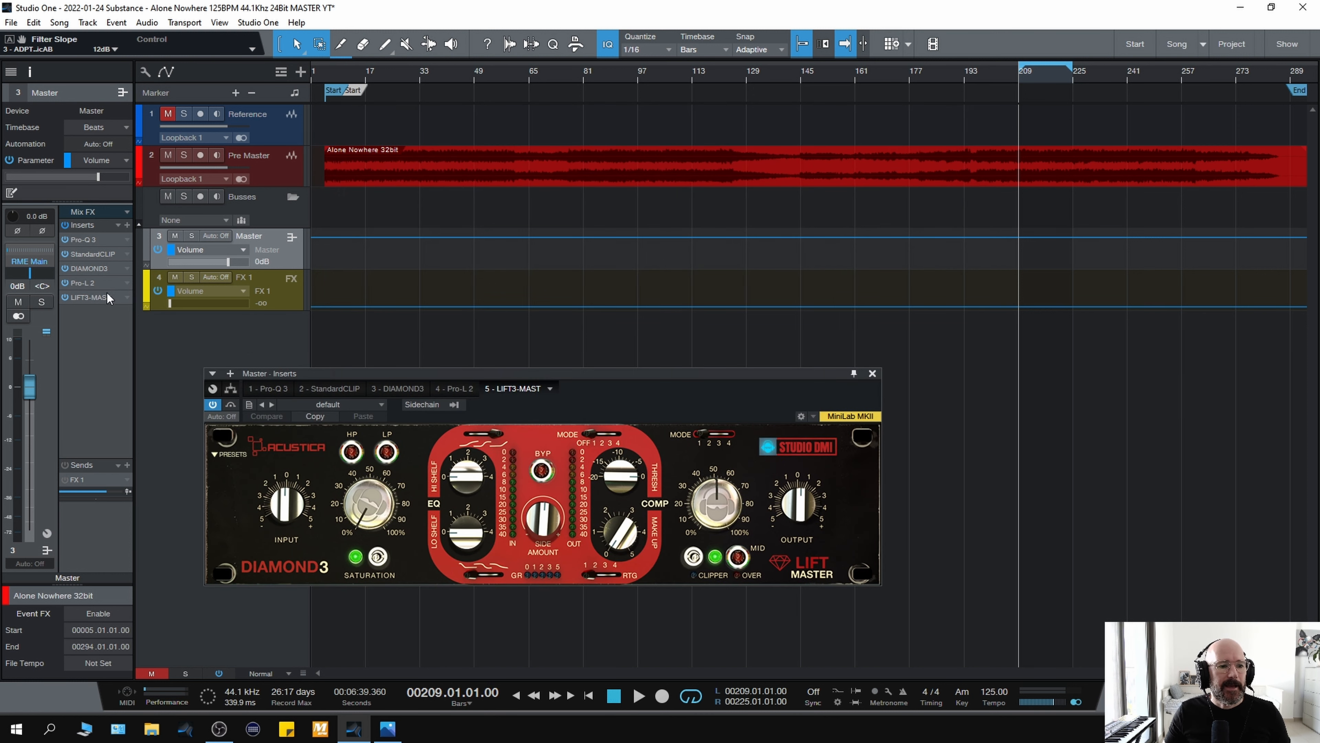
drag(100, 295, 105, 274)
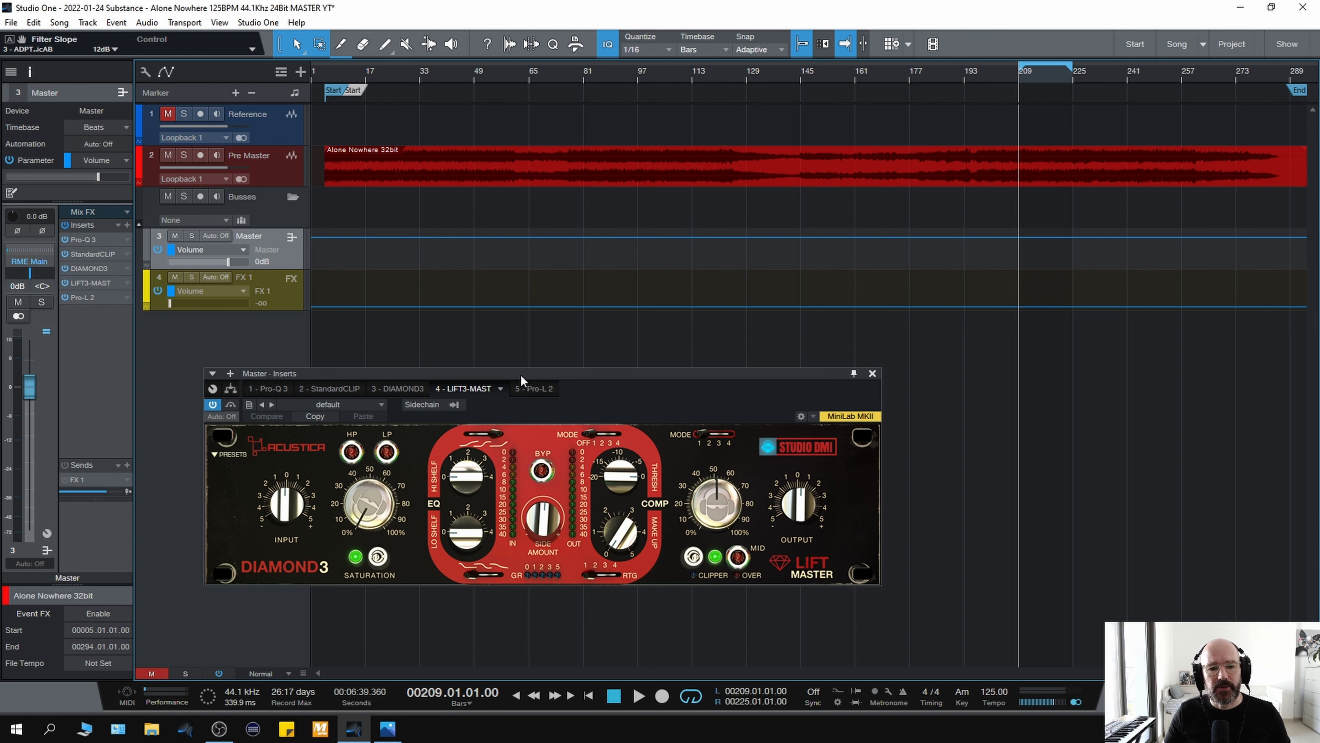
drag(520, 373, 557, 362)
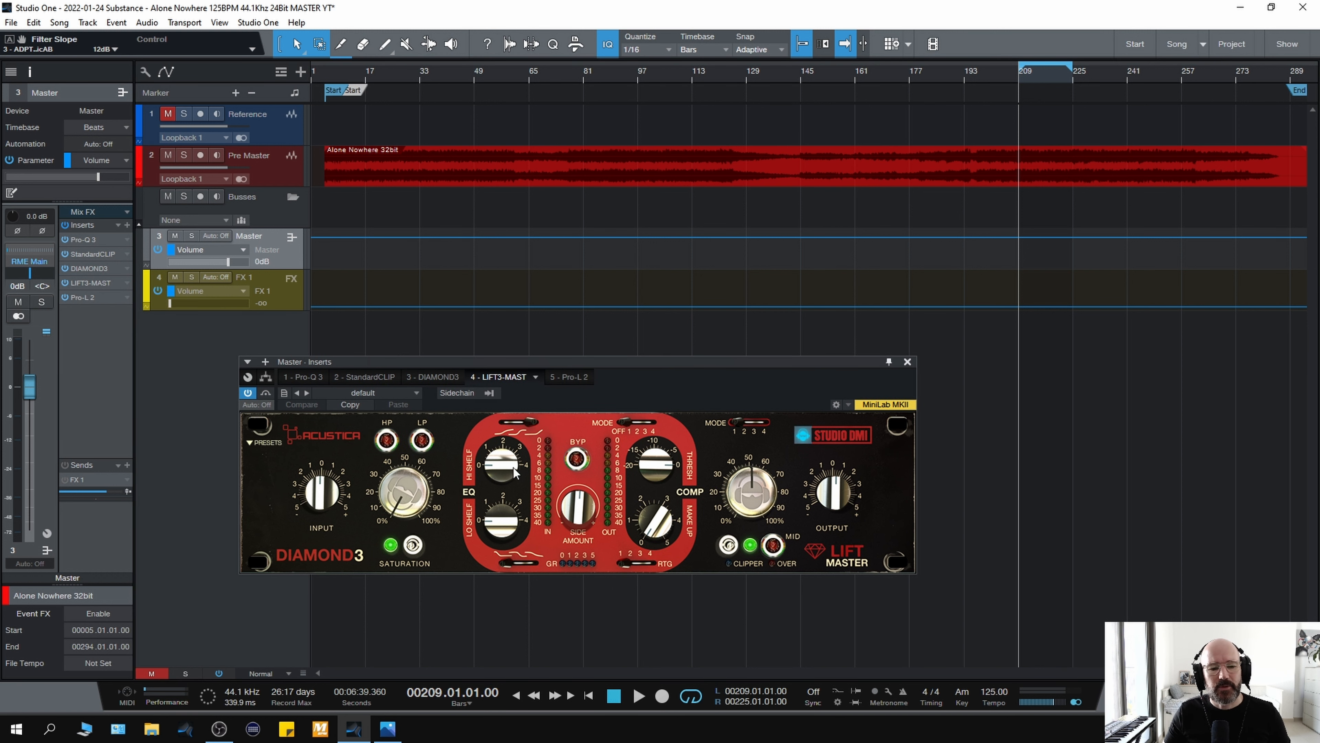
key(space)
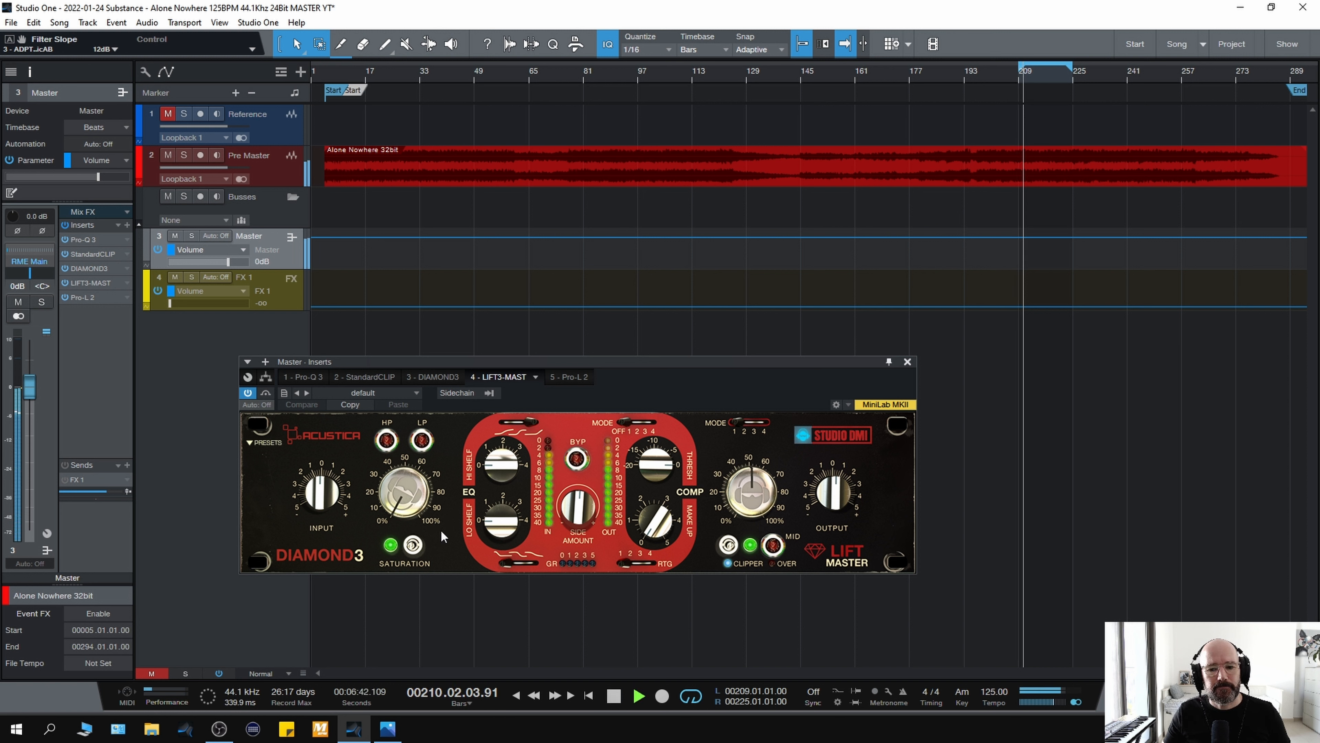
key(space)
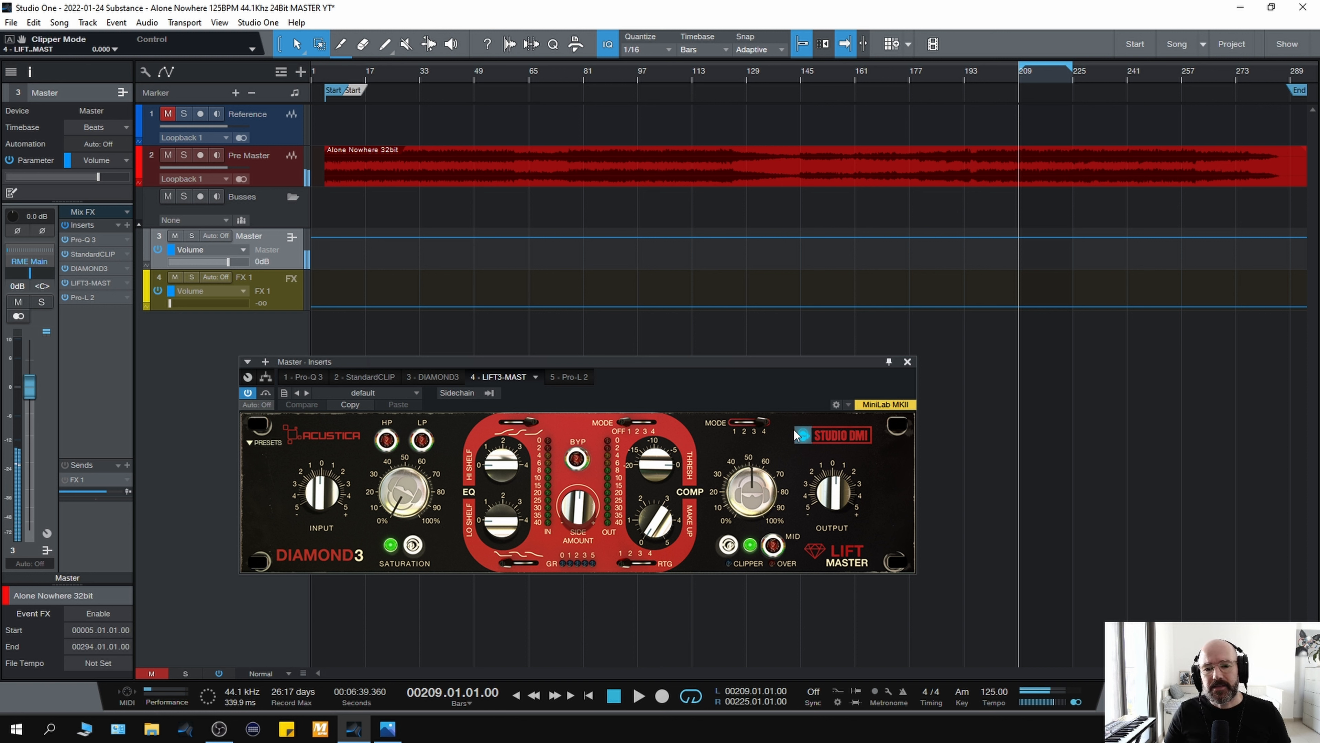
- Enable the MID switch in LIFT3-MAST's clipper section, raise the clipper slightly above 50%, and play the loop
click(773, 544)
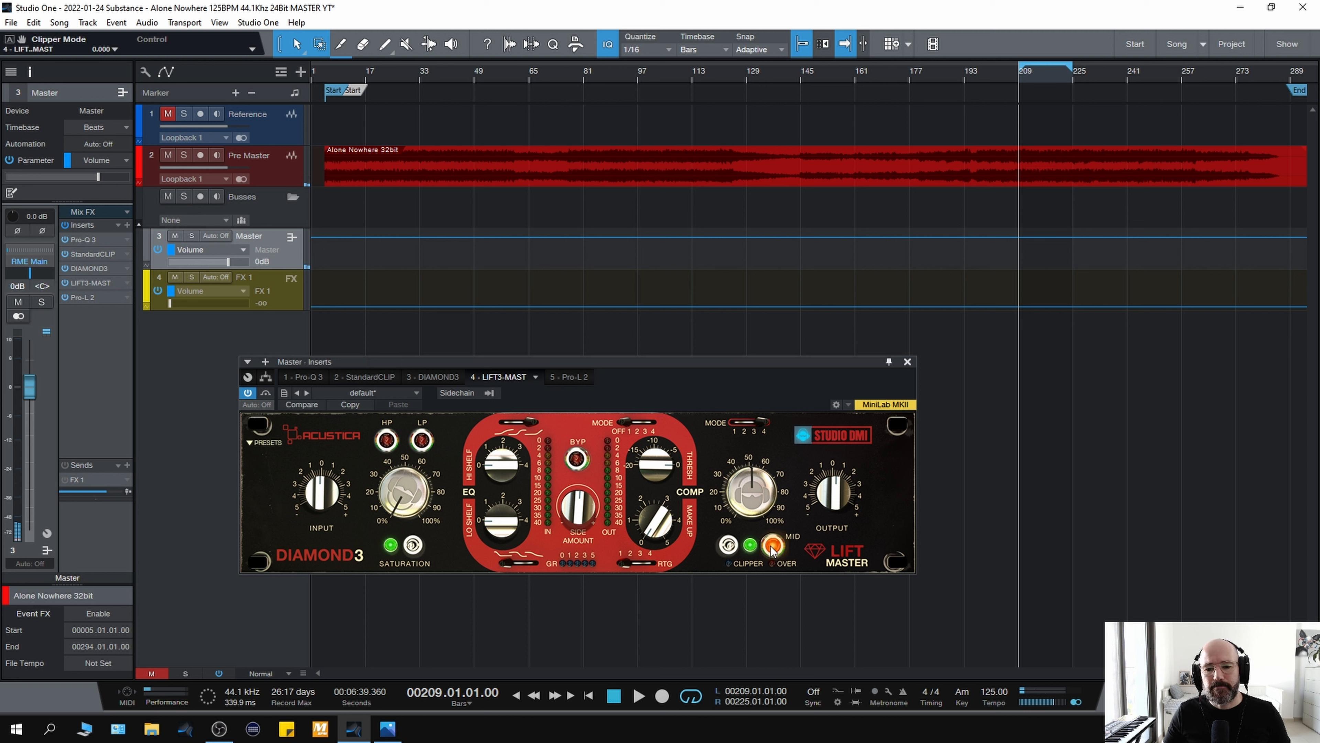
drag(746, 502, 744, 497)
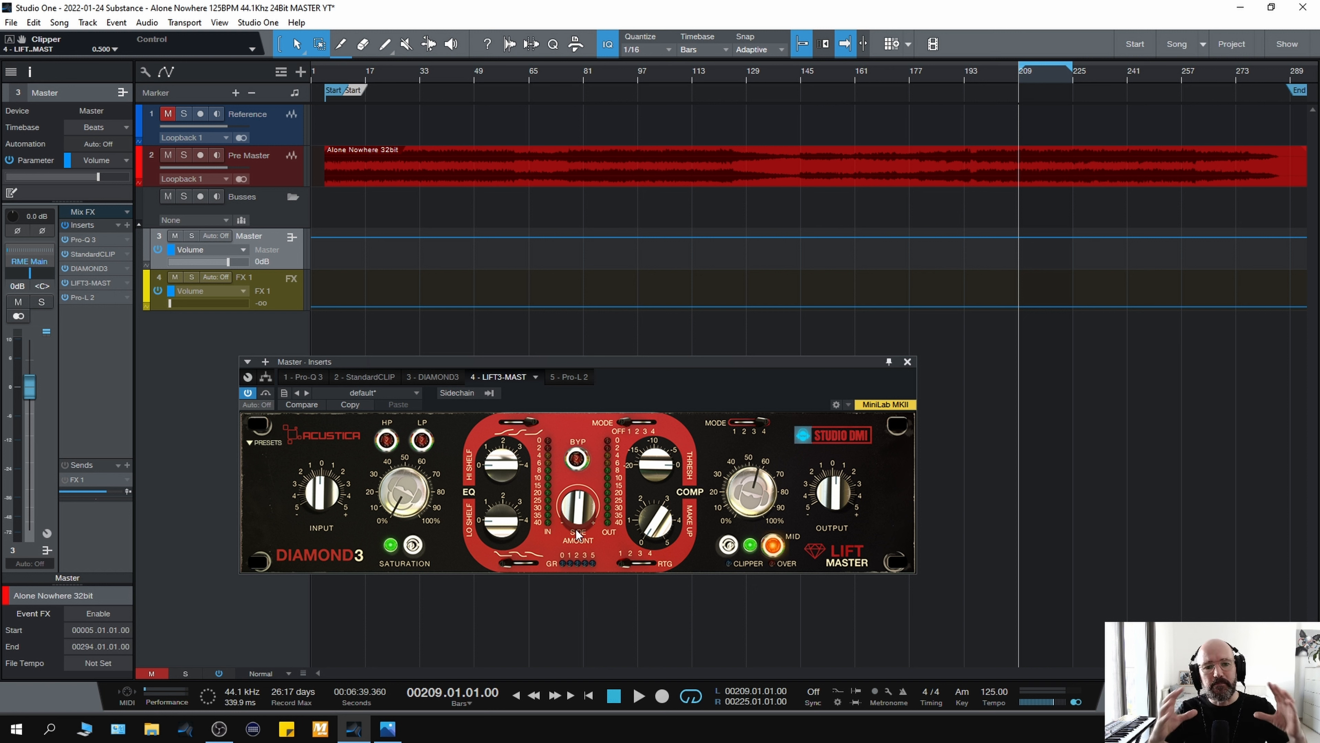
key(space)
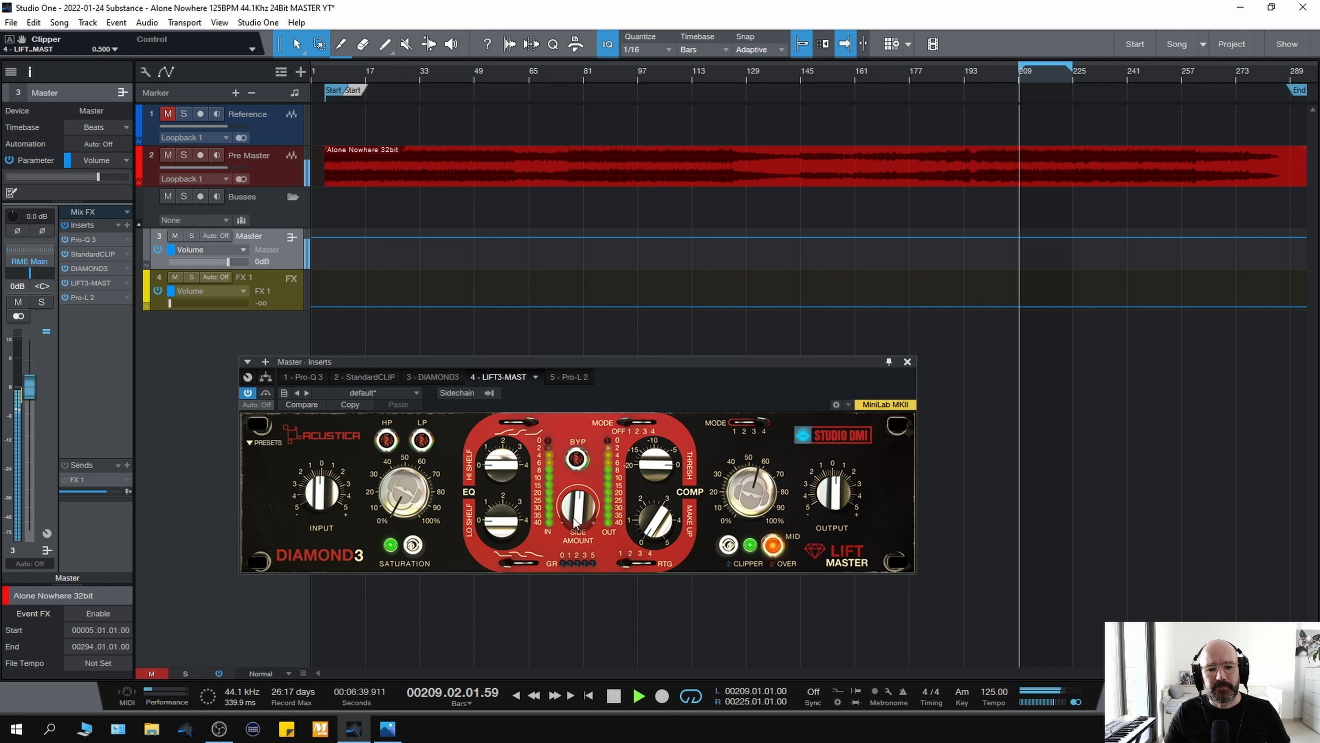
- Raise LIFT3-MAST's saturation to about 15%, increase the clipper to just above 60%, and slightly raise the side amount
drag(396, 509, 391, 497)
key(space)
key(space)
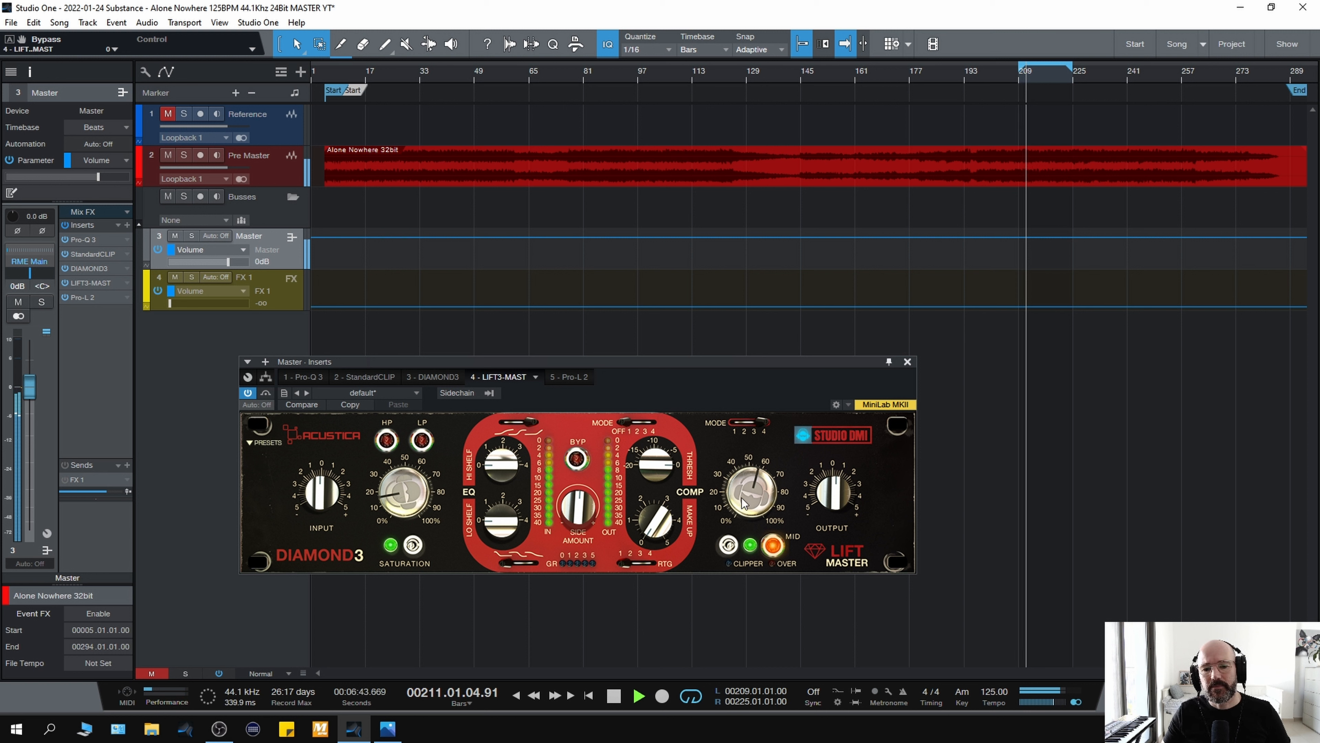
drag(746, 505, 747, 499)
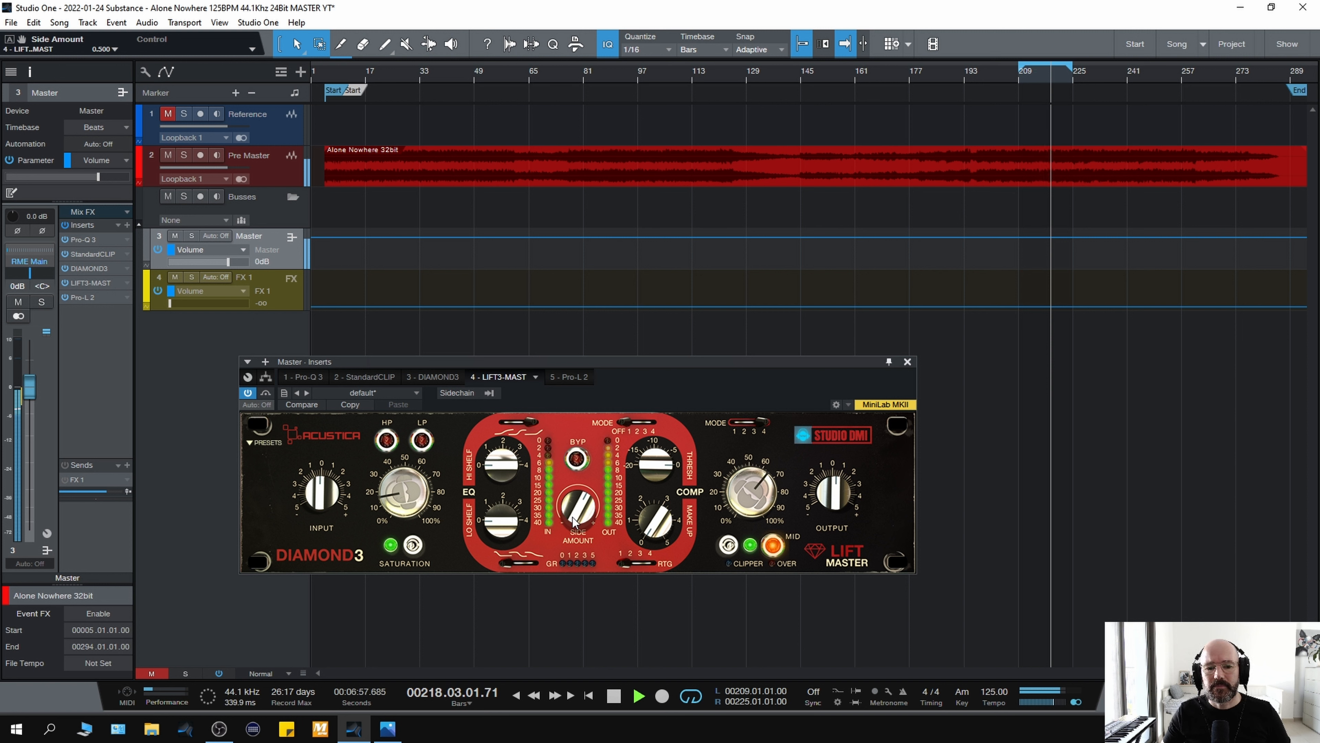
- Compare the loop with LIFT3-MAST bypassed and active, leaving the plug-in active
click(270, 396)
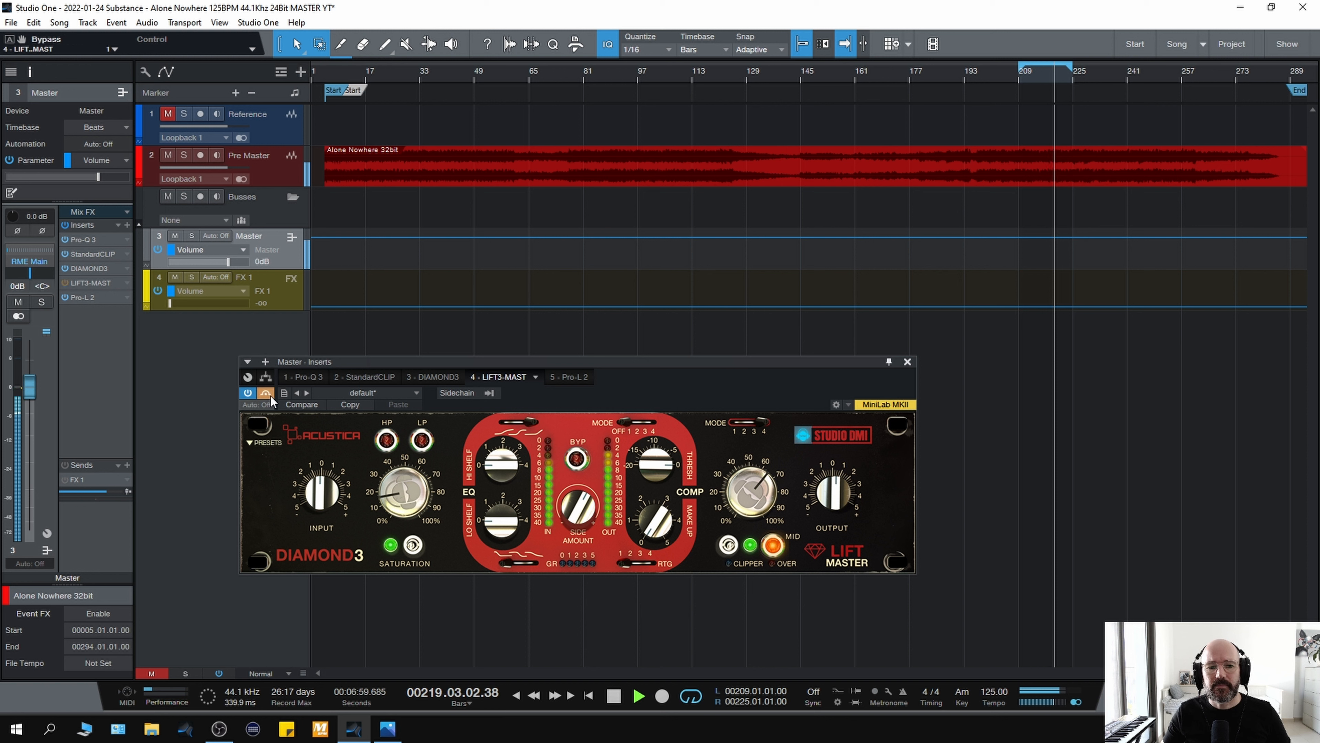
click(270, 396)
key(space)
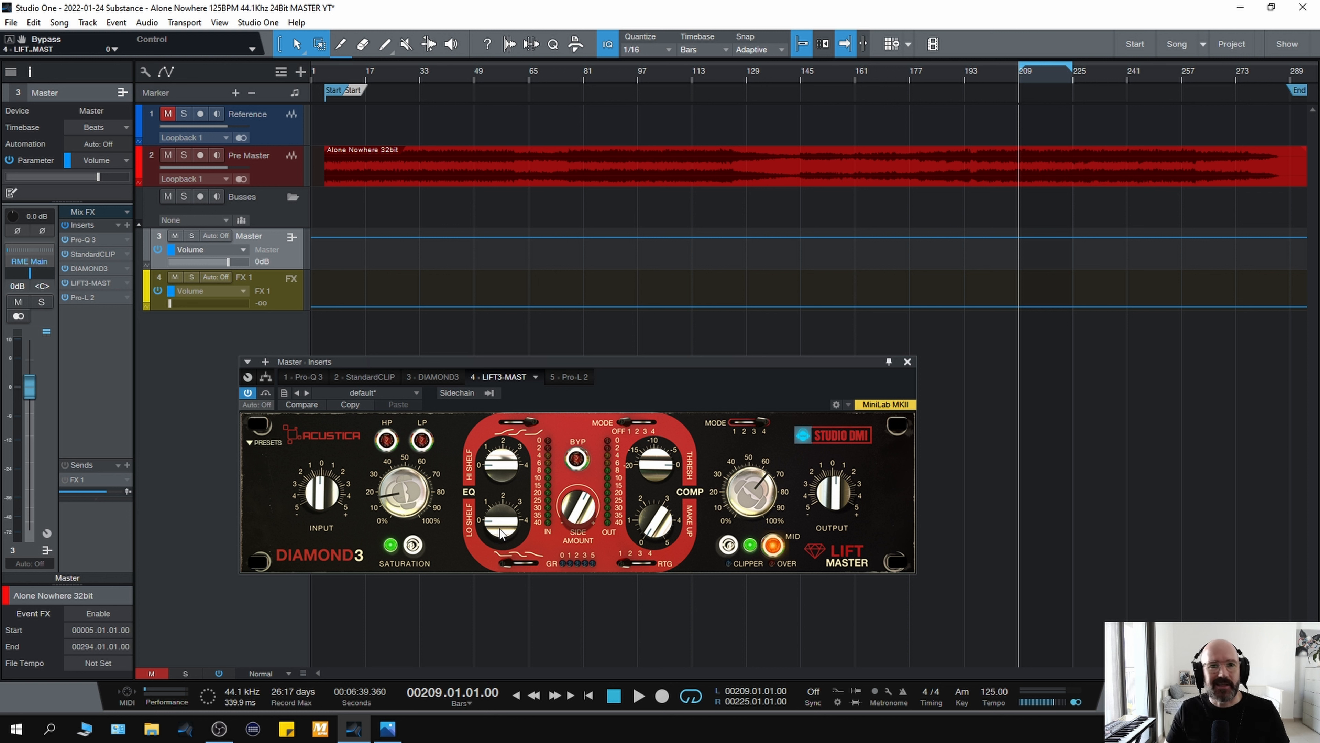
key(space)
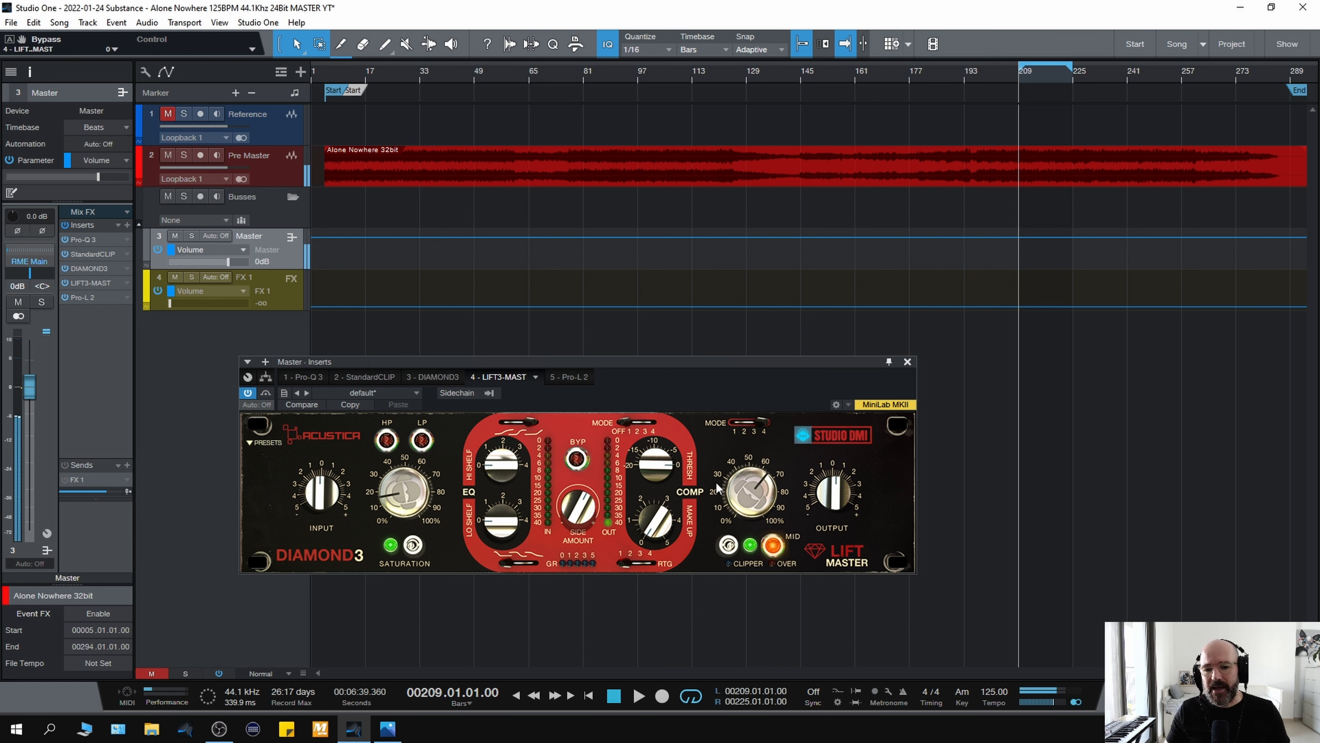
key(space)
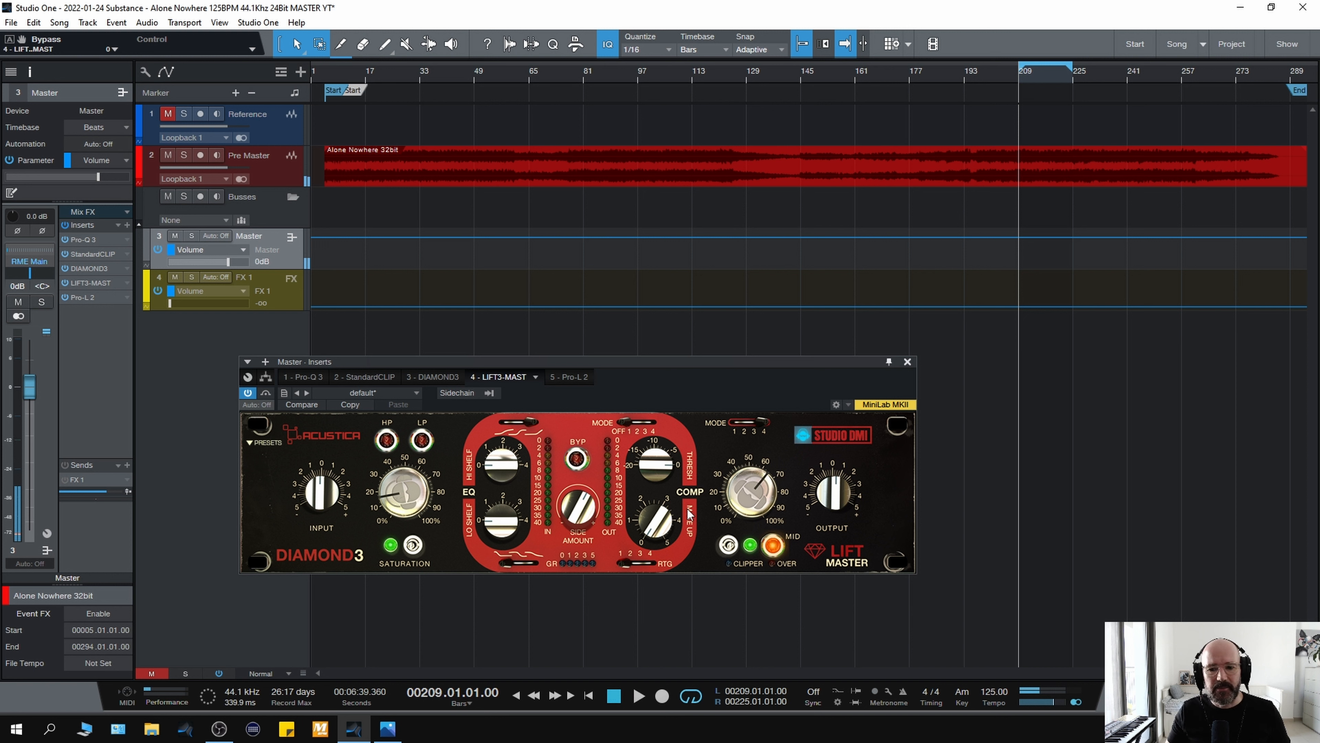
key(space)
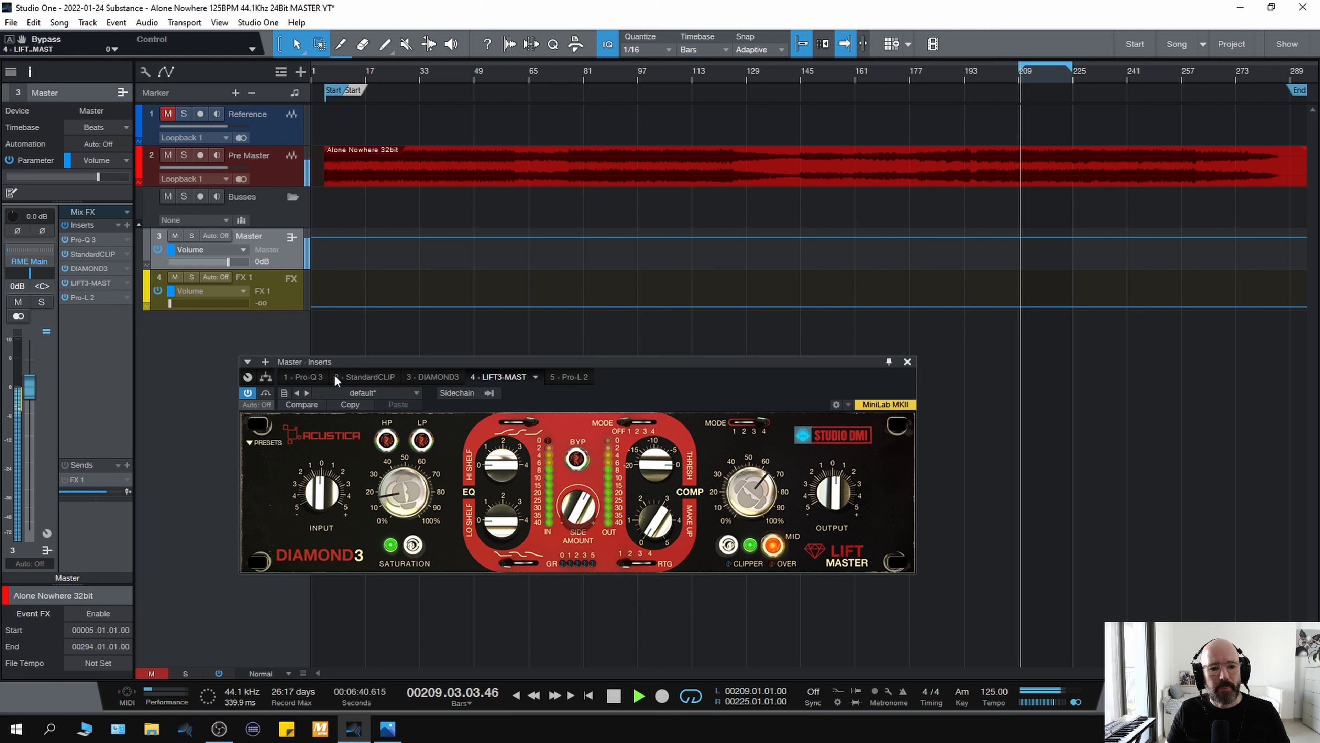
click(265, 394)
click(265, 394)
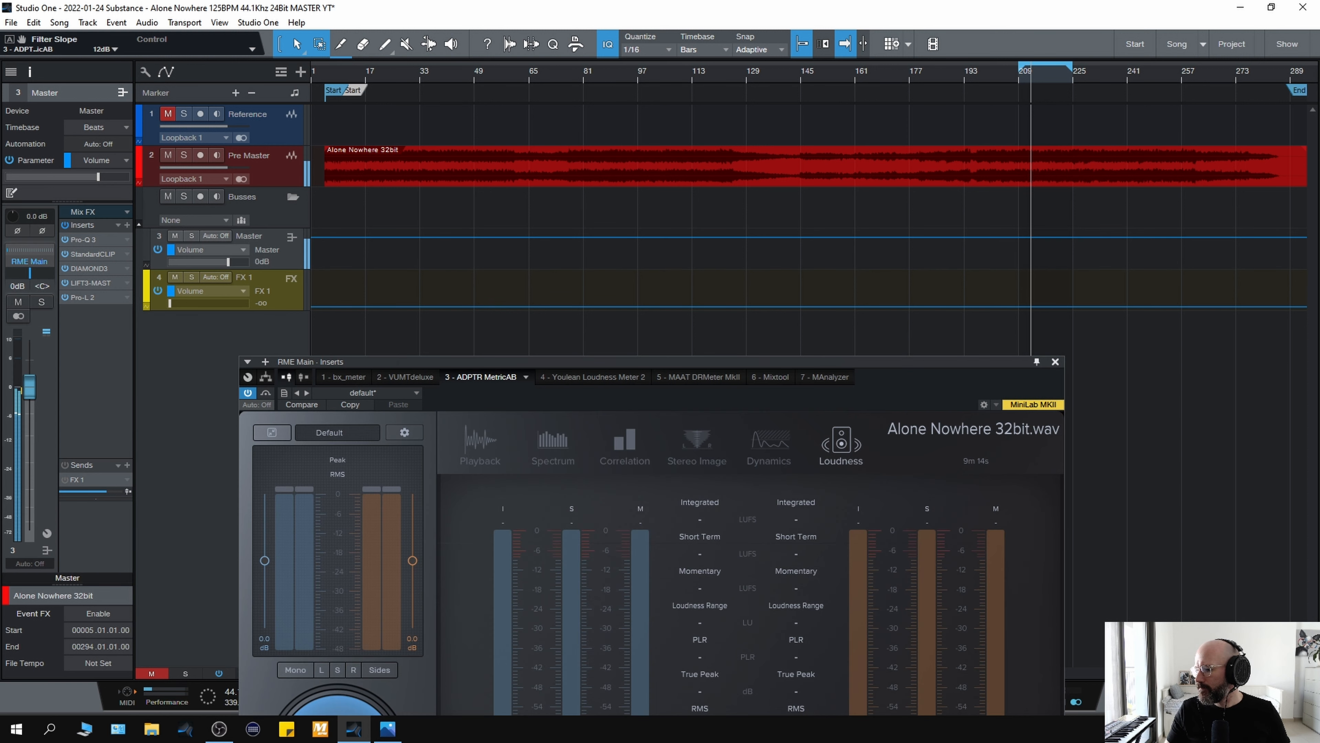
- Check the loop's loudness and levels in MetricAB and bx_meter on the RME Main output during playback
drag(905, 359, 943, 110)
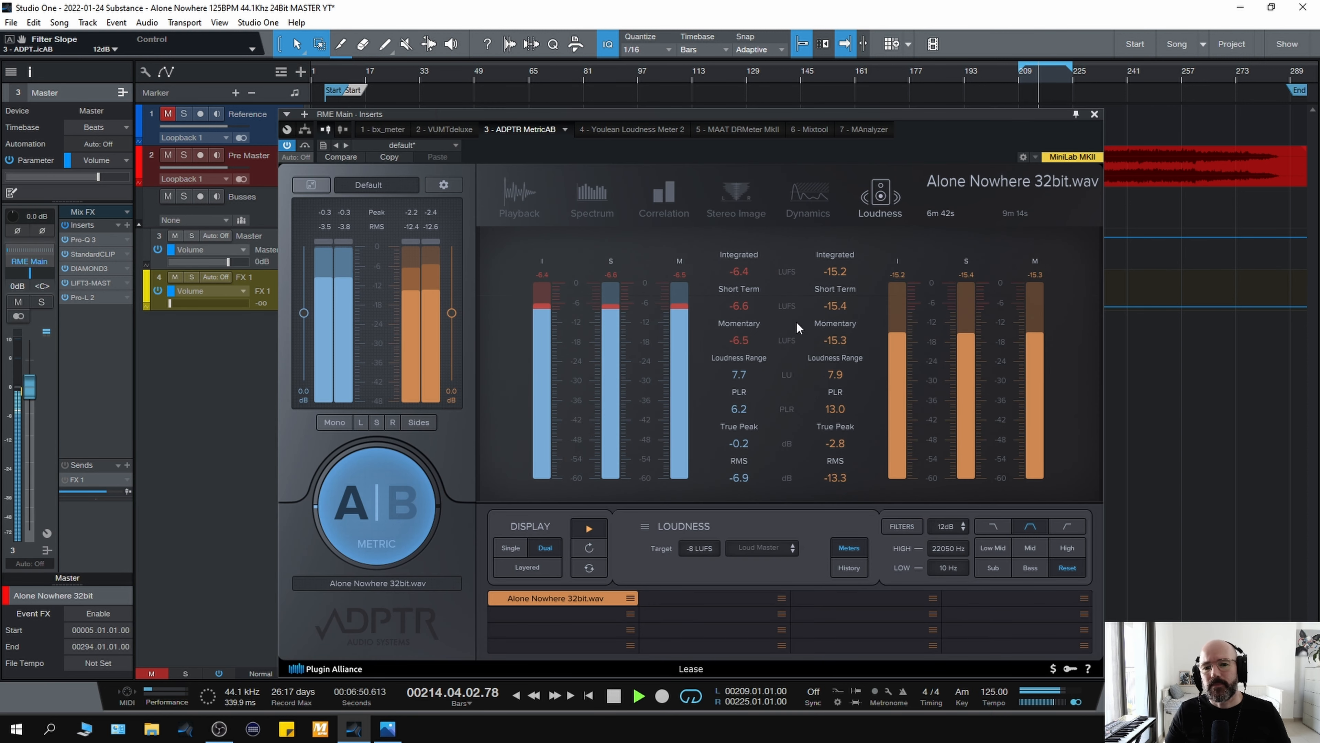
key(space)
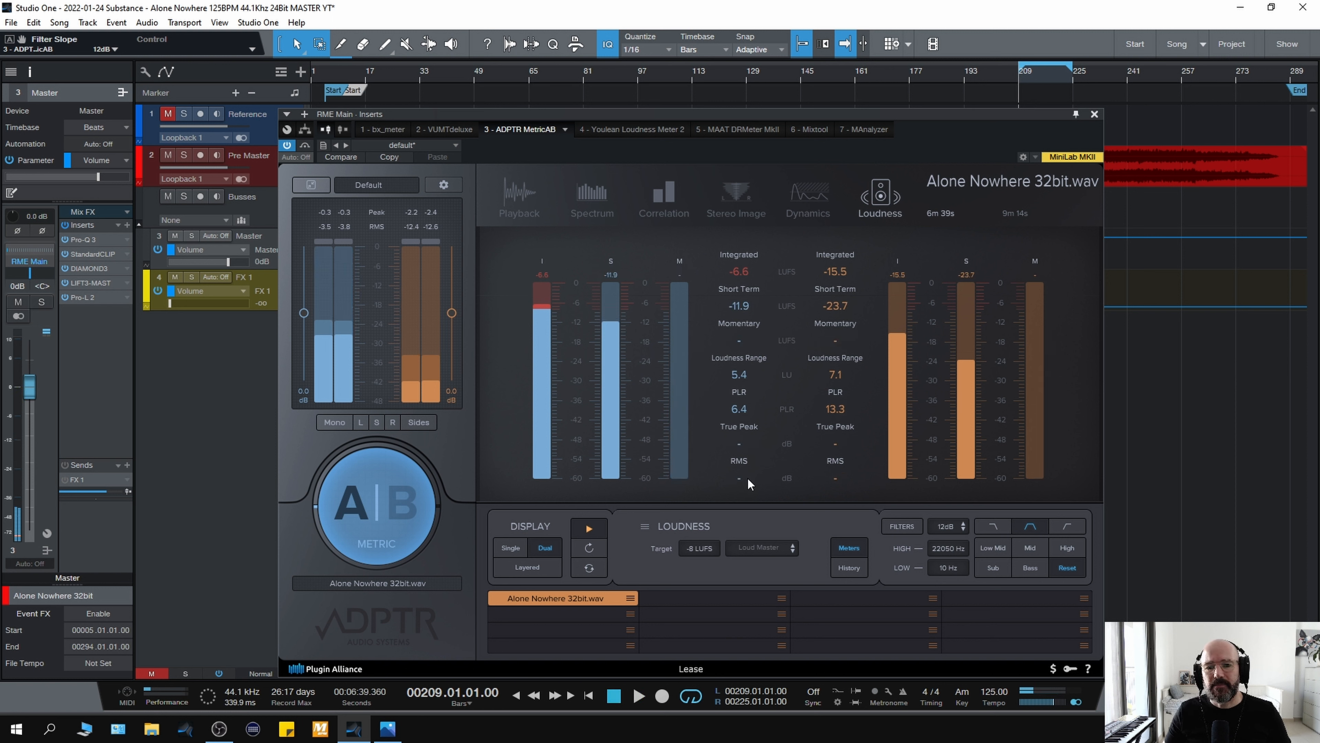
key(space)
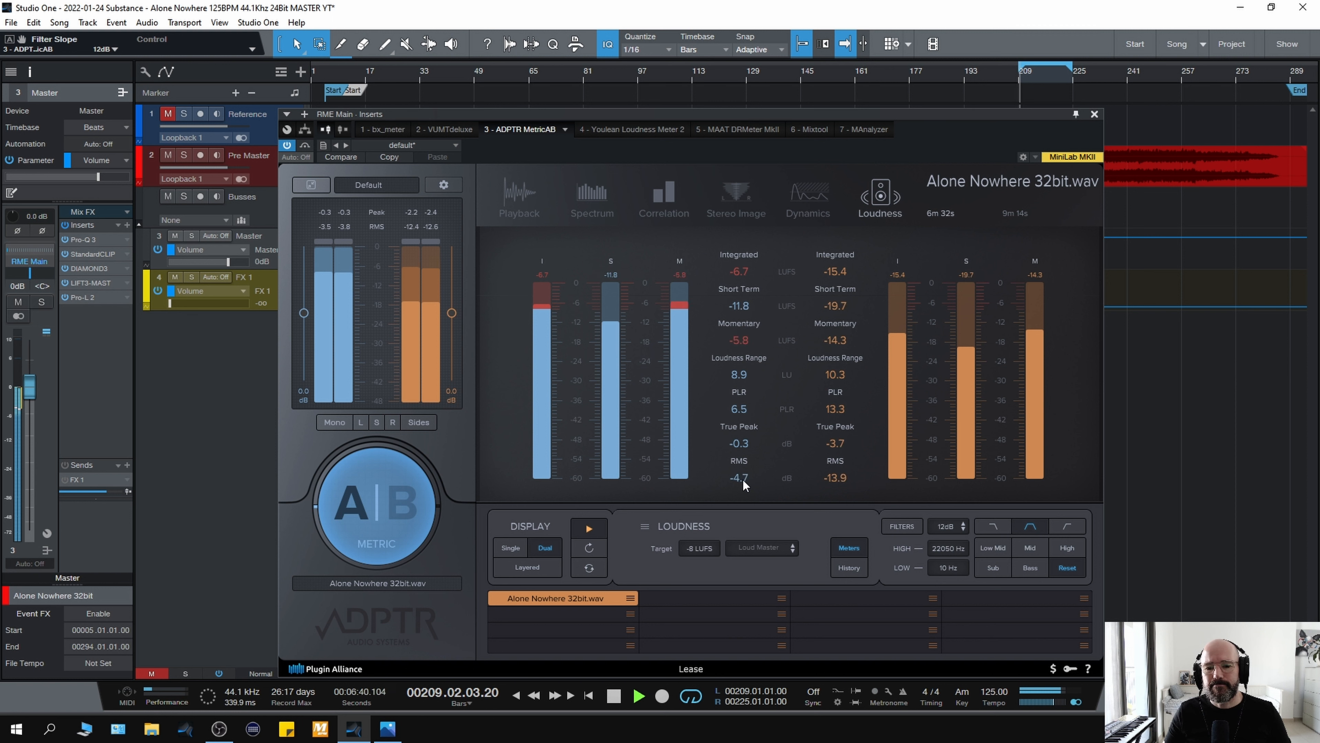
click(380, 128)
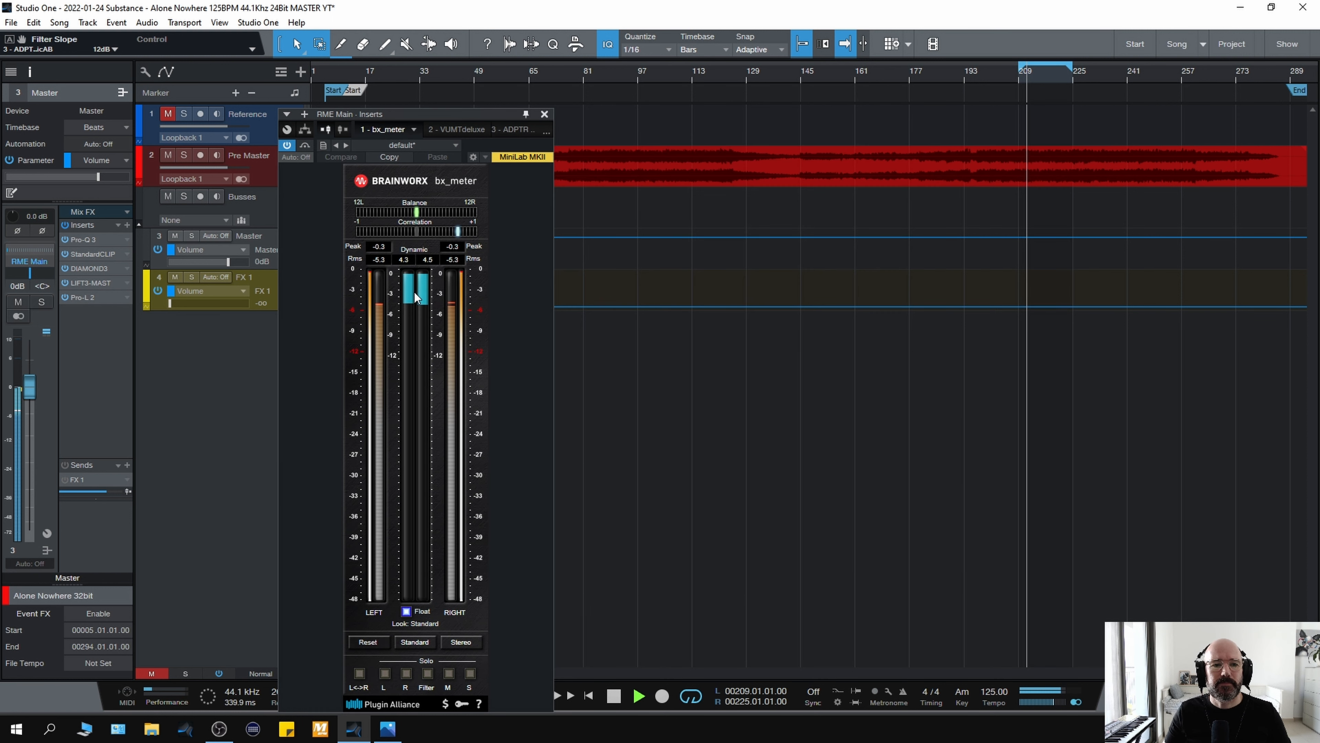
click(517, 129)
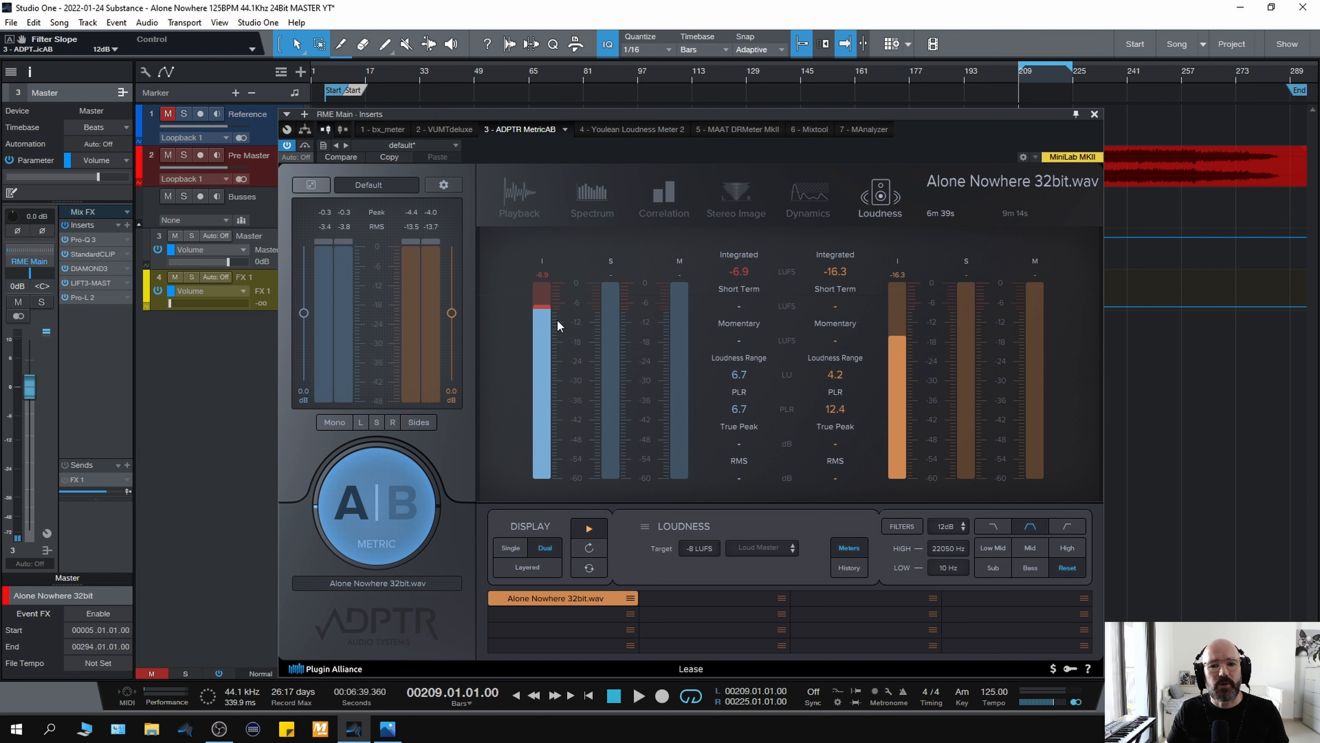
key(space)
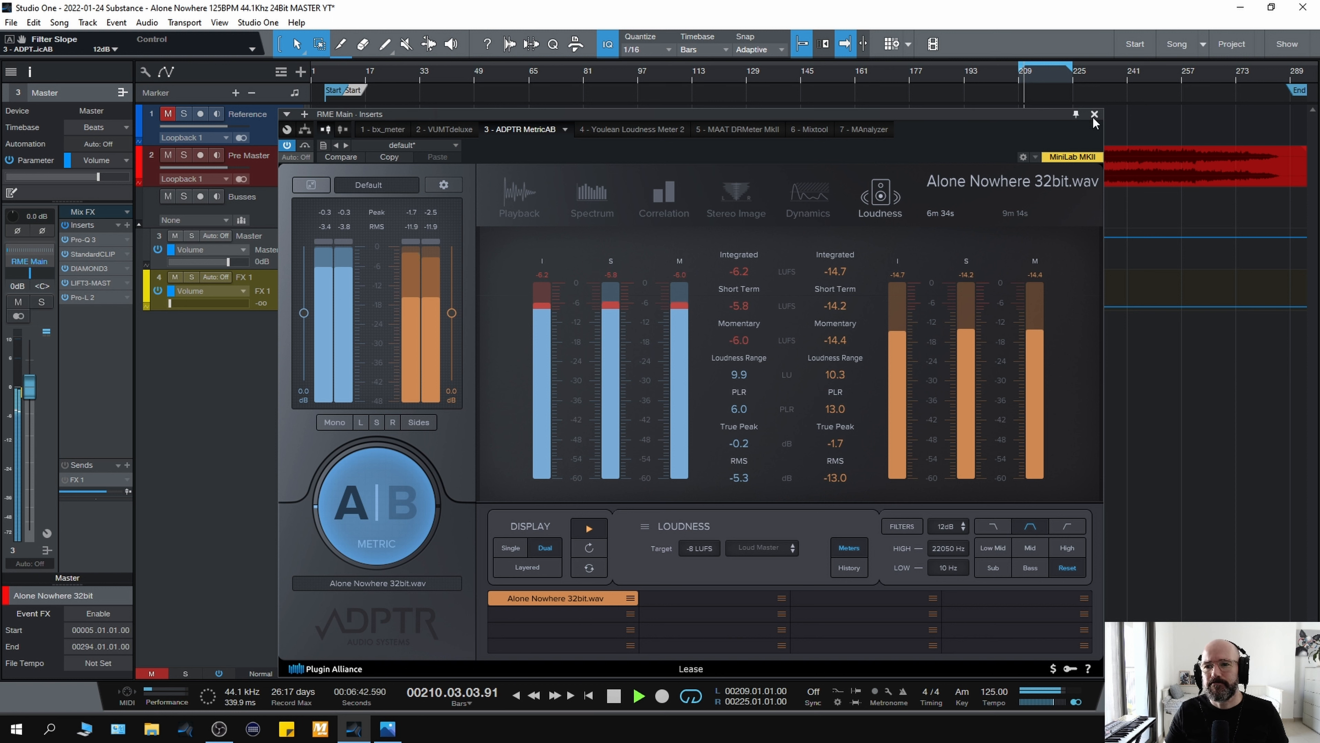
click(1180, 229)
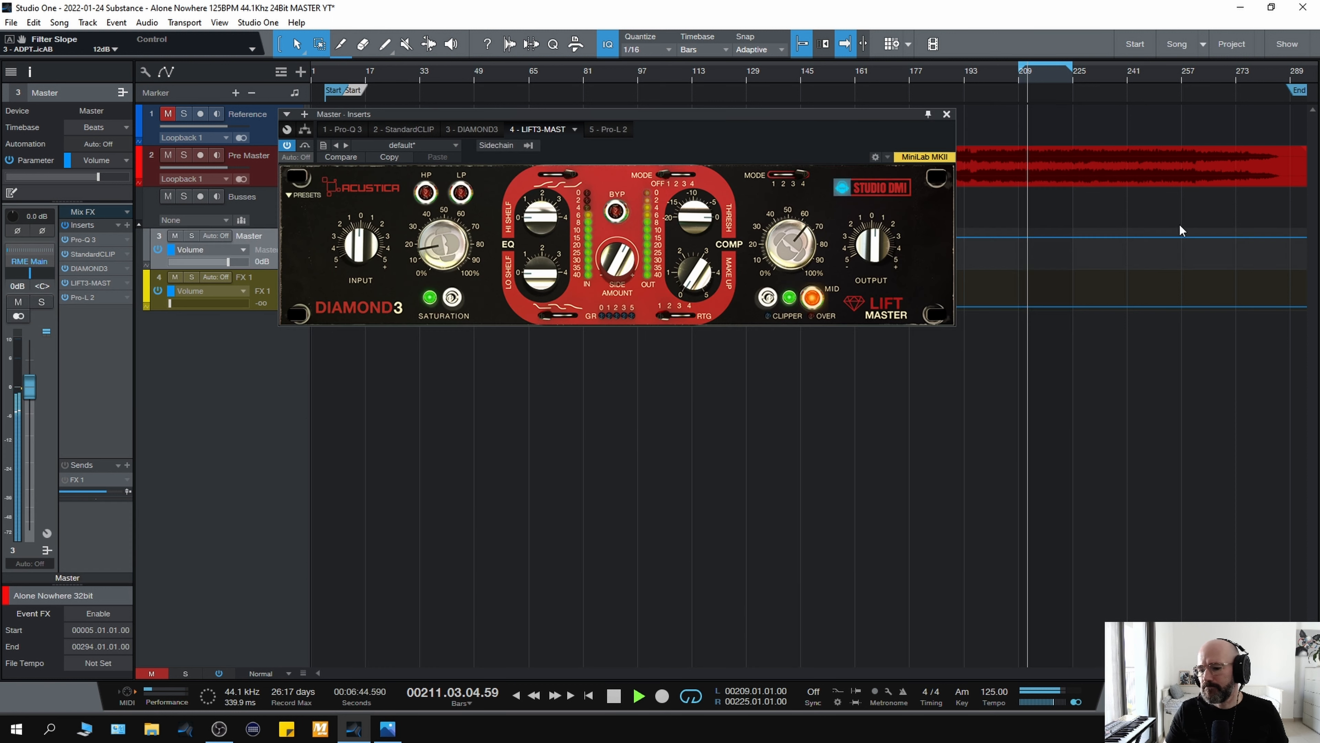
- Set Pro-L 2's release to 446 ms while auditioning only the limiting, and turn Audition Limiting off
click(608, 129)
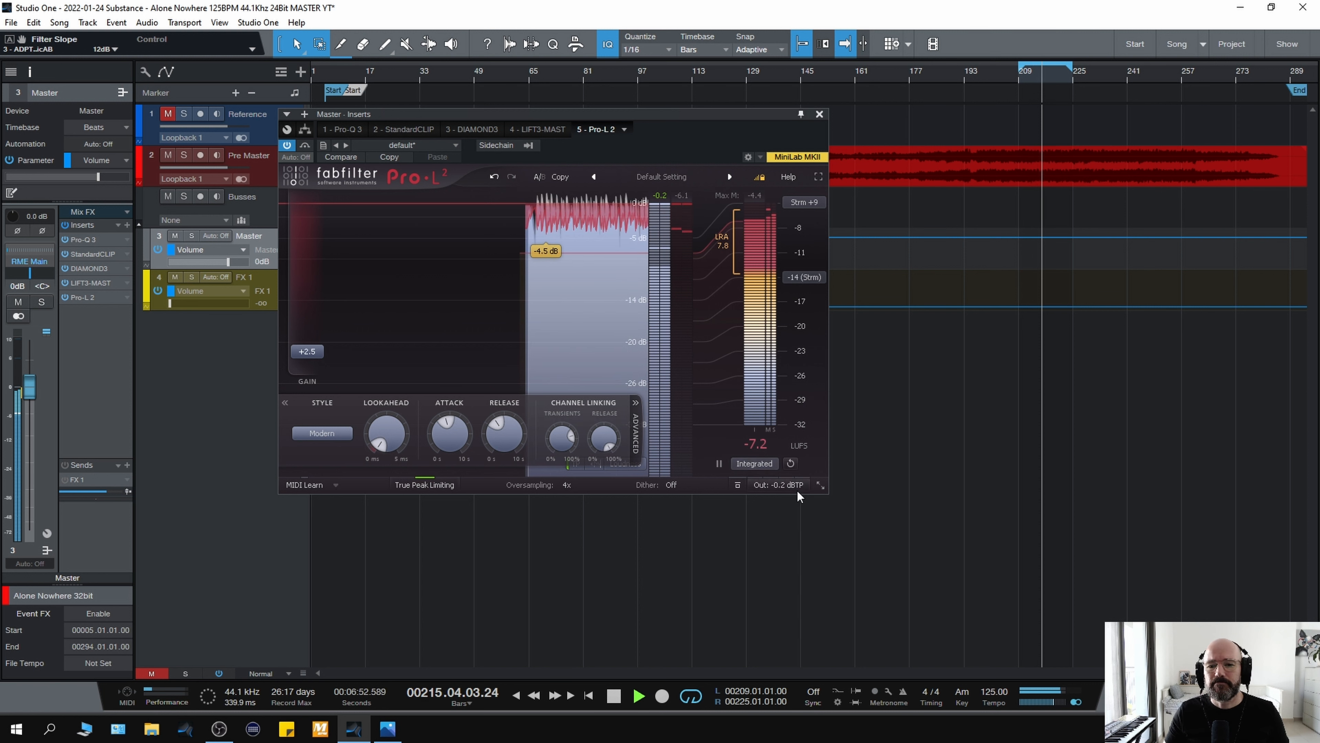
click(802, 471)
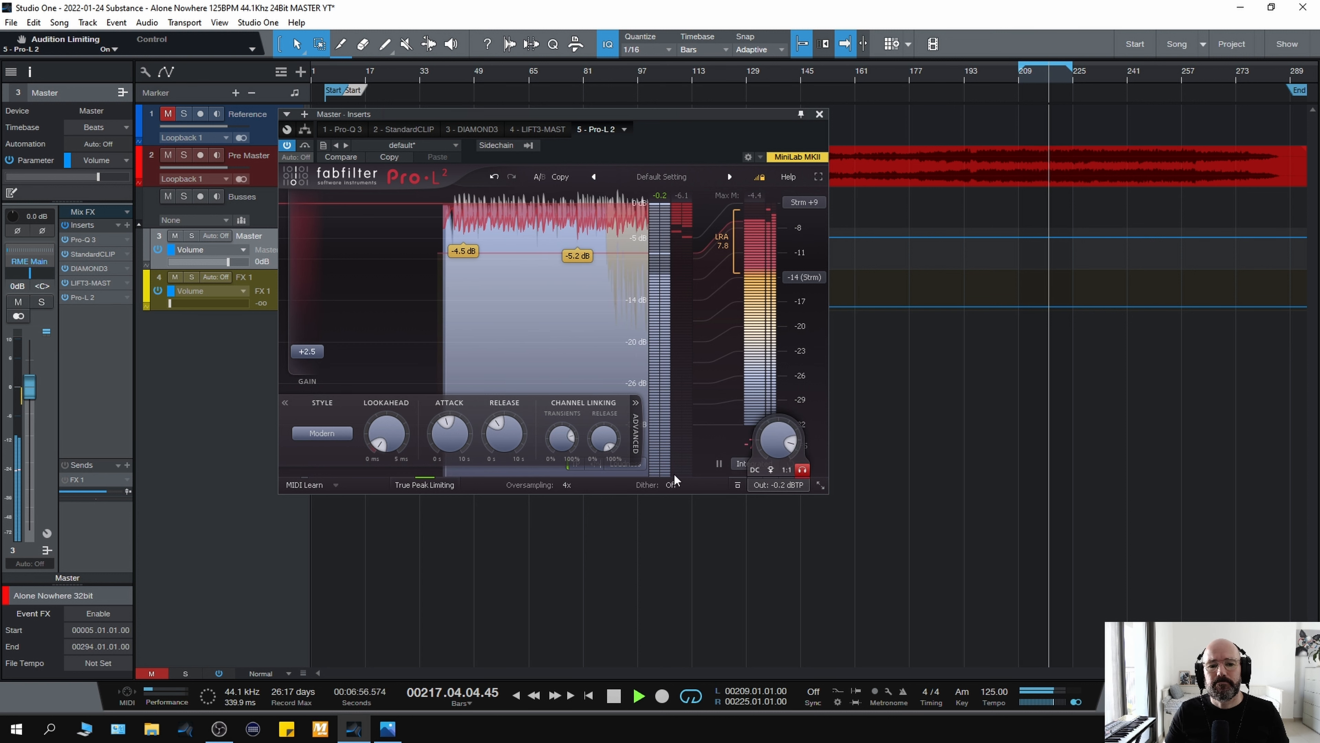
mouse_move(499, 437)
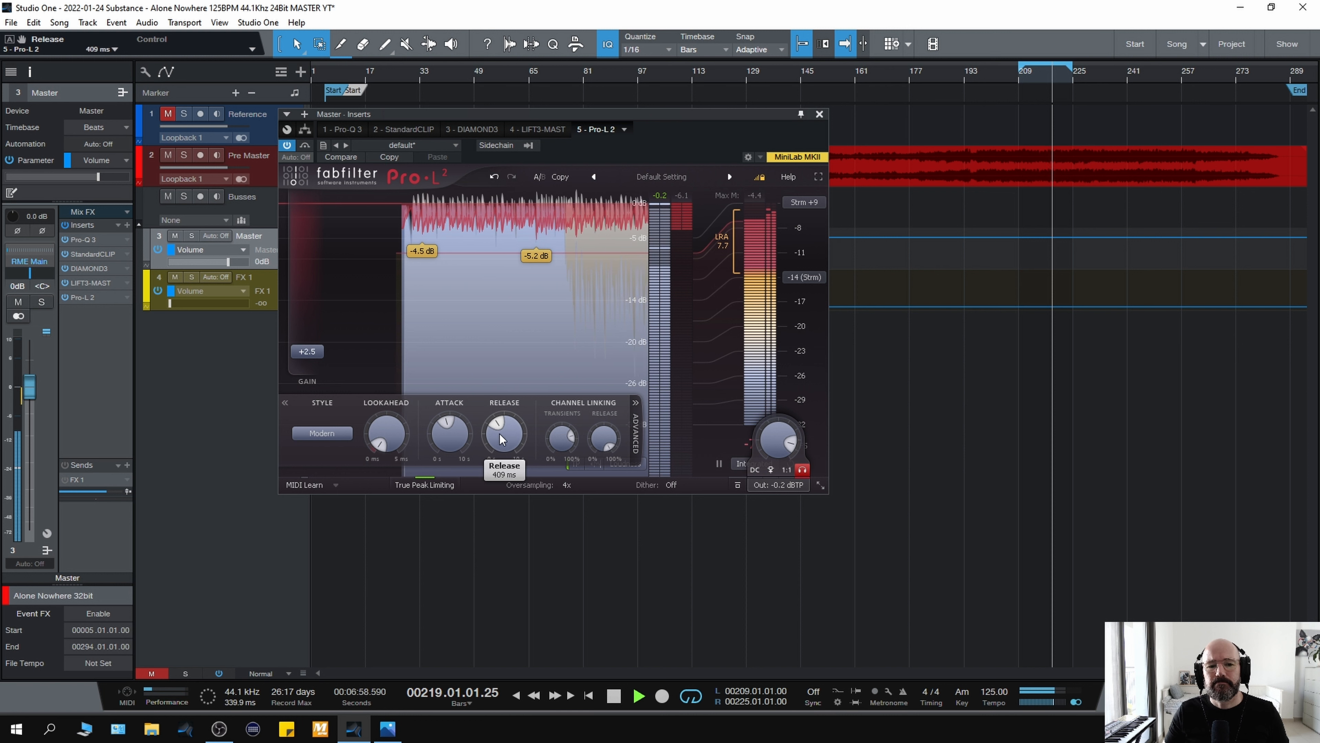
drag(500, 439, 501, 431)
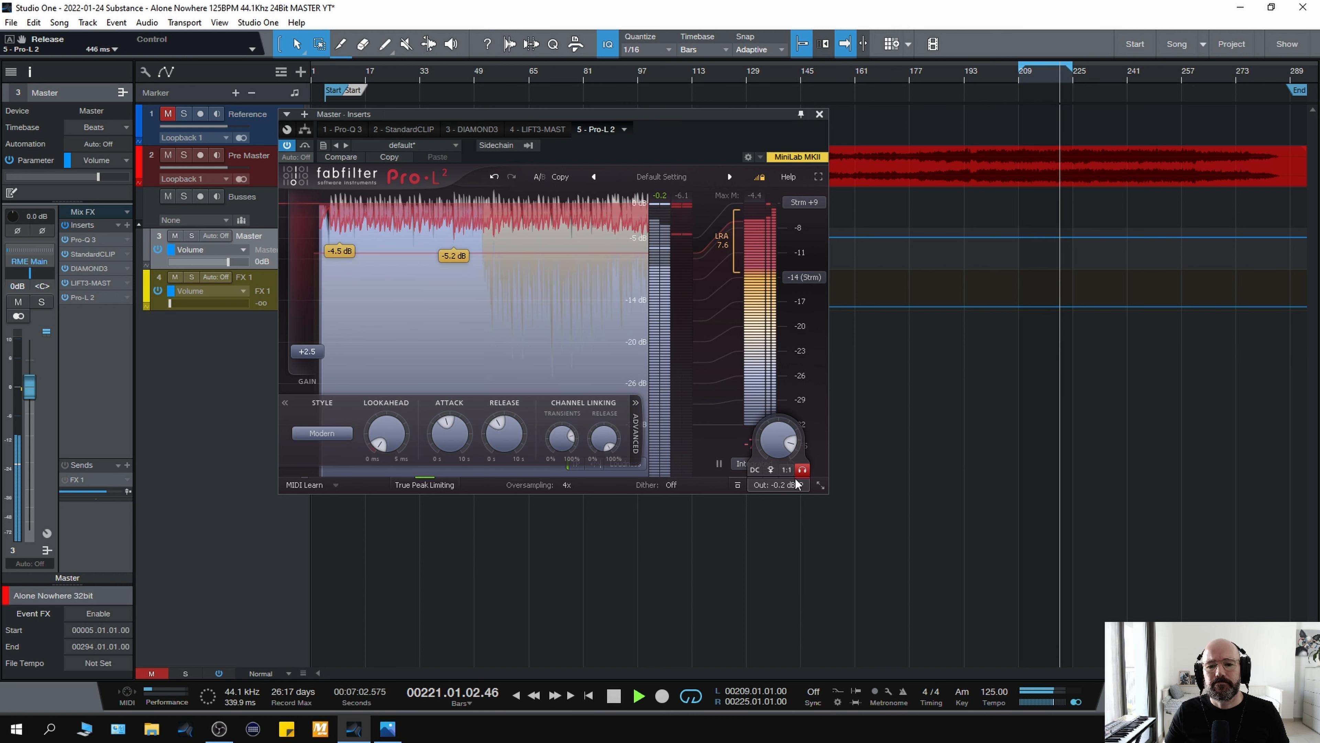
click(803, 469)
- Lower Pro-L 2's gain to about +2.0 dB, close the plug-in, and stop playback
mouse_move(318, 354)
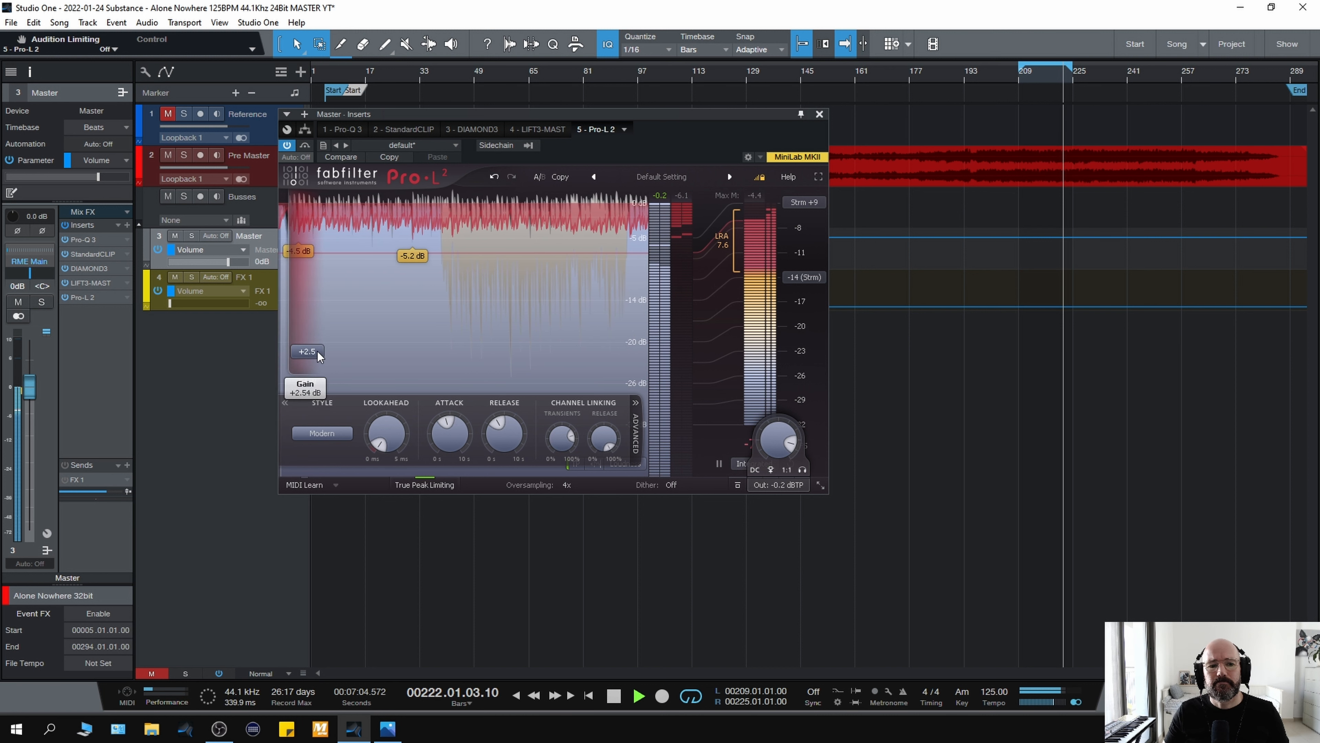
drag(318, 351, 318, 355)
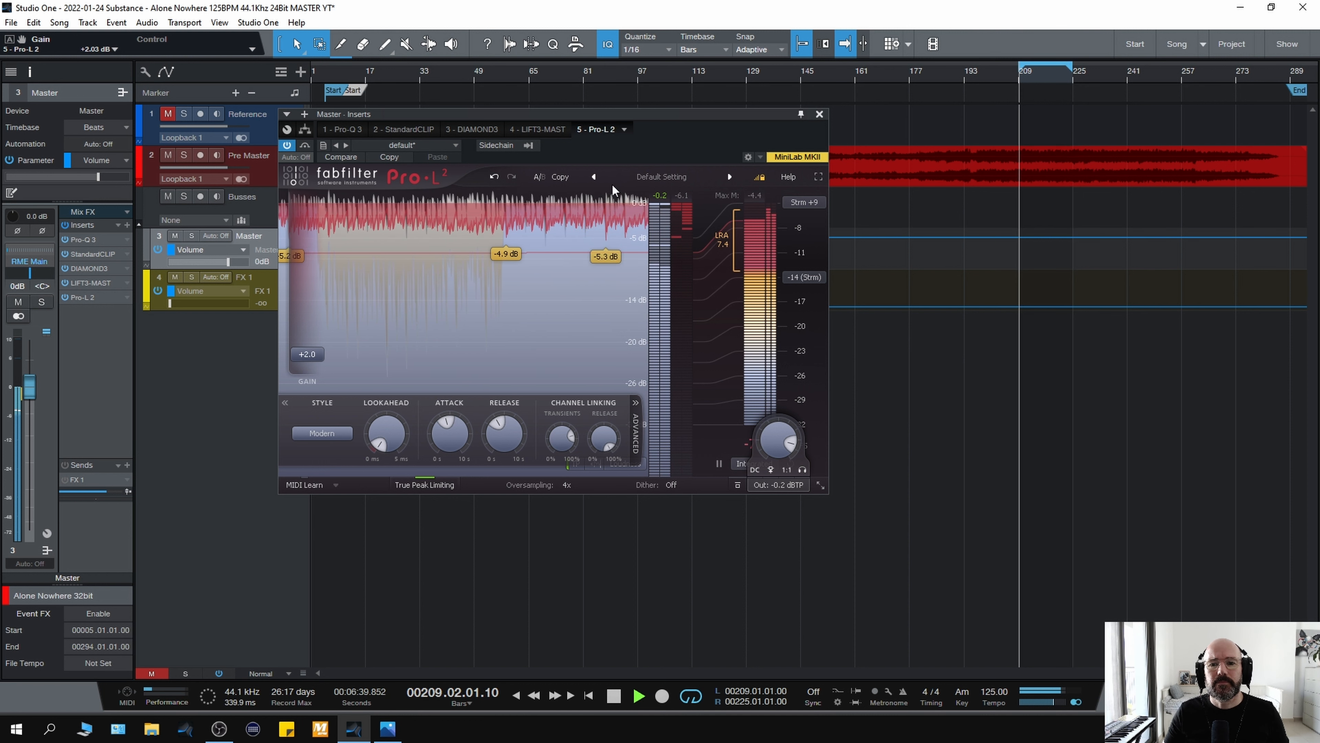
click(819, 115)
key(space)
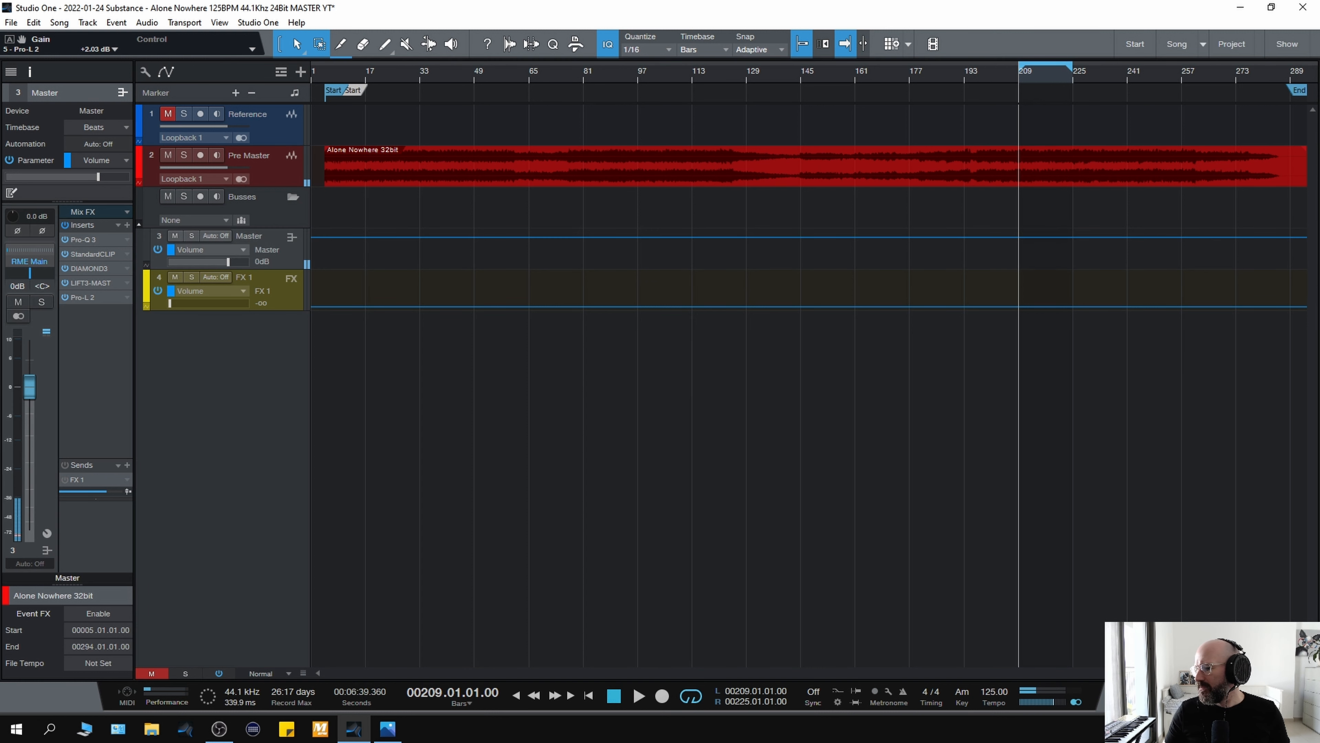
- Loudness-match Alone Nowhere 32bit.wav to the master on MetricAB's Playback page and compare them during playback
key(F11)
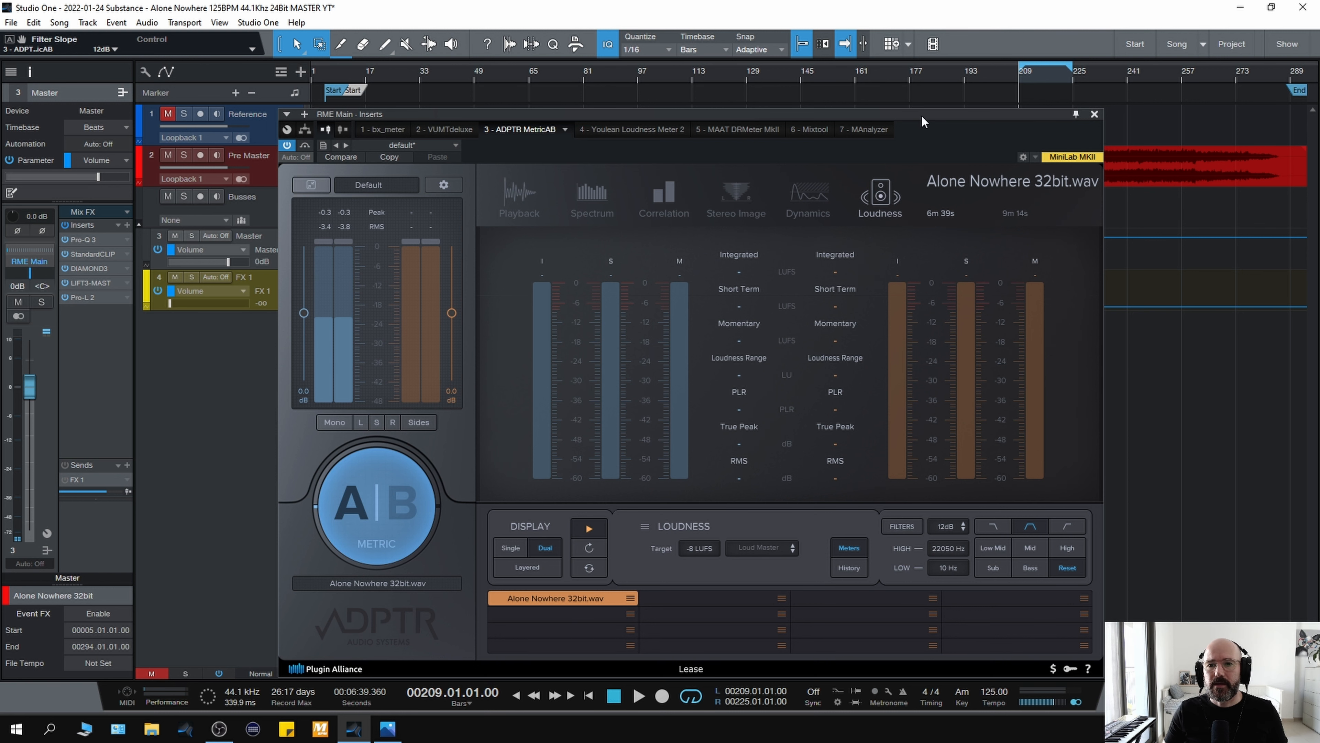
drag(921, 116, 938, 58)
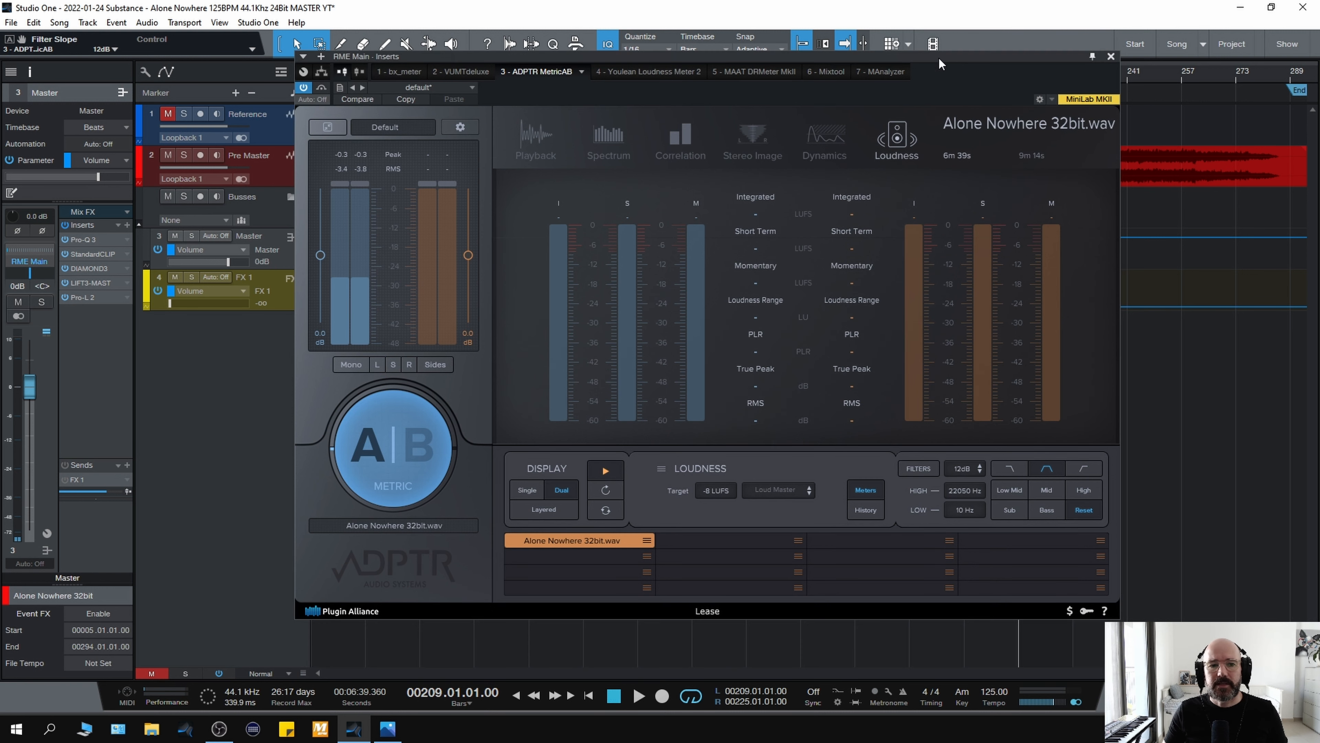
click(538, 146)
key(space)
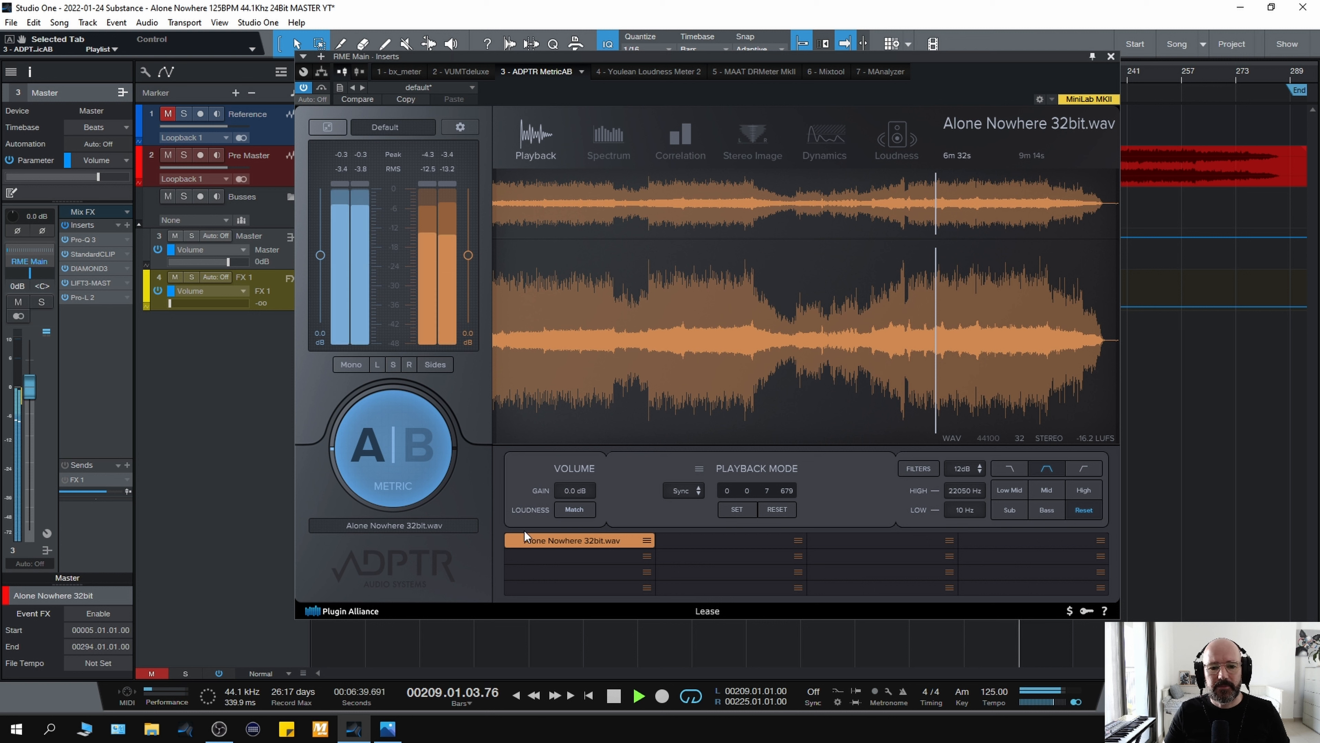
click(587, 510)
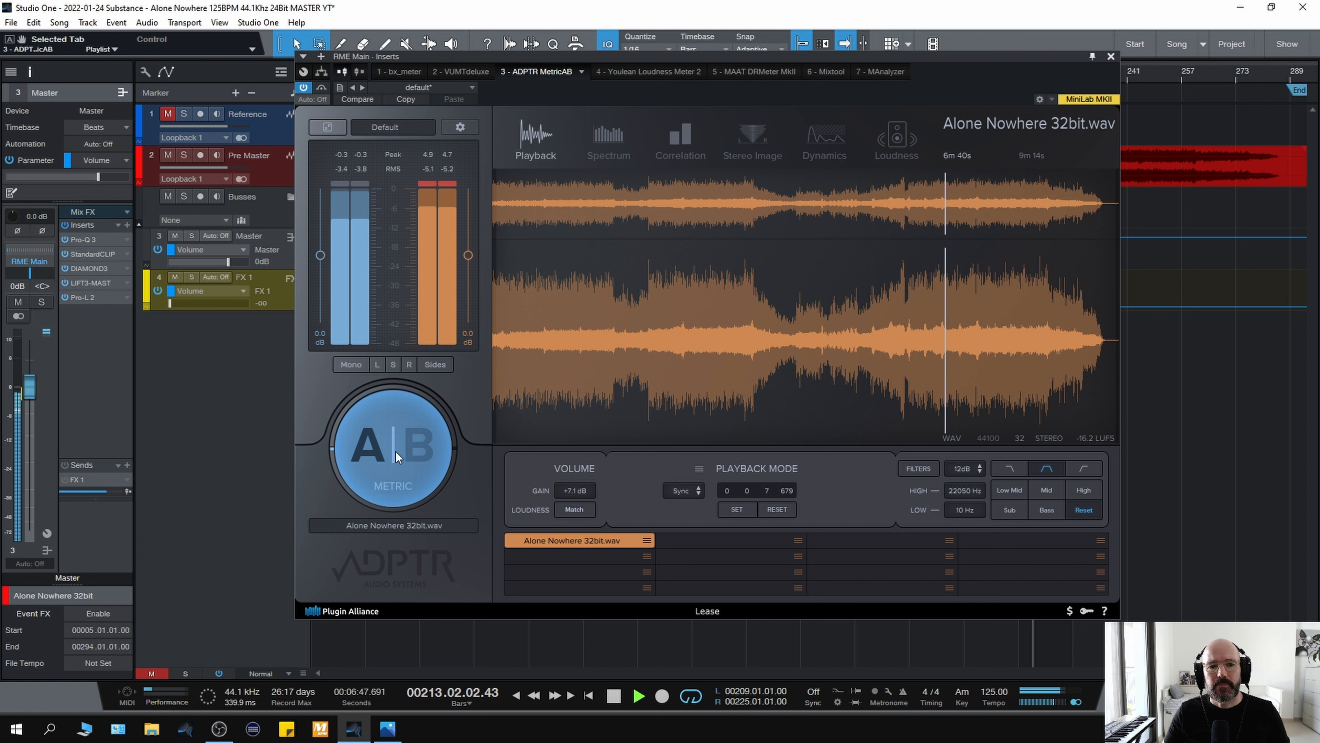
key(space)
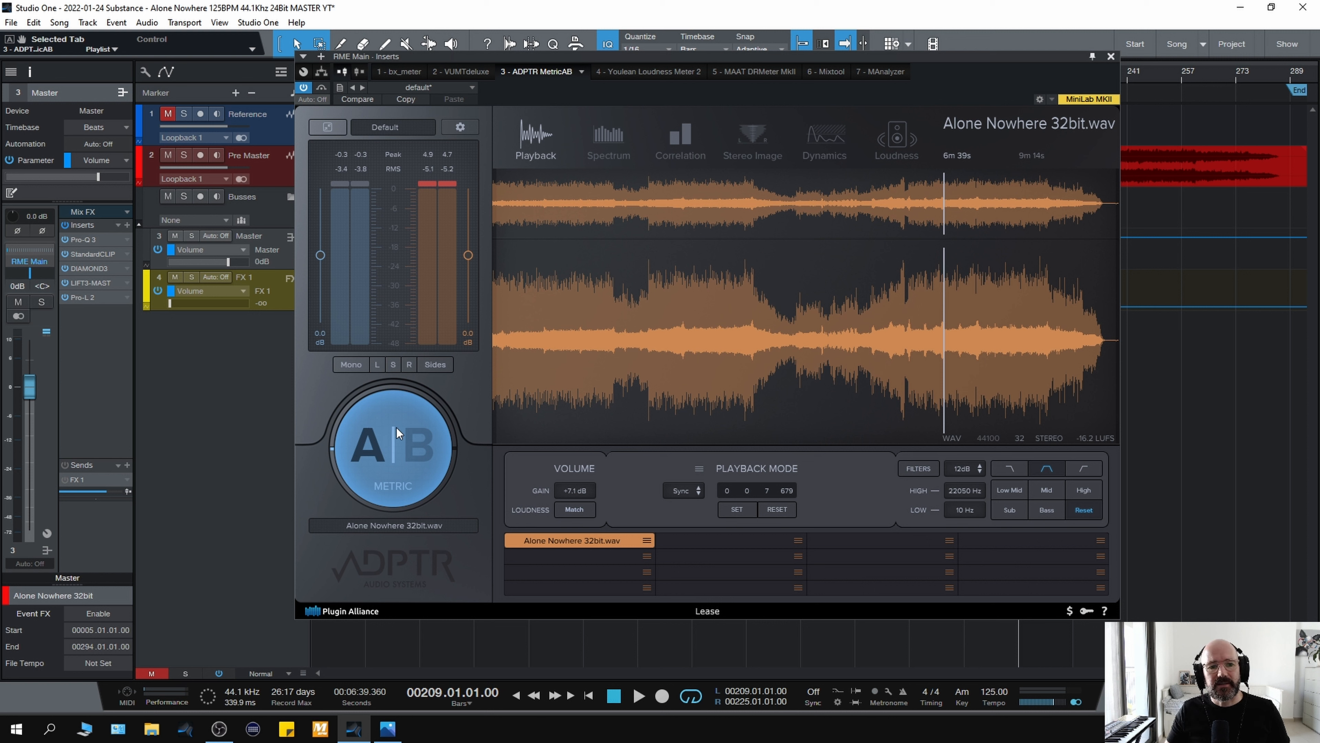
- Play the loop and compare the master with Alone Nowhere 32bit.wav in MetricAB, checking both sources on the Loudness page
key(space)
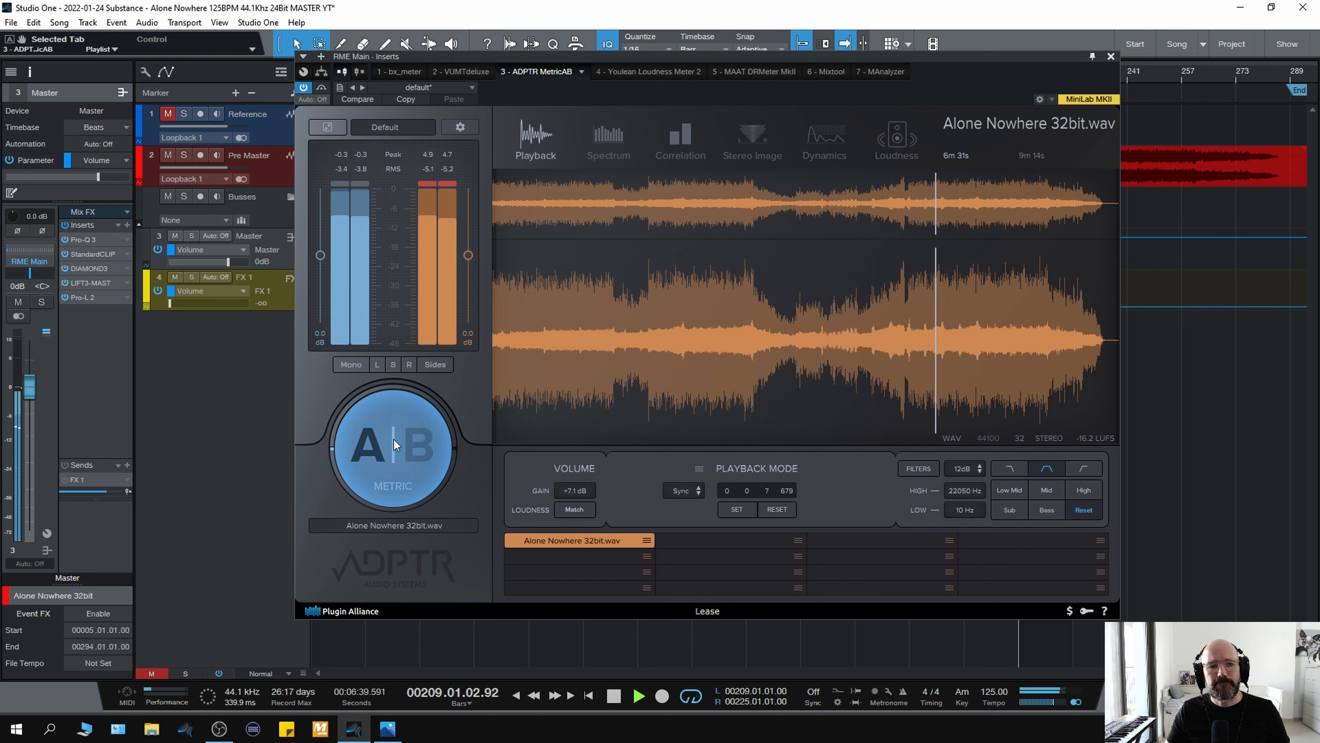
click(396, 443)
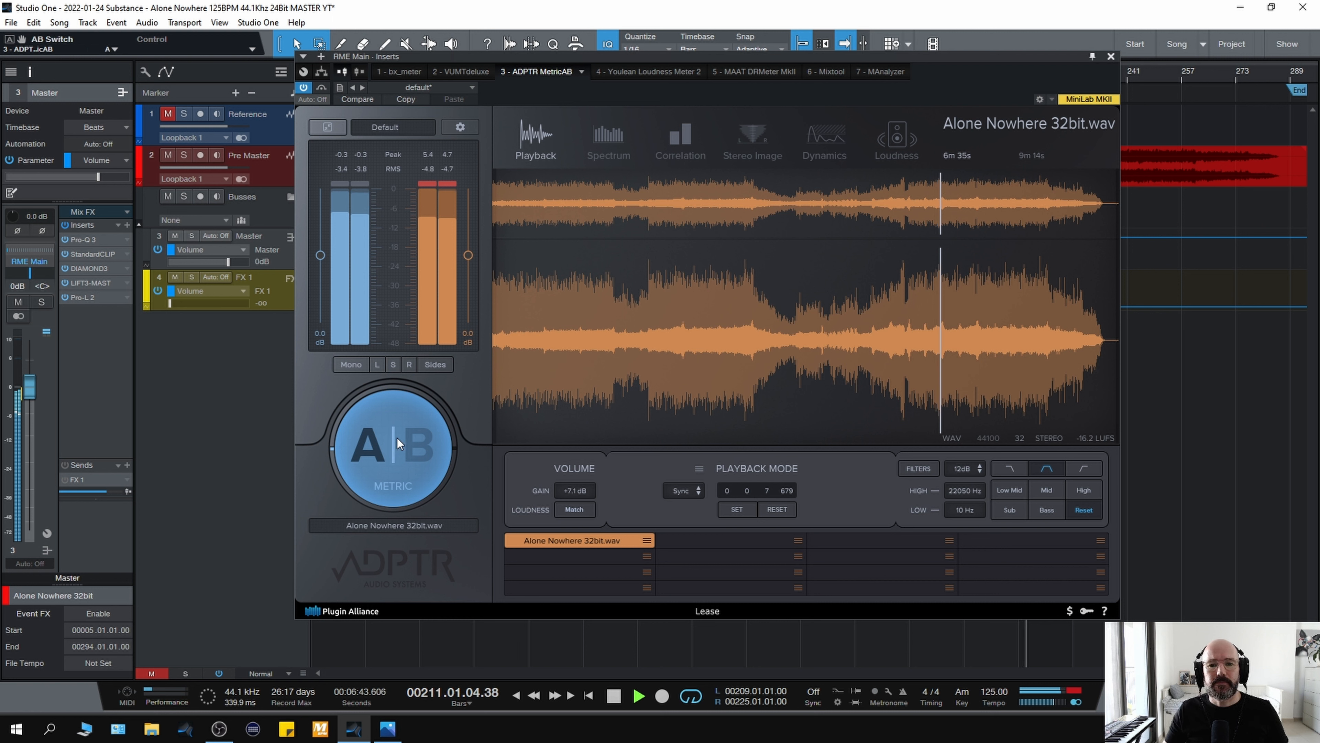
click(397, 437)
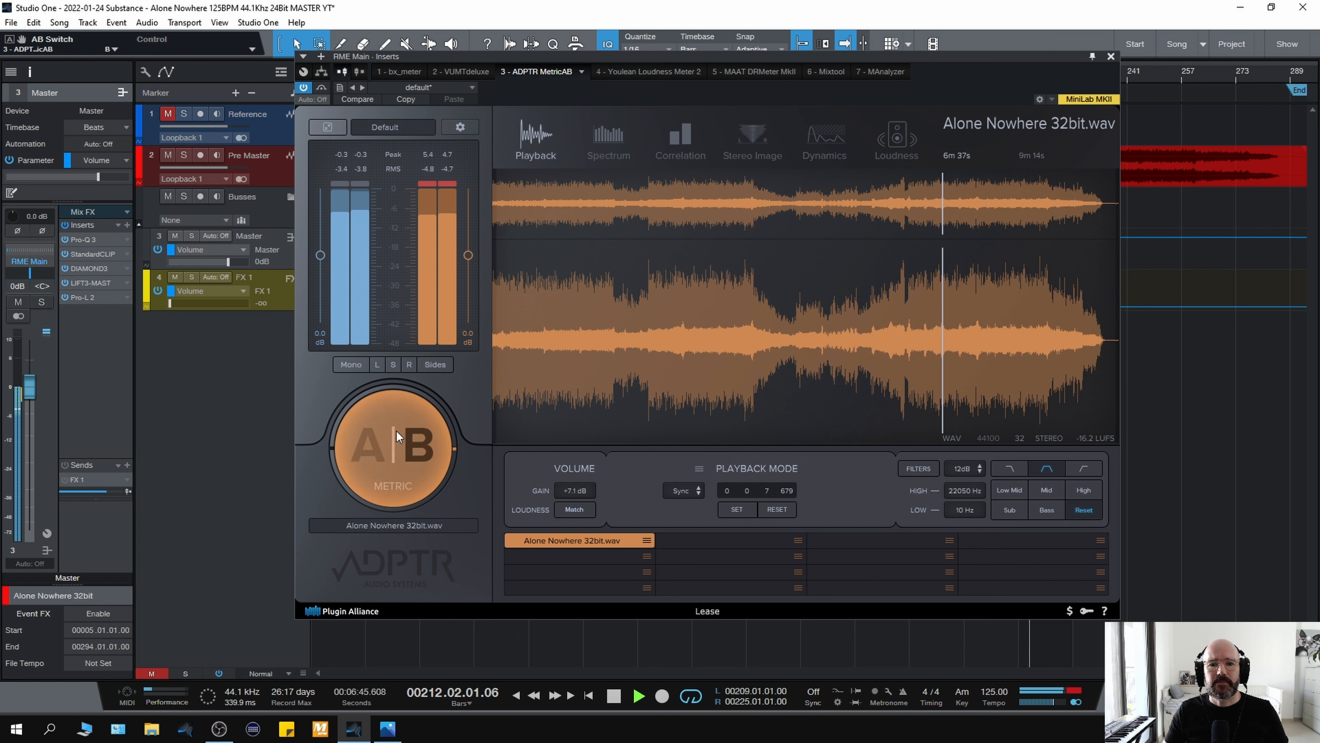
click(895, 142)
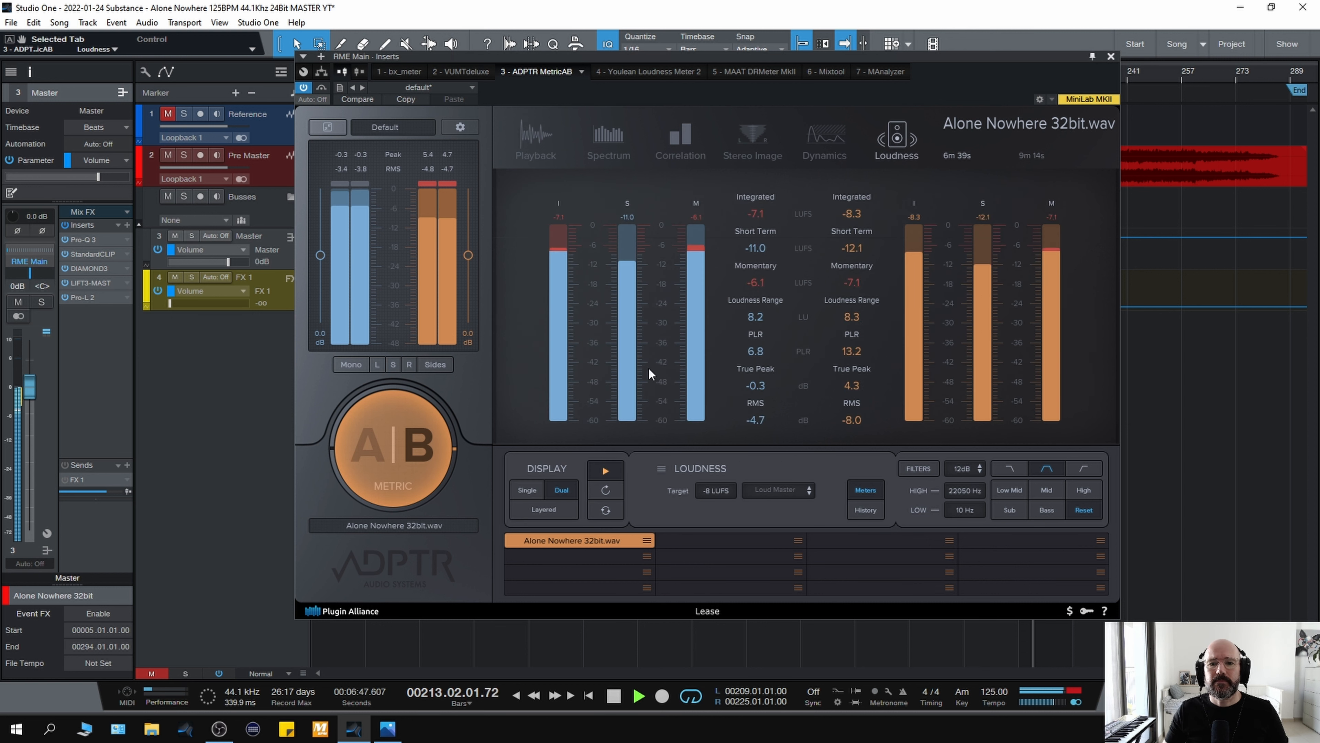
click(398, 453)
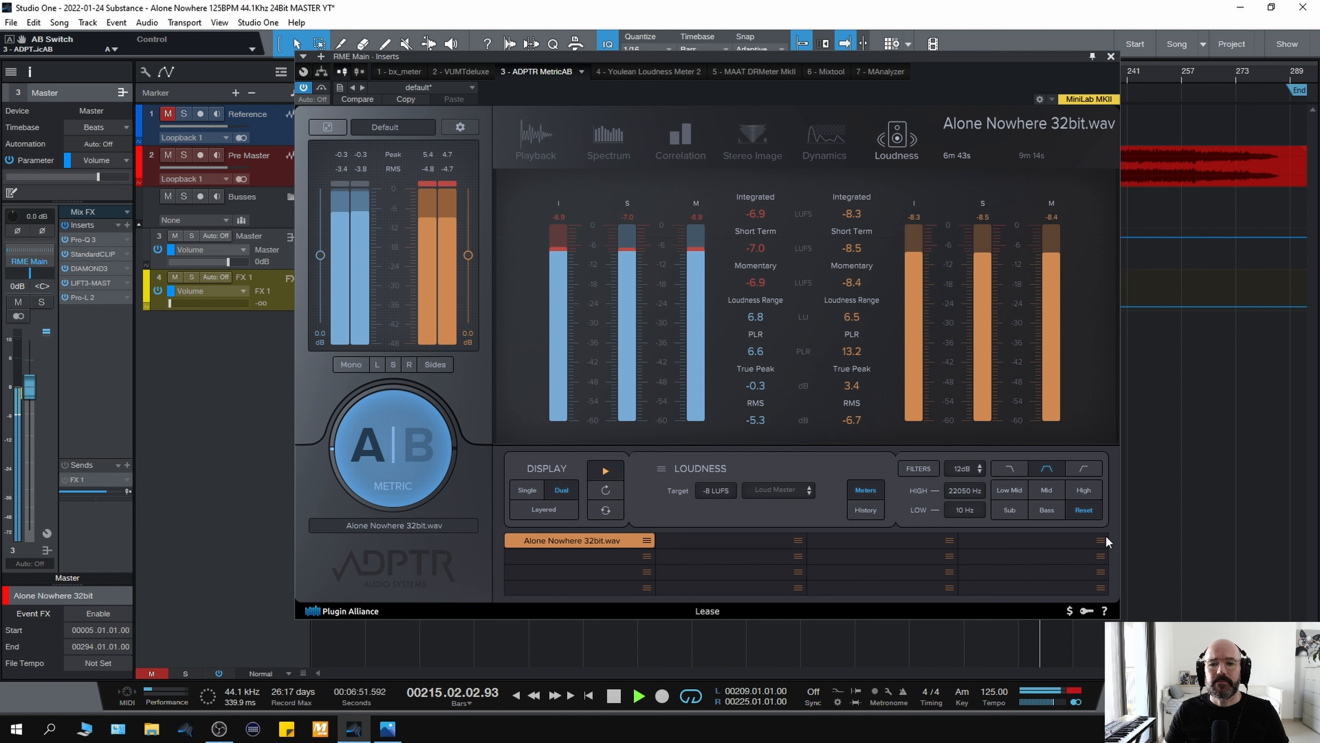
- Compare the master with the unmastered file through MetricAB's Bass and Sub filters, and reset the filter to full range
click(1046, 512)
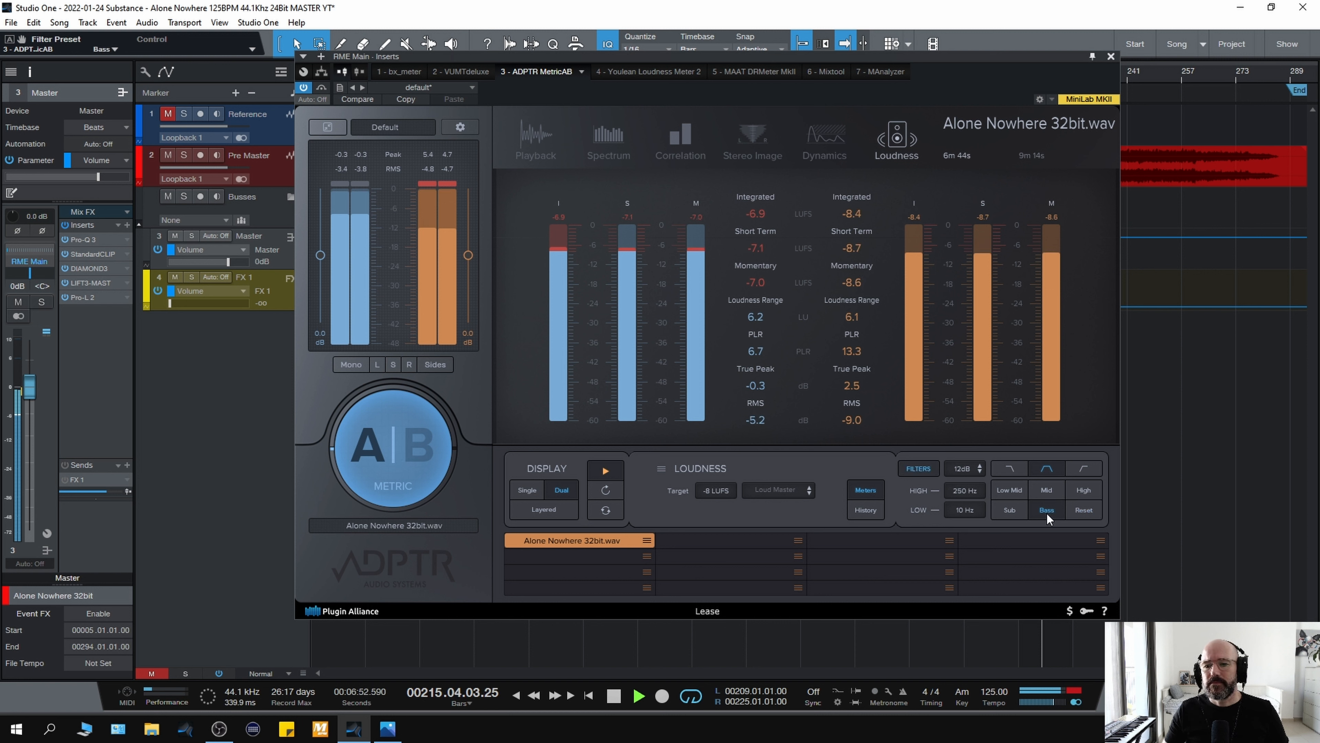
click(390, 460)
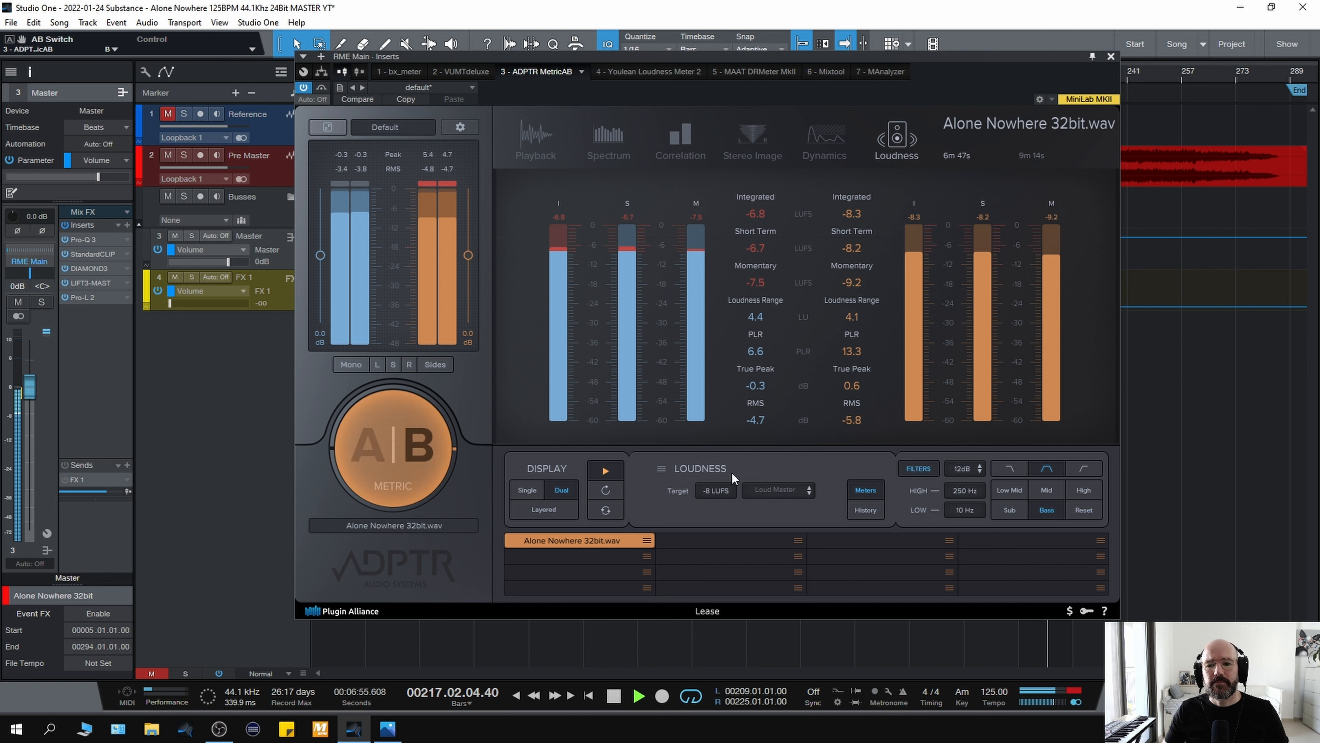
click(1008, 509)
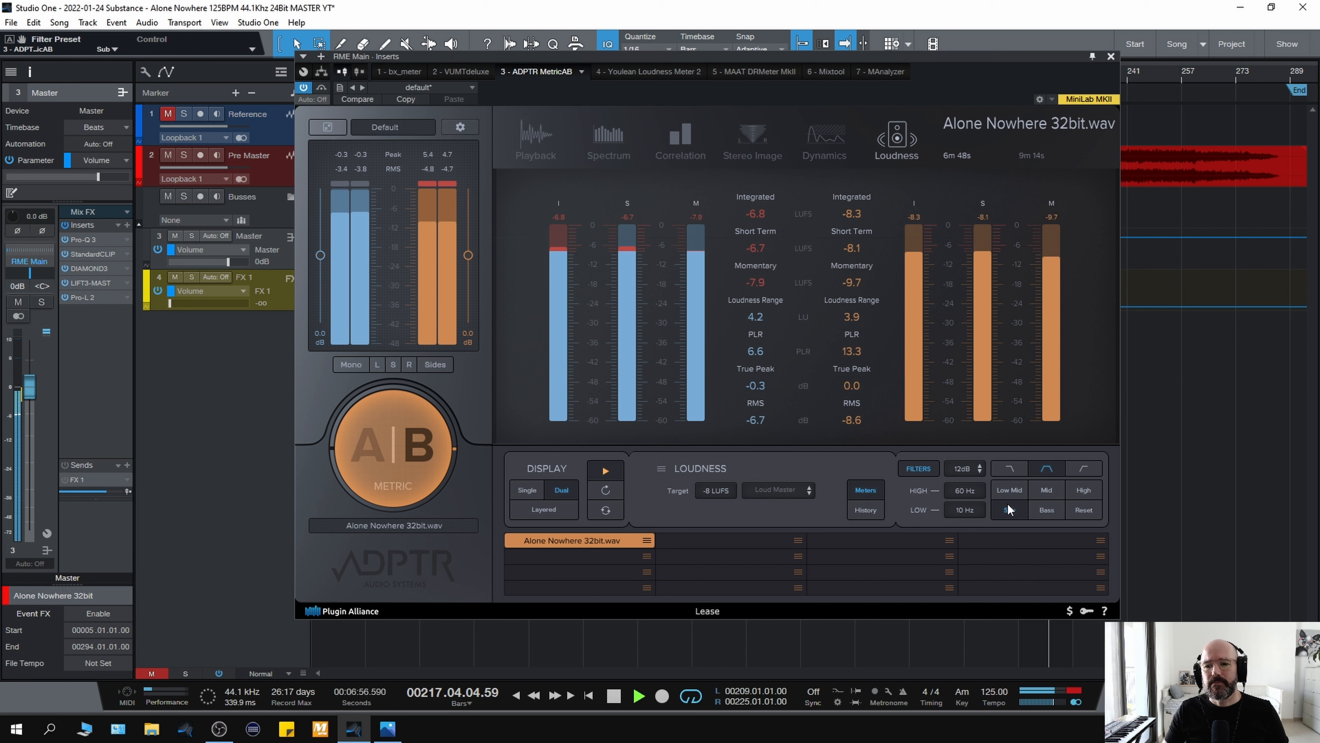
click(390, 445)
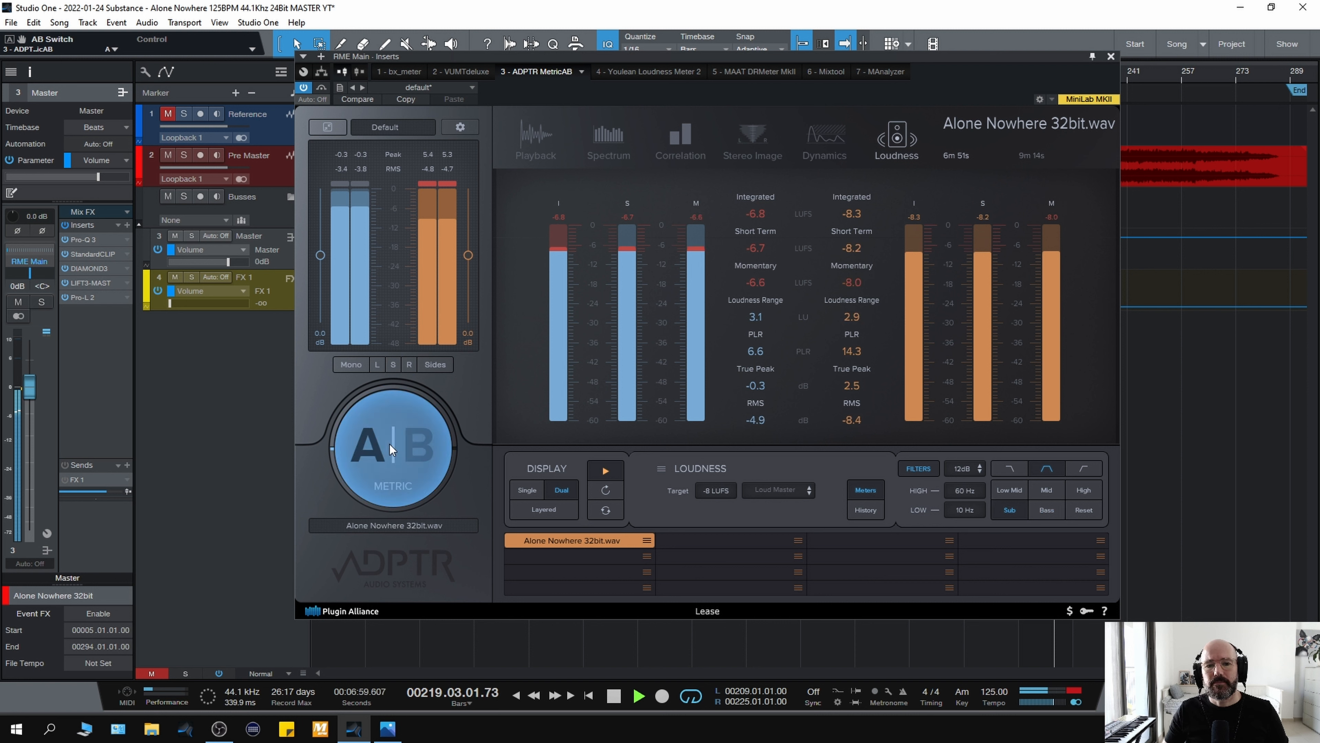
click(390, 443)
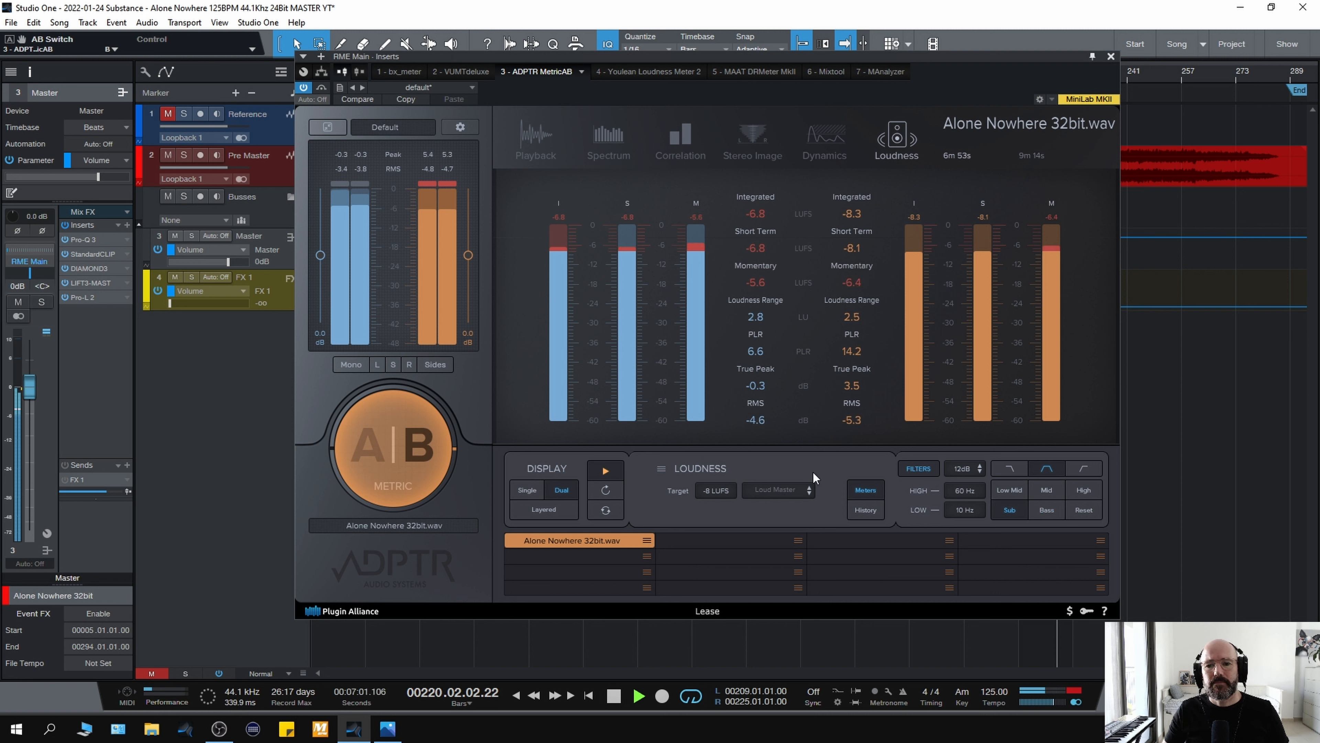
click(1045, 510)
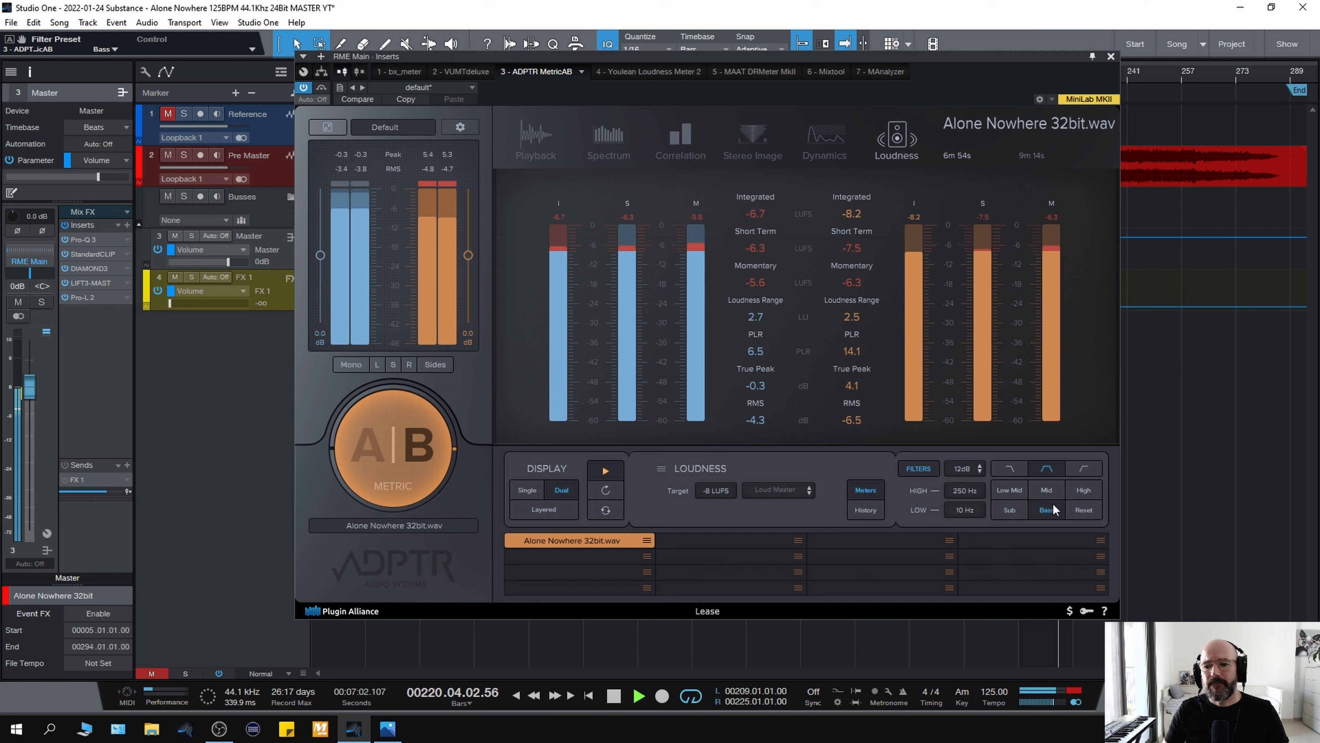
click(1087, 509)
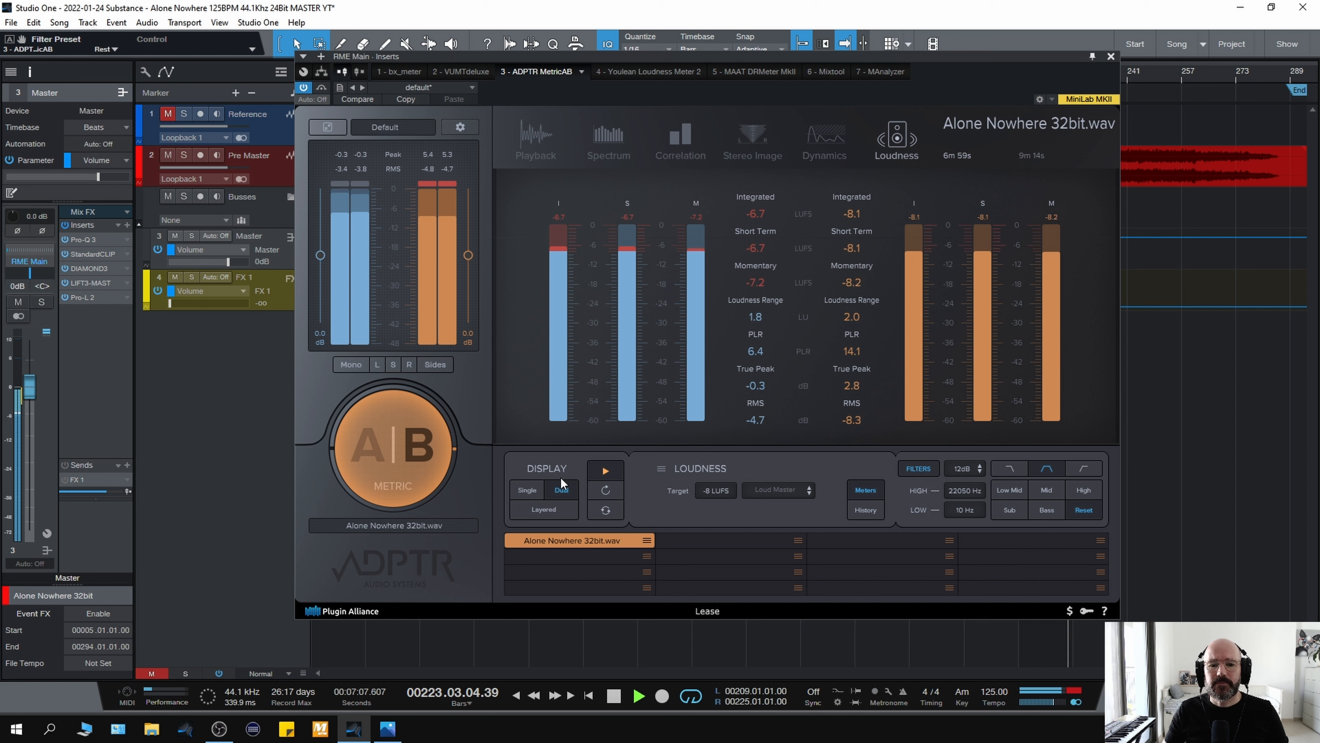
- Return to MetricAB's Playback page and compare the full-range master with the unmastered file during playback
click(533, 143)
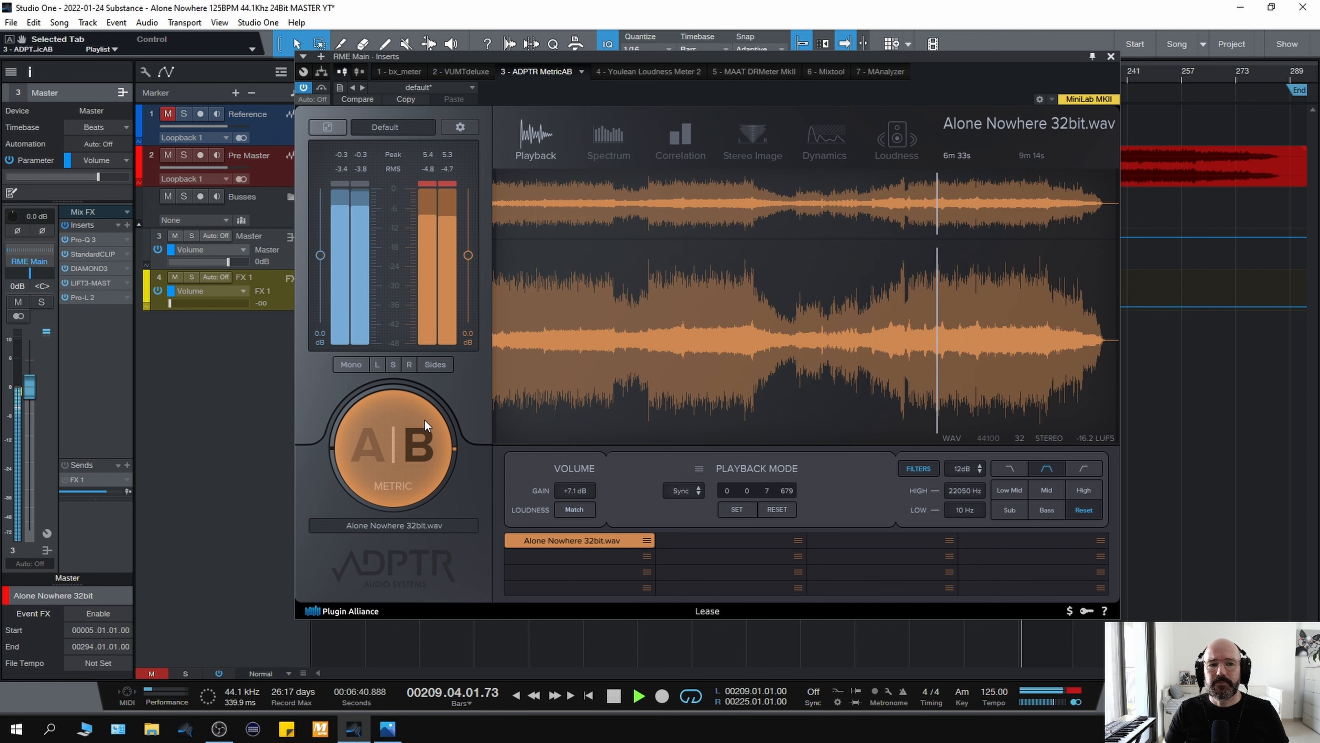
click(417, 453)
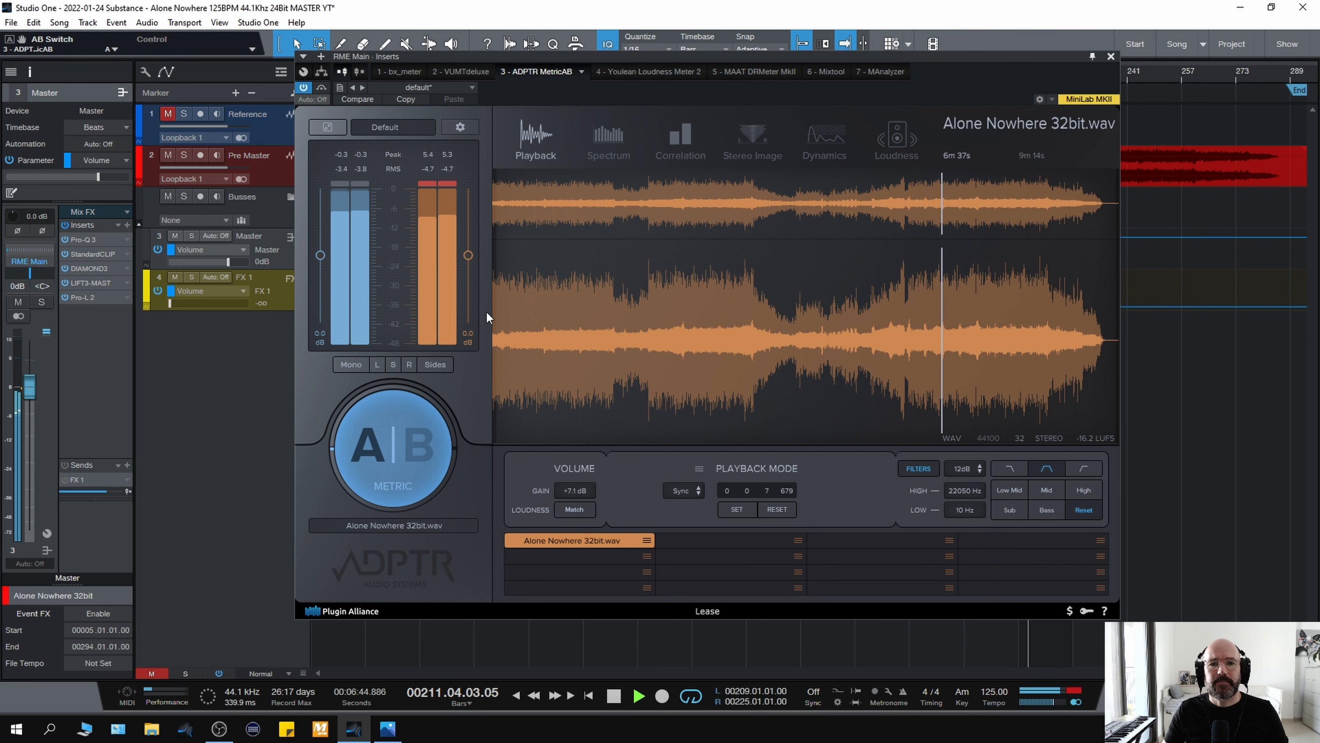
drag(763, 53, 774, 74)
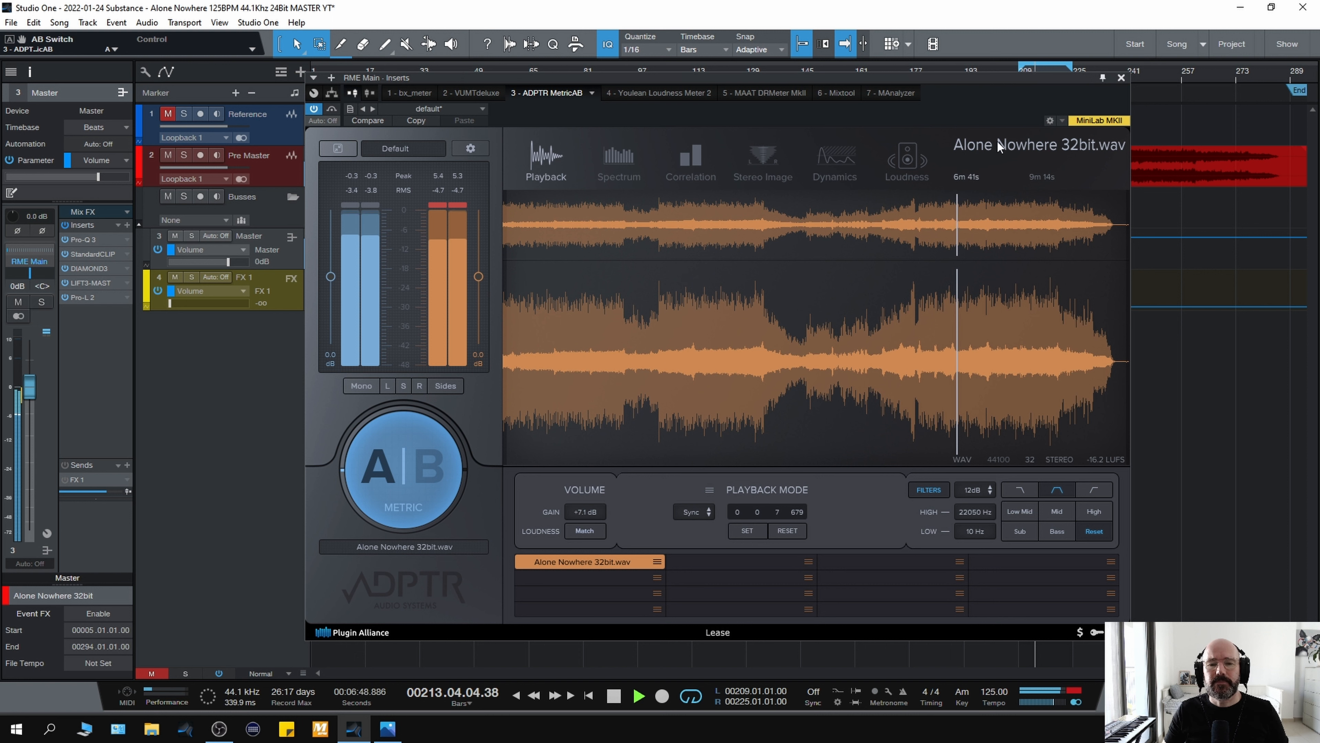
click(396, 469)
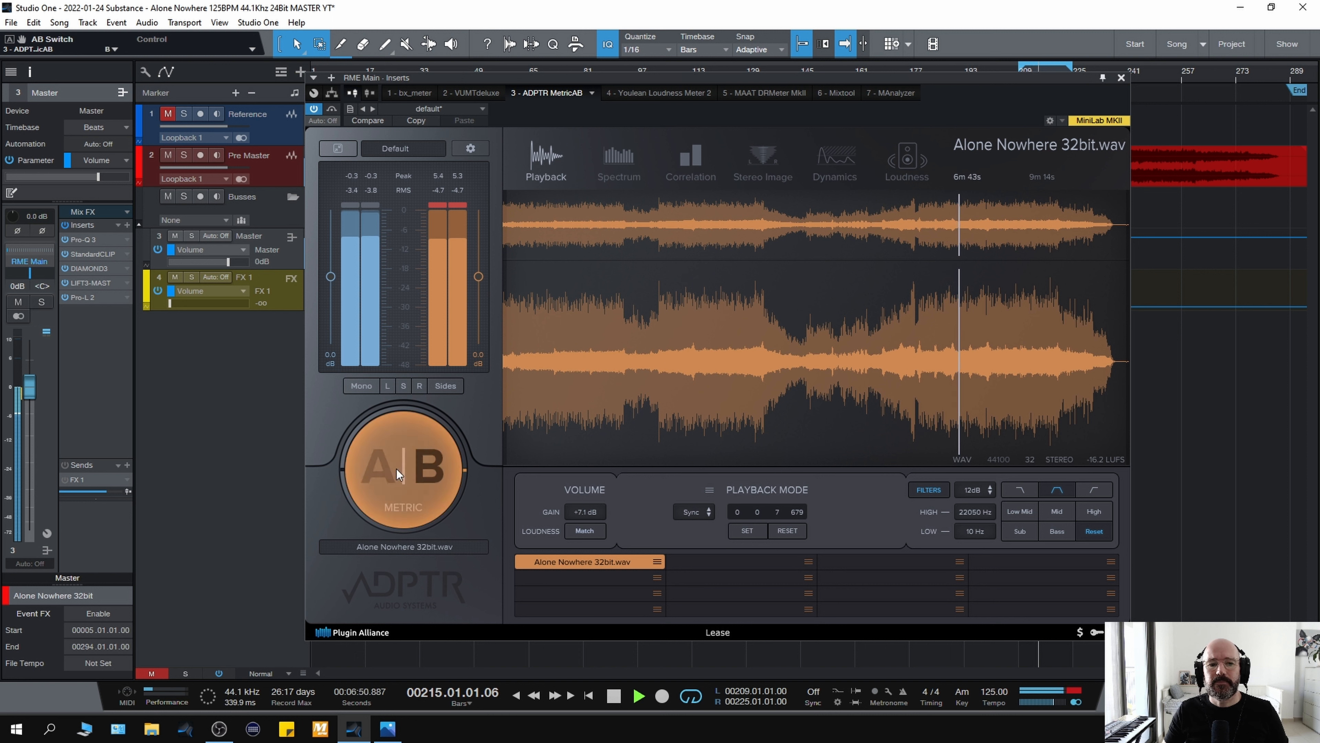
click(396, 469)
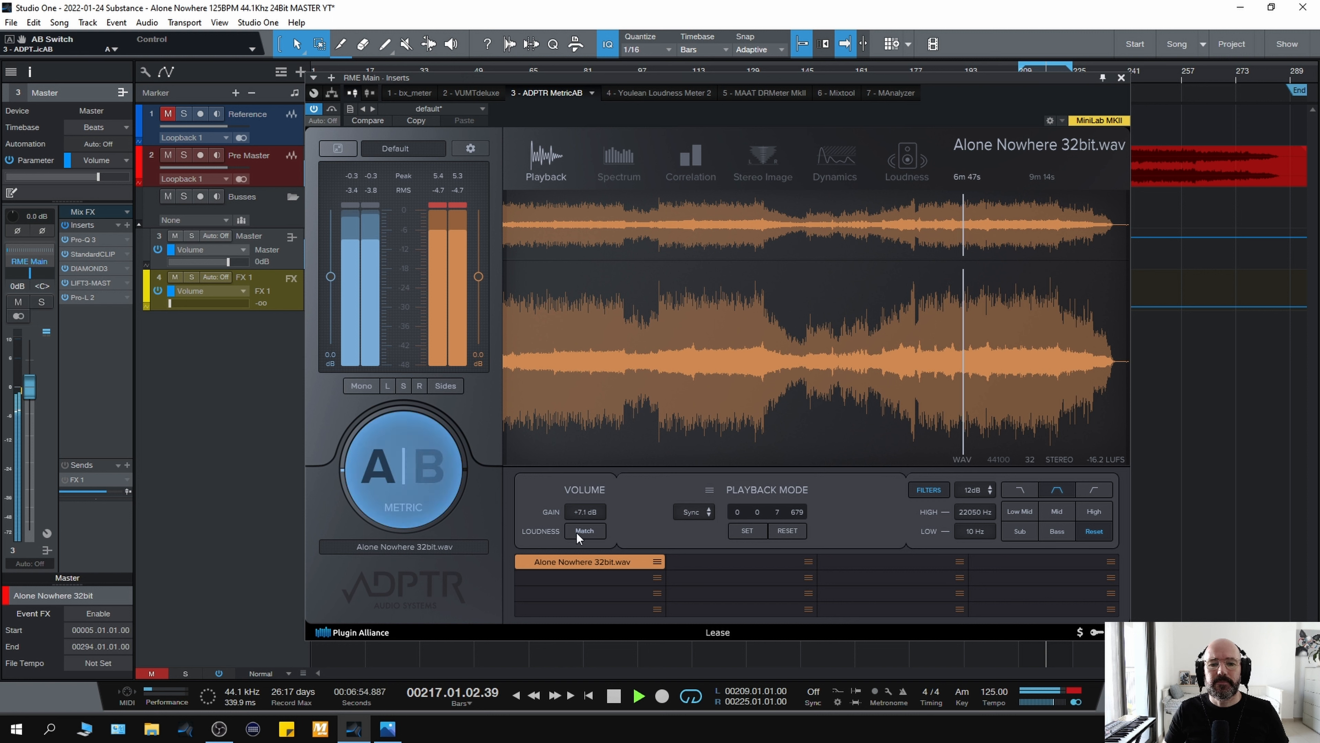
- Loudness-match the unmastered file to the master again, alternate between the two sources, and stop playback on the master
click(413, 472)
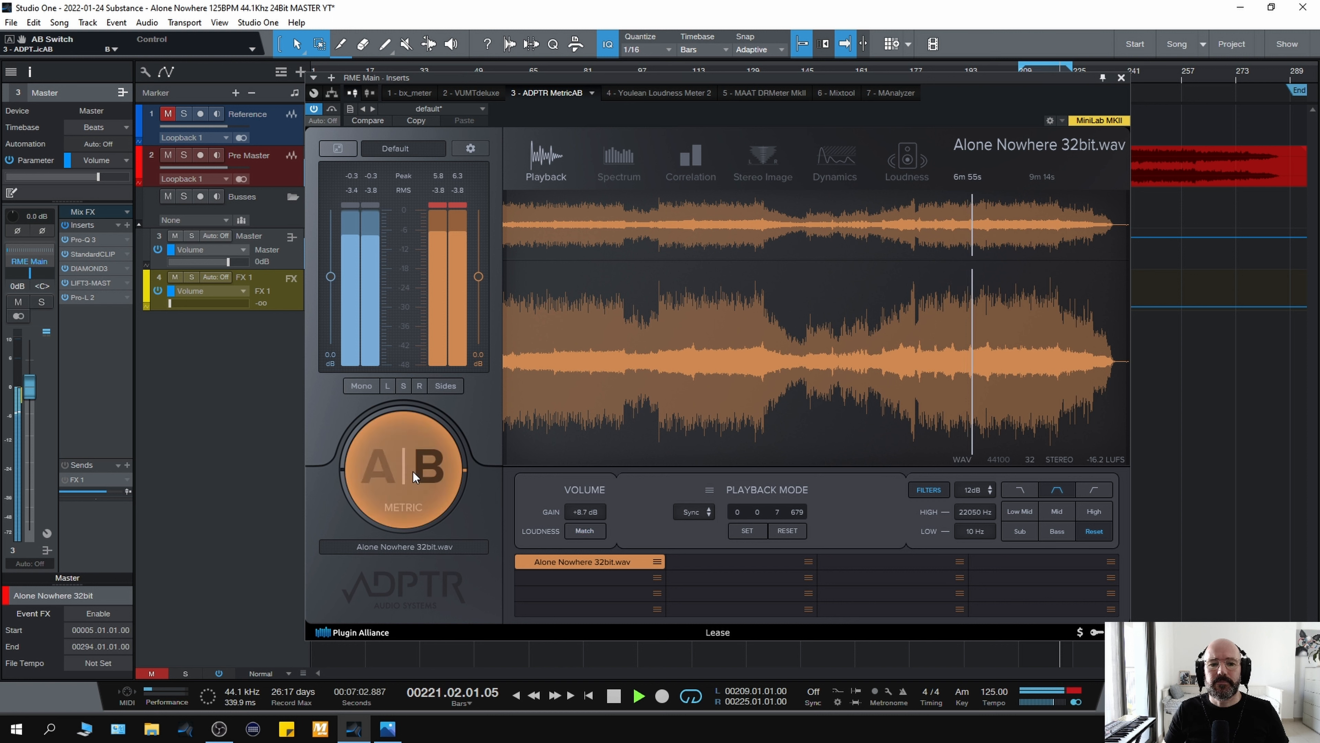
click(413, 472)
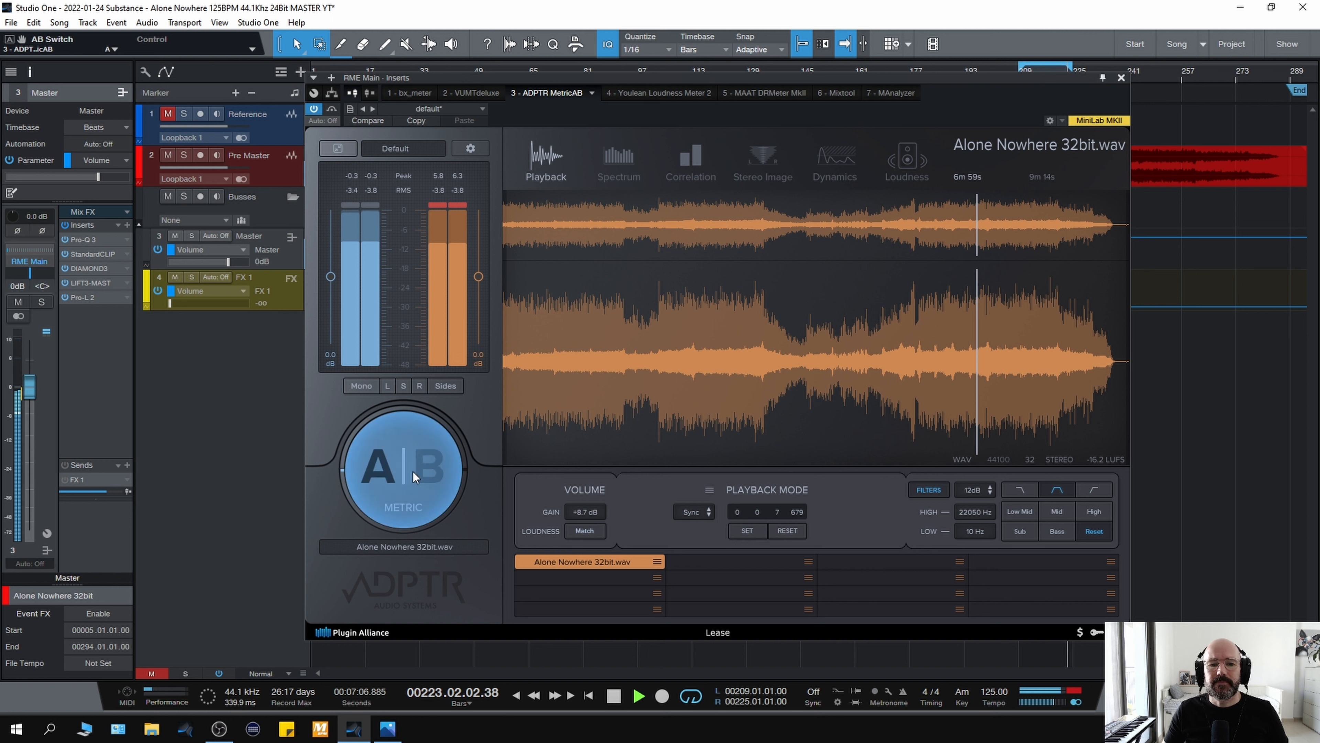
click(413, 472)
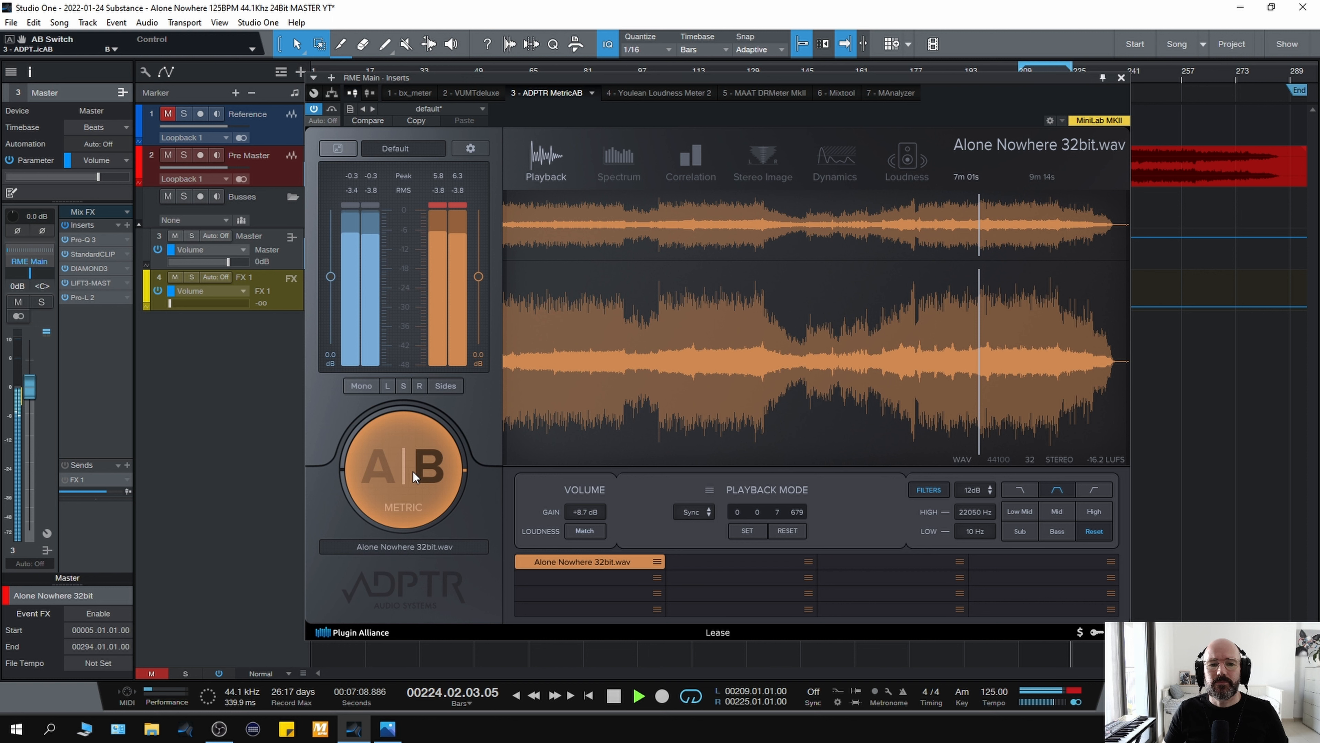
click(412, 472)
key(space)
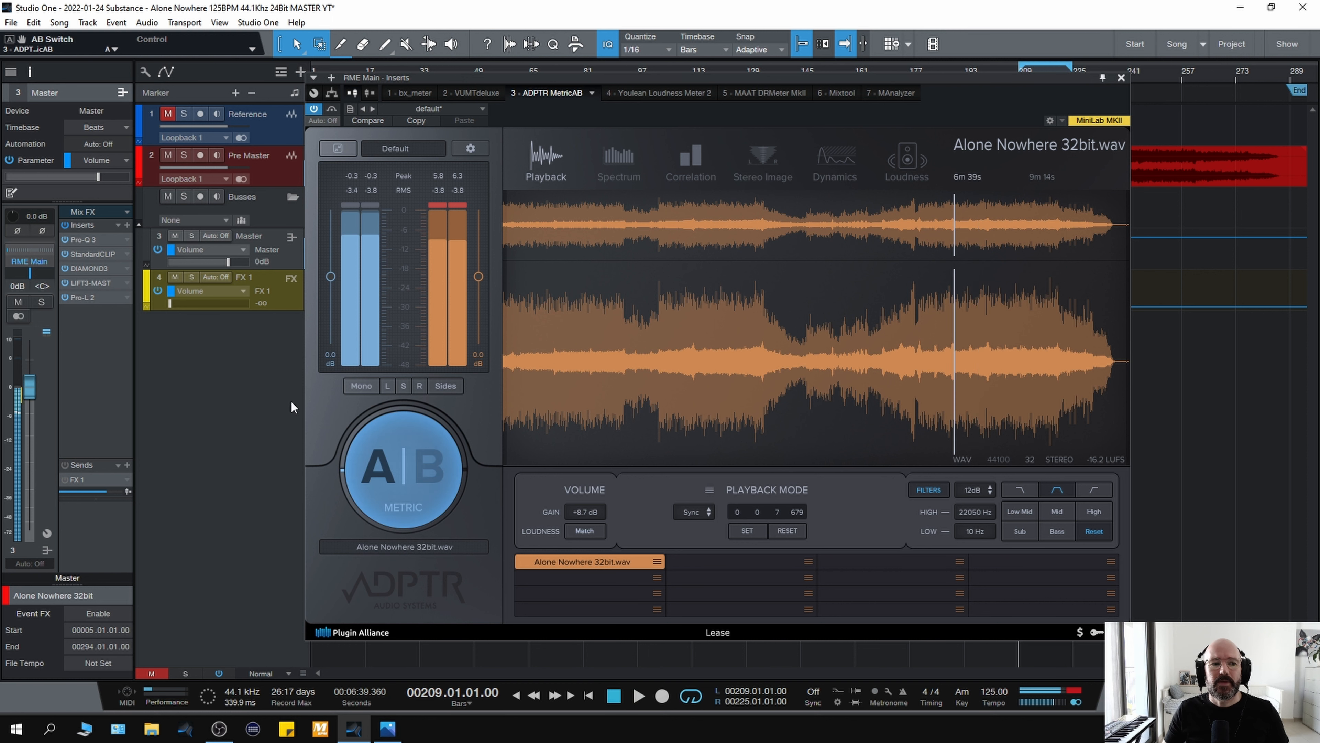
- Raise the low shelf in LIFT3-MAST on the Master channel and audition the change against bypass during playback
click(88, 284)
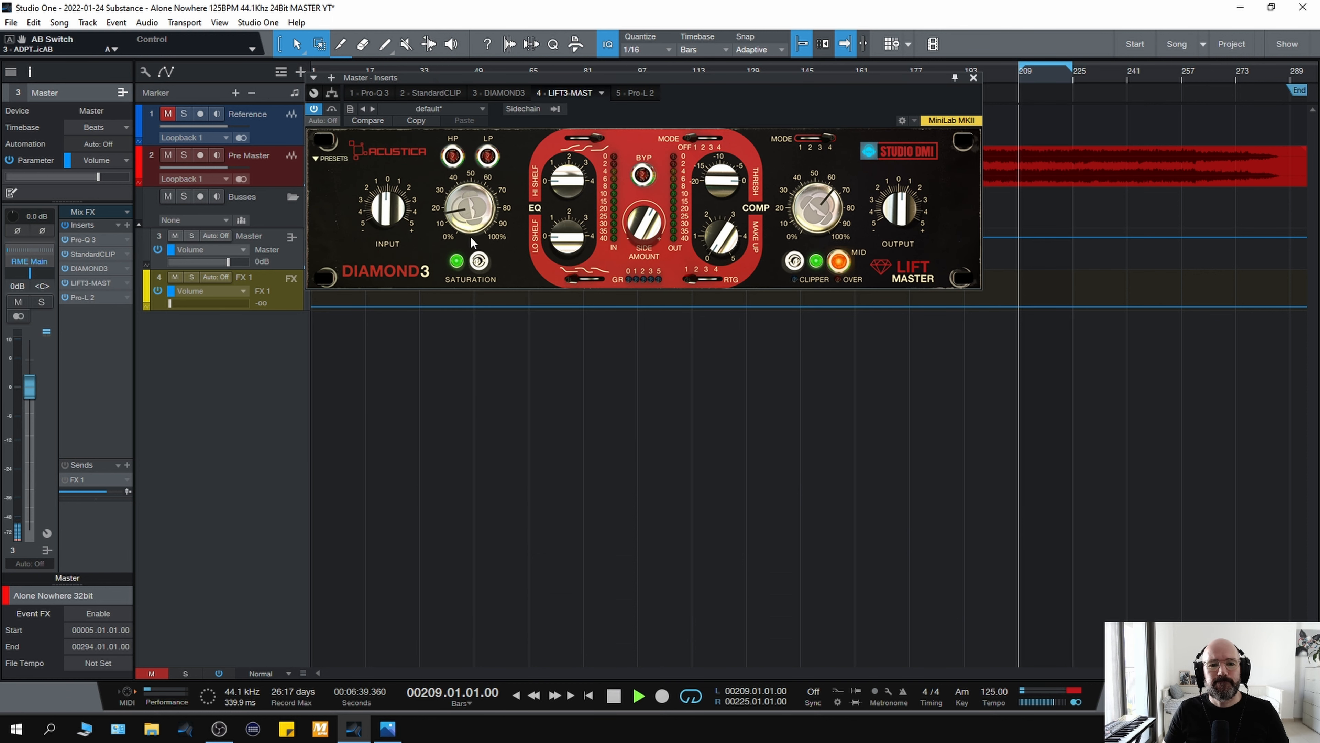
key(space)
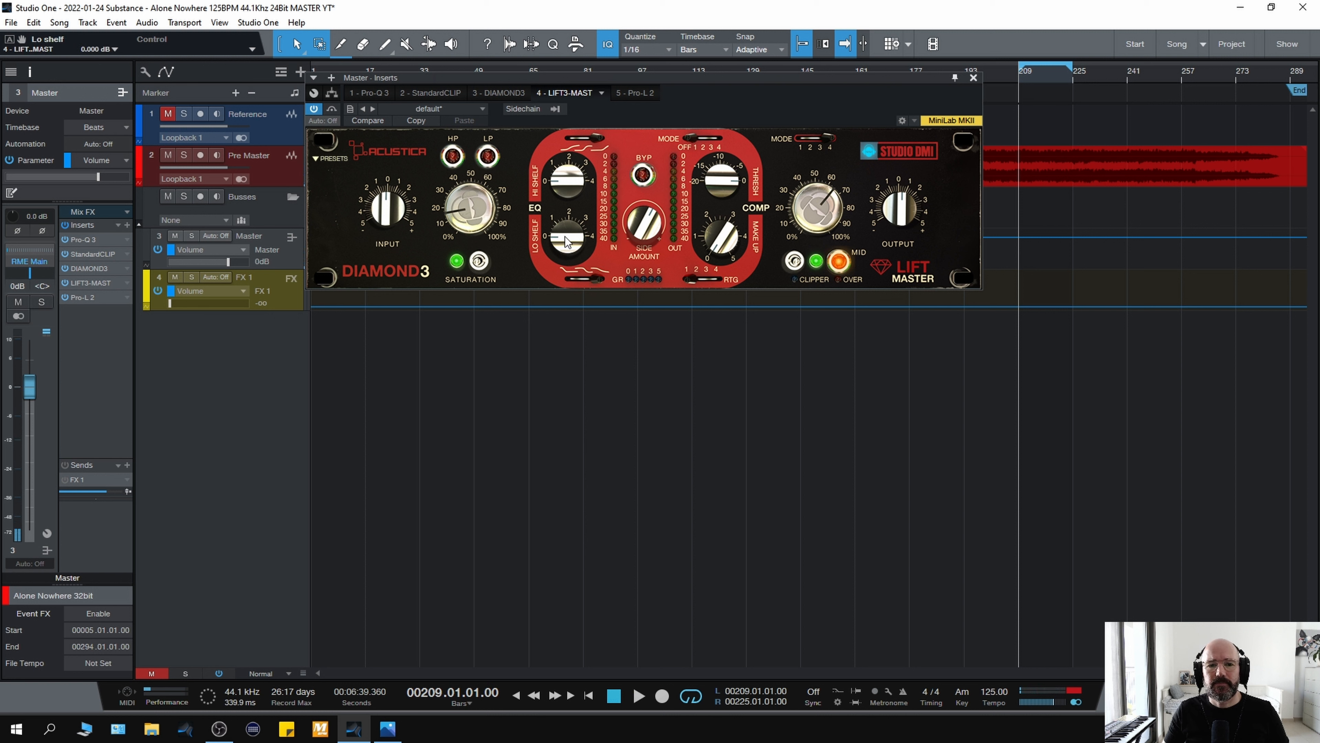
scroll(567, 241, up, 4)
key(space)
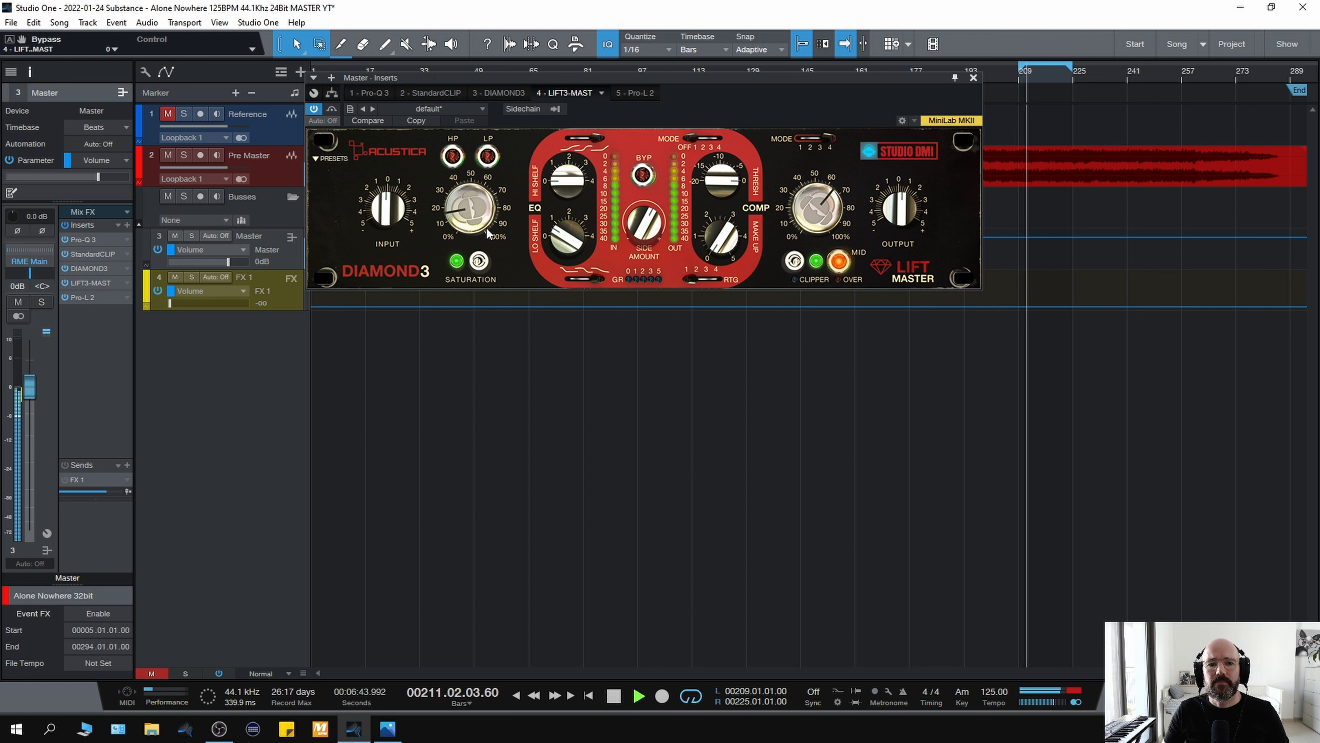
click(332, 109)
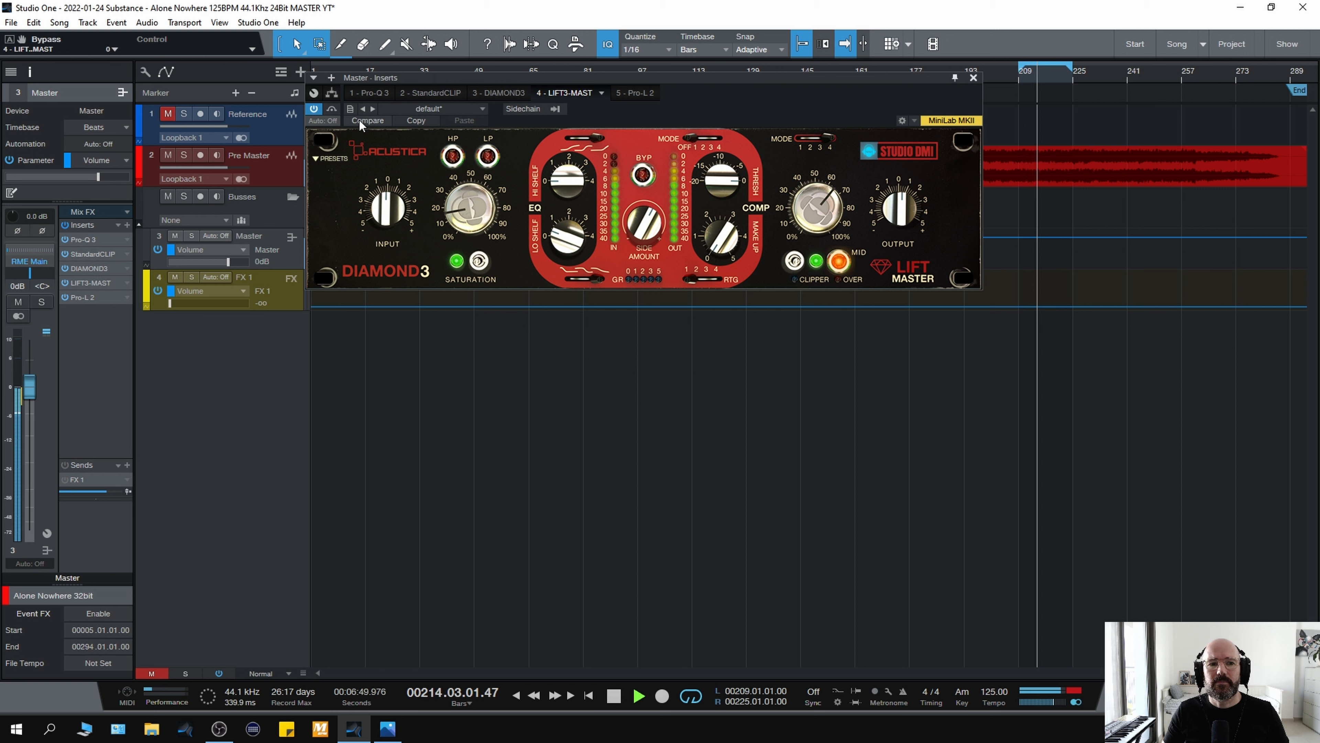
- Fine-tune Pro-L 2's gain and check the master's loudness against the unmastered file on MetricAB's Loudness page
click(100, 297)
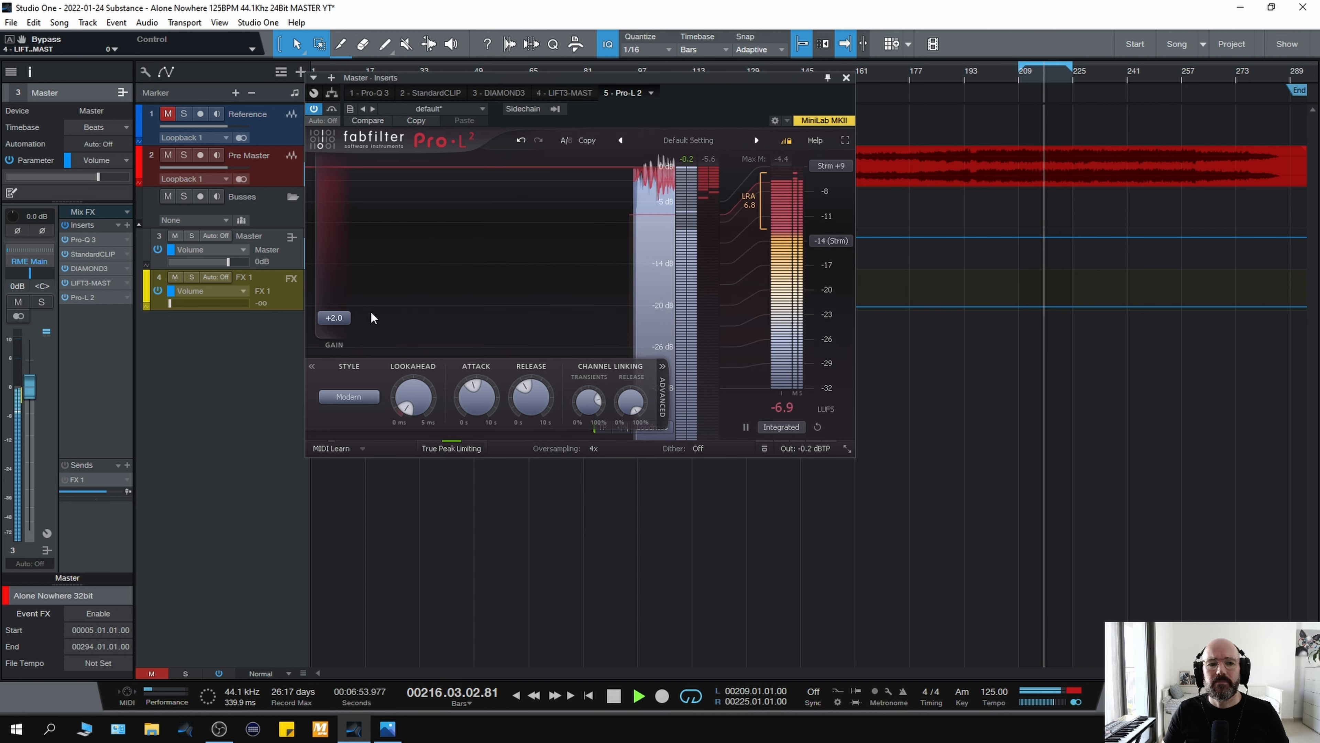
drag(343, 317, 343, 319)
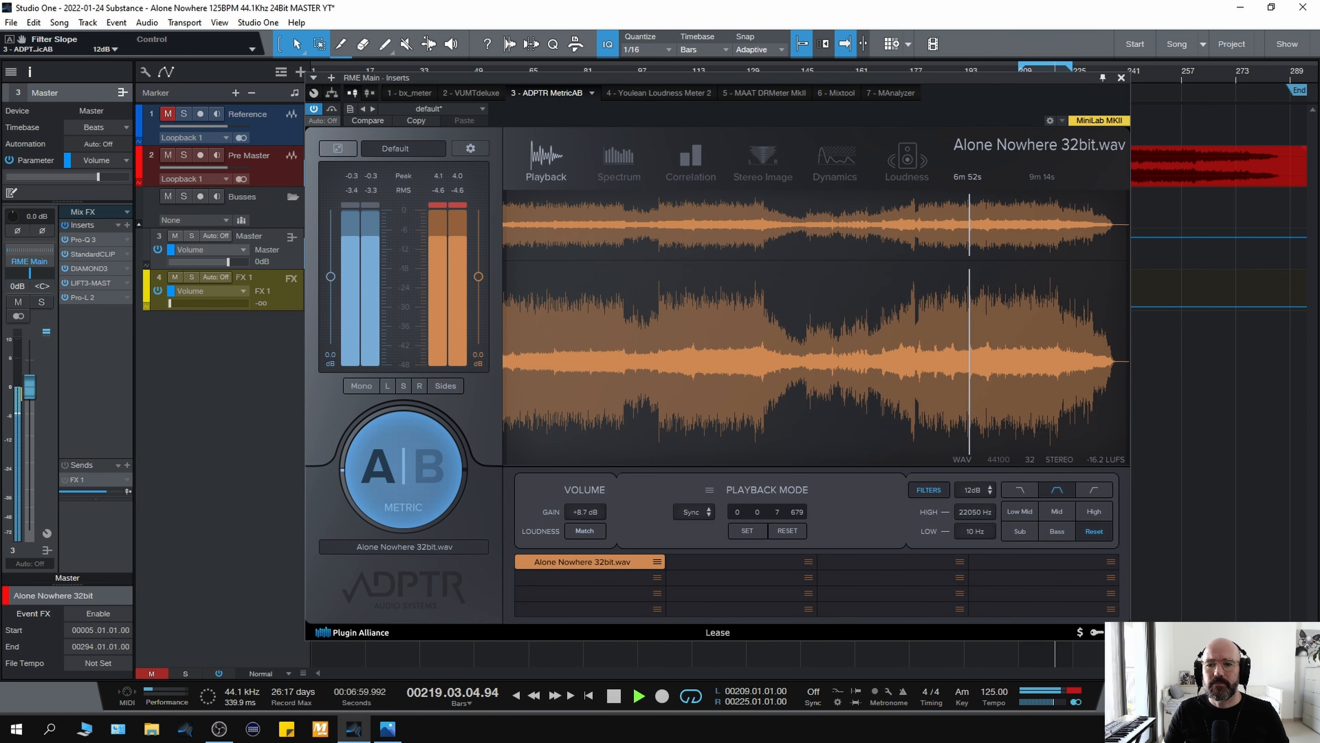
click(907, 161)
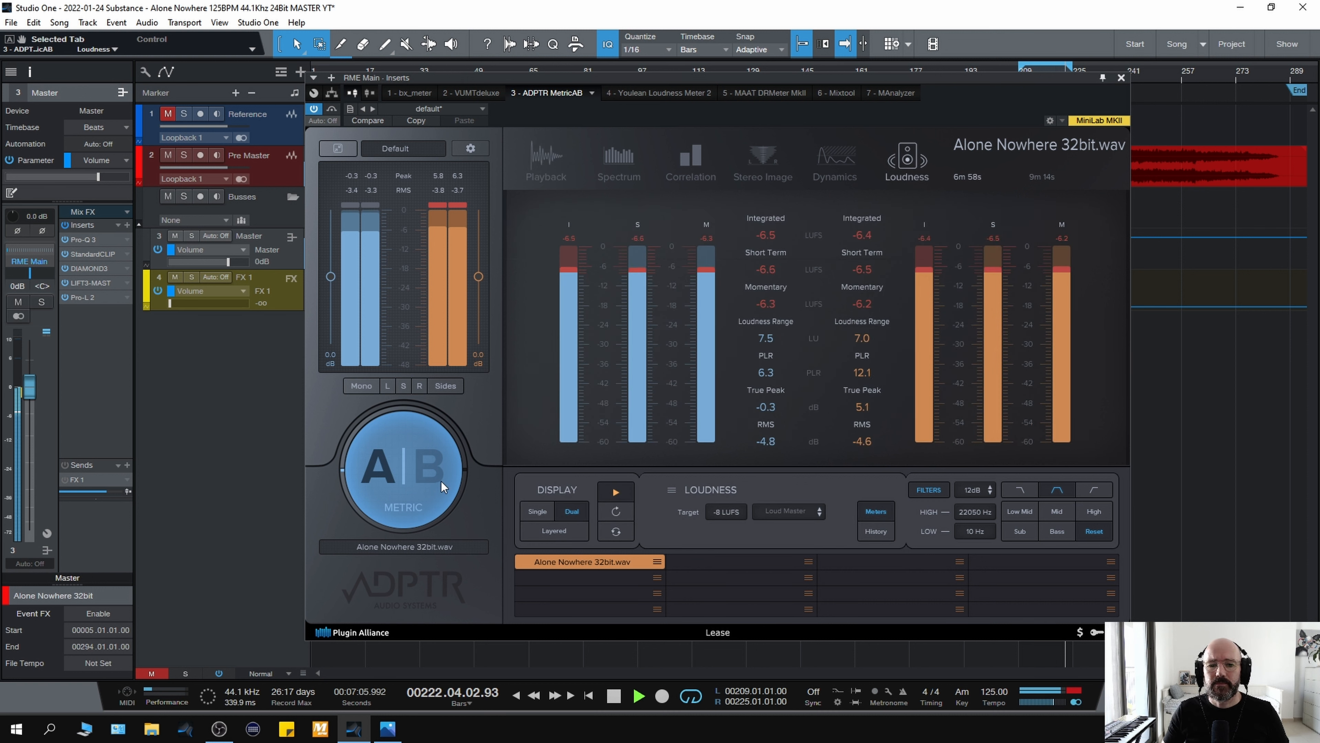
click(397, 481)
click(397, 481)
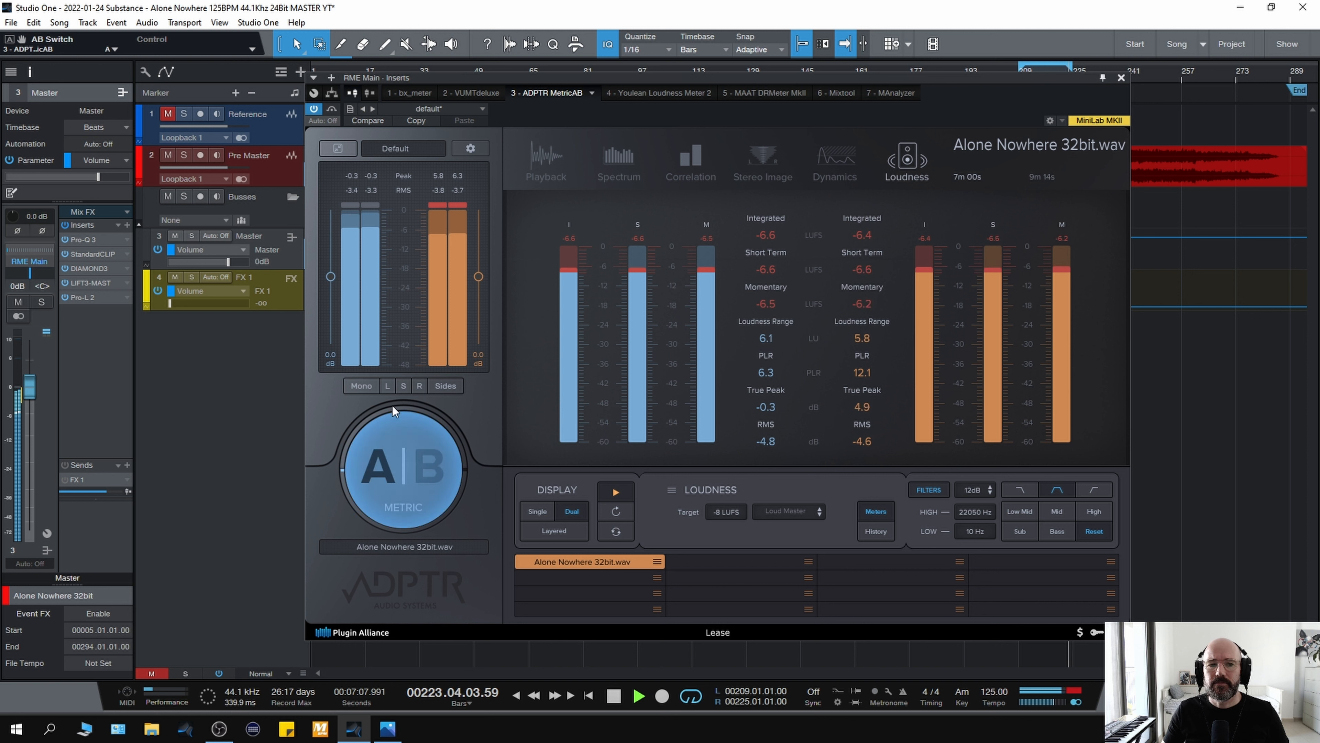
- Rematch the unmastered file's loudness on MetricAB's Playback page, compare it with the master, close the plug-in, and stop playback
click(535, 167)
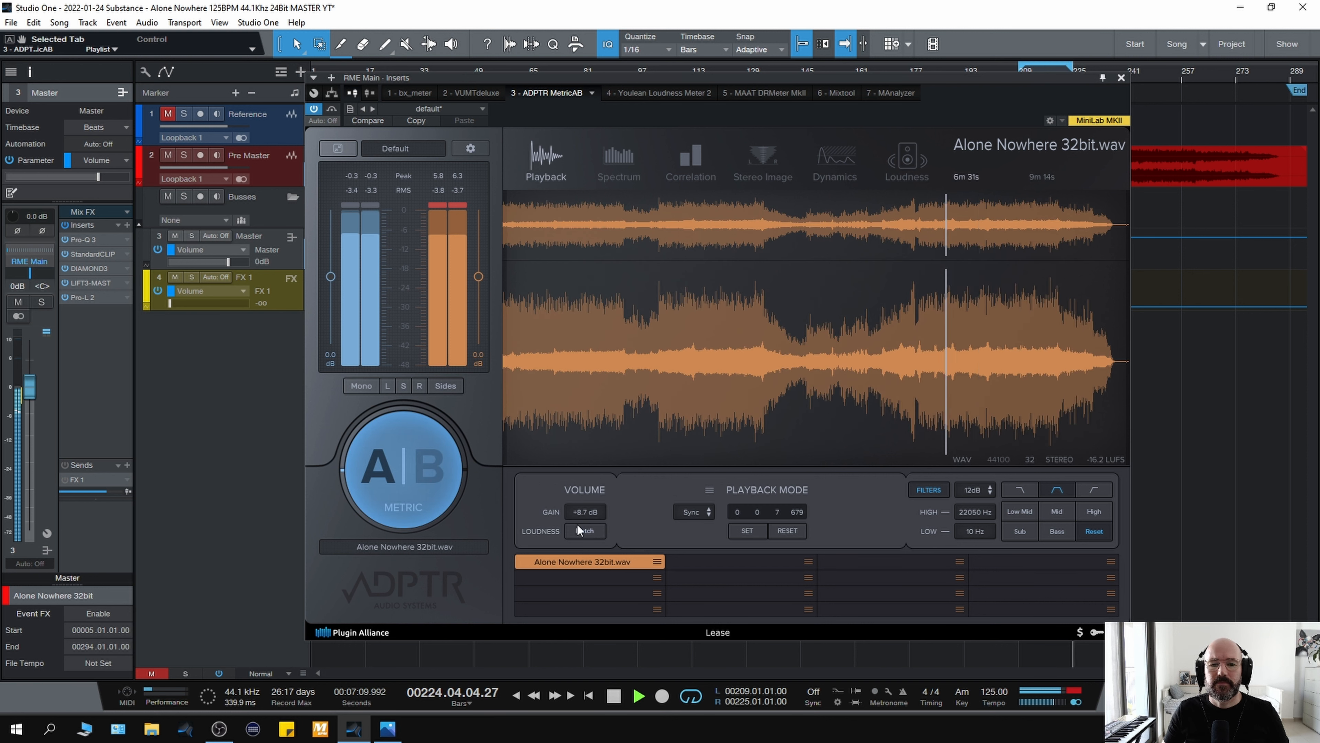
click(417, 483)
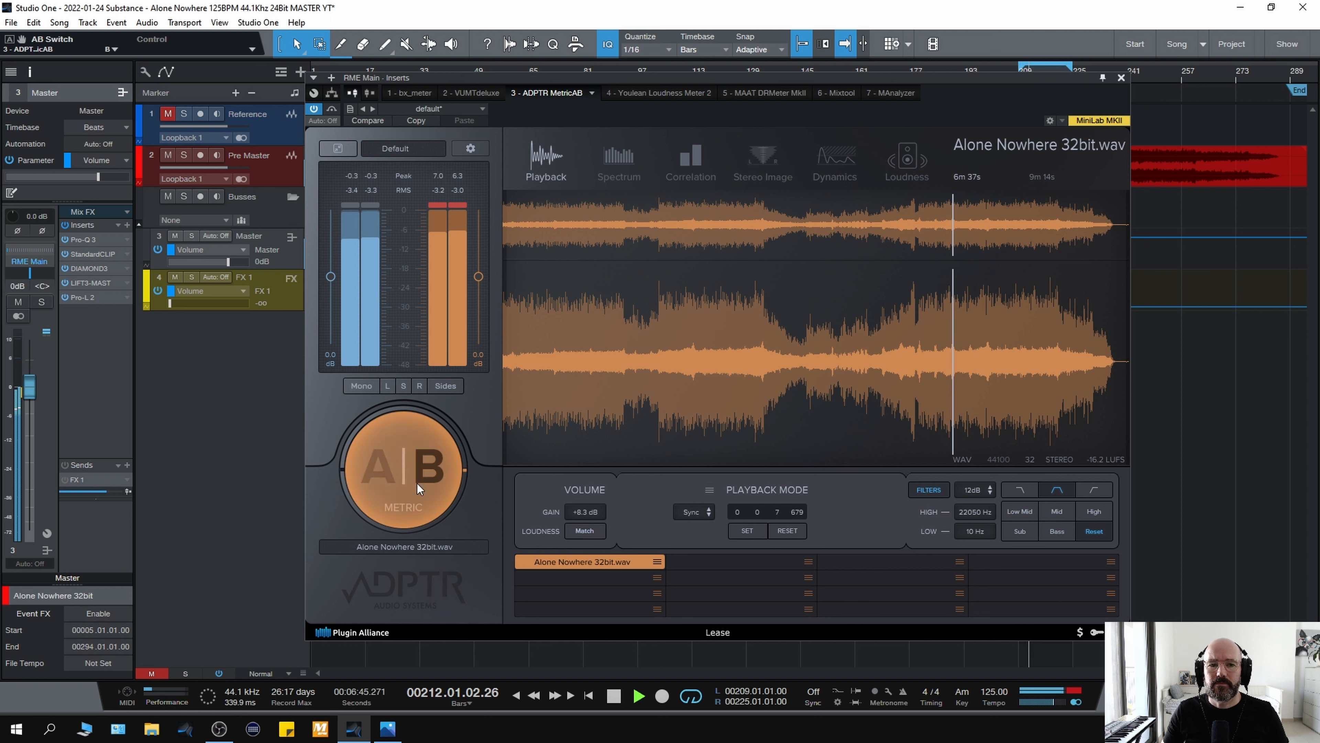
click(417, 483)
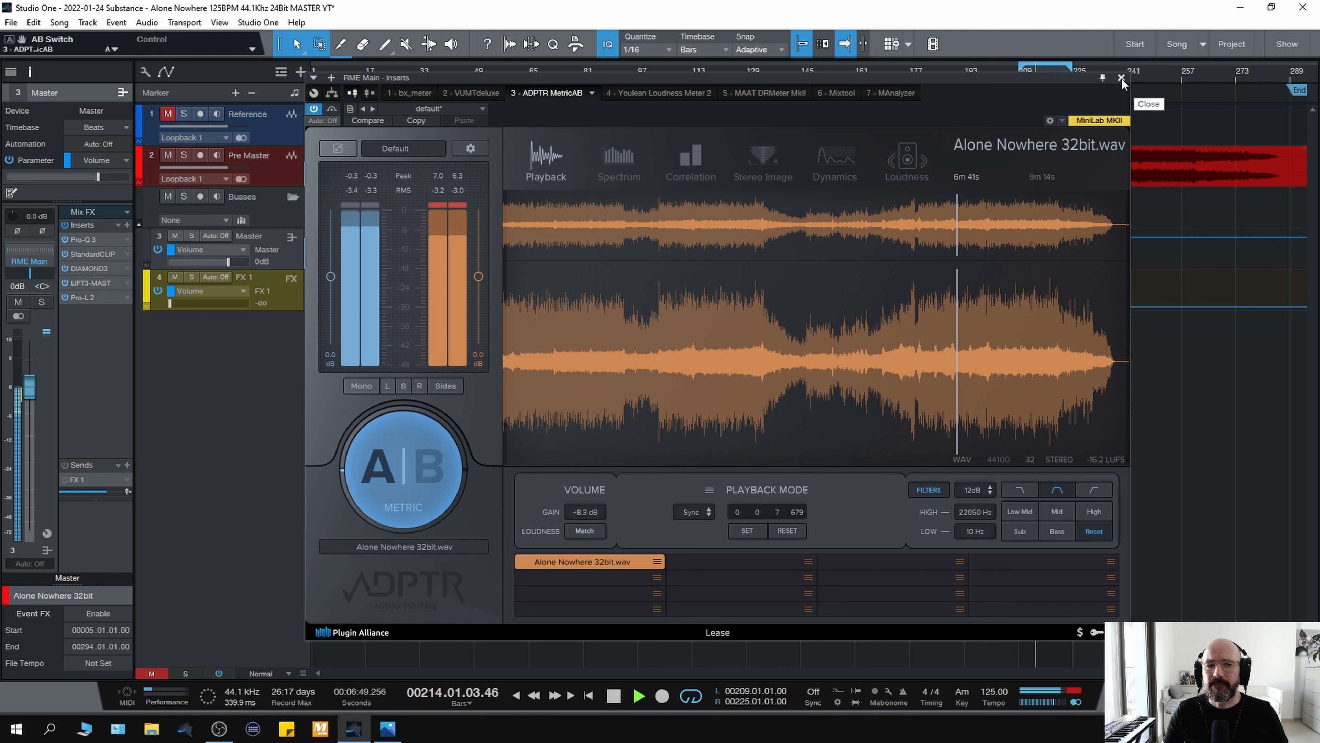
click(417, 483)
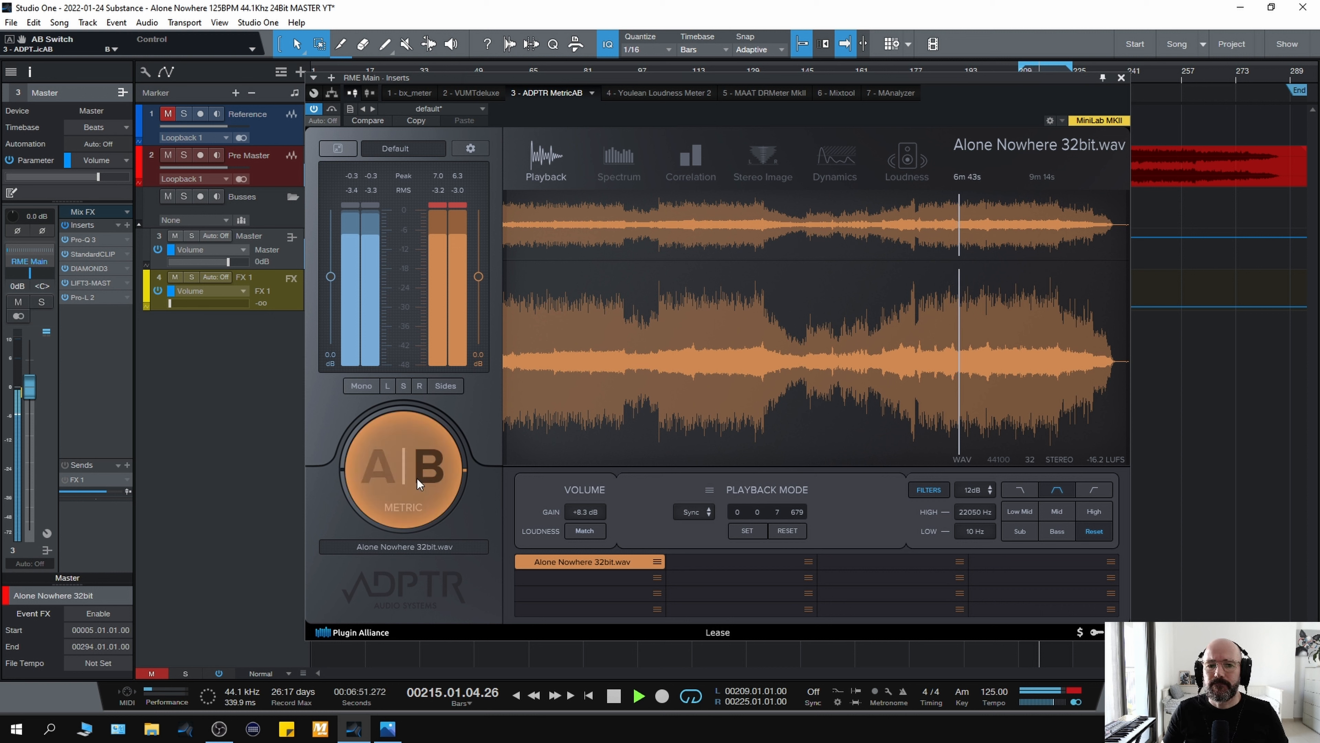
click(418, 483)
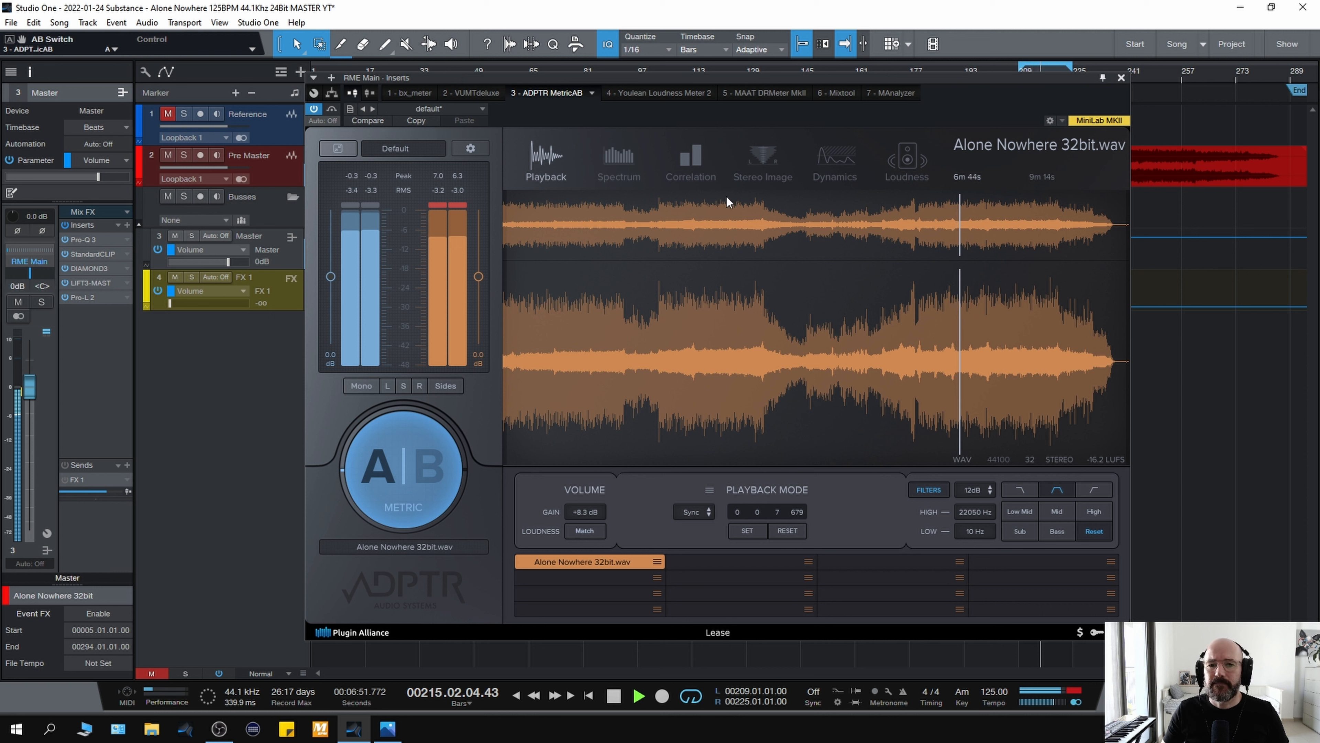
click(1121, 79)
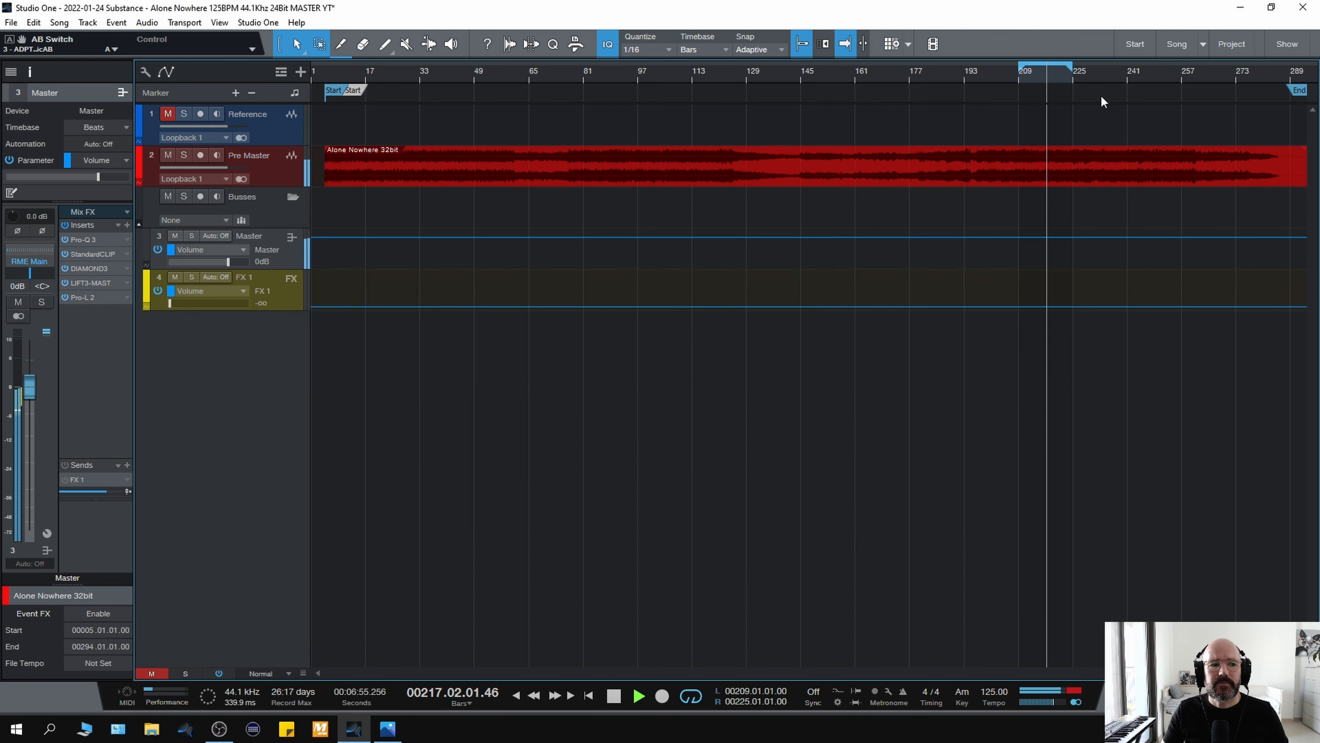
key(space)
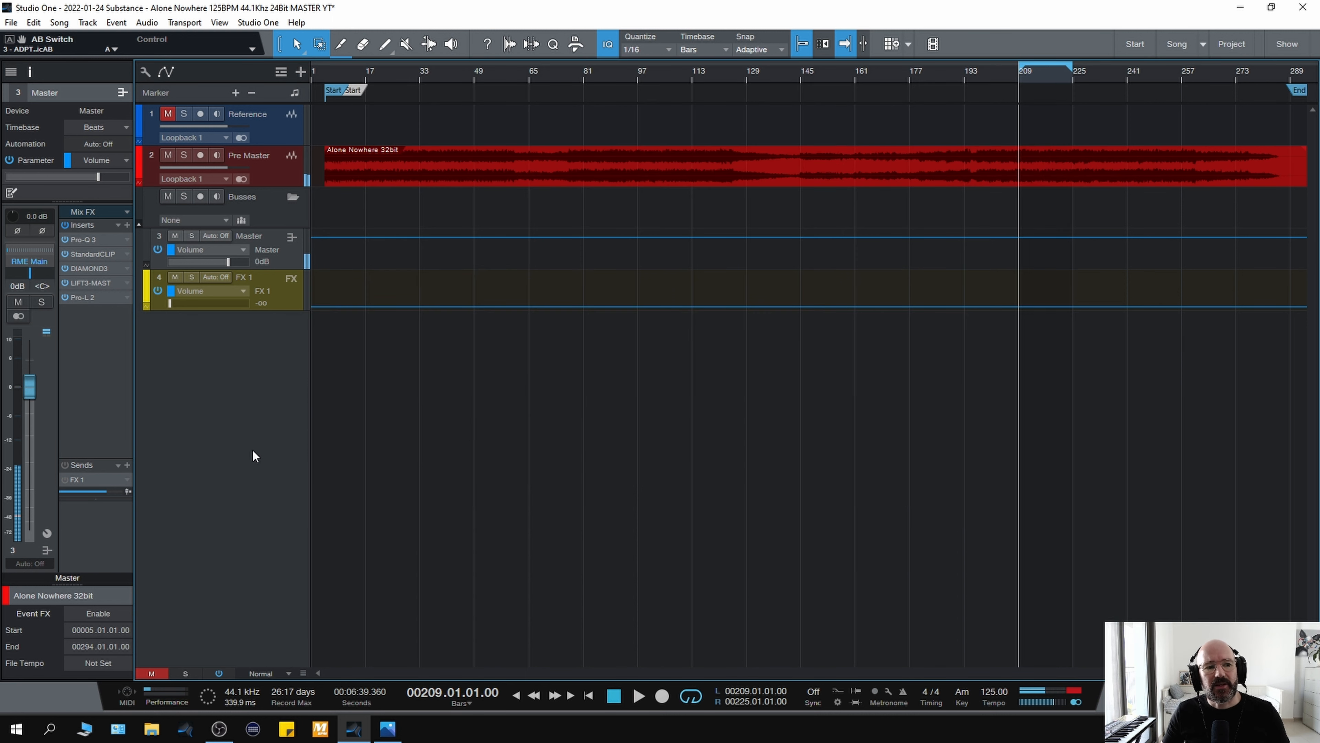